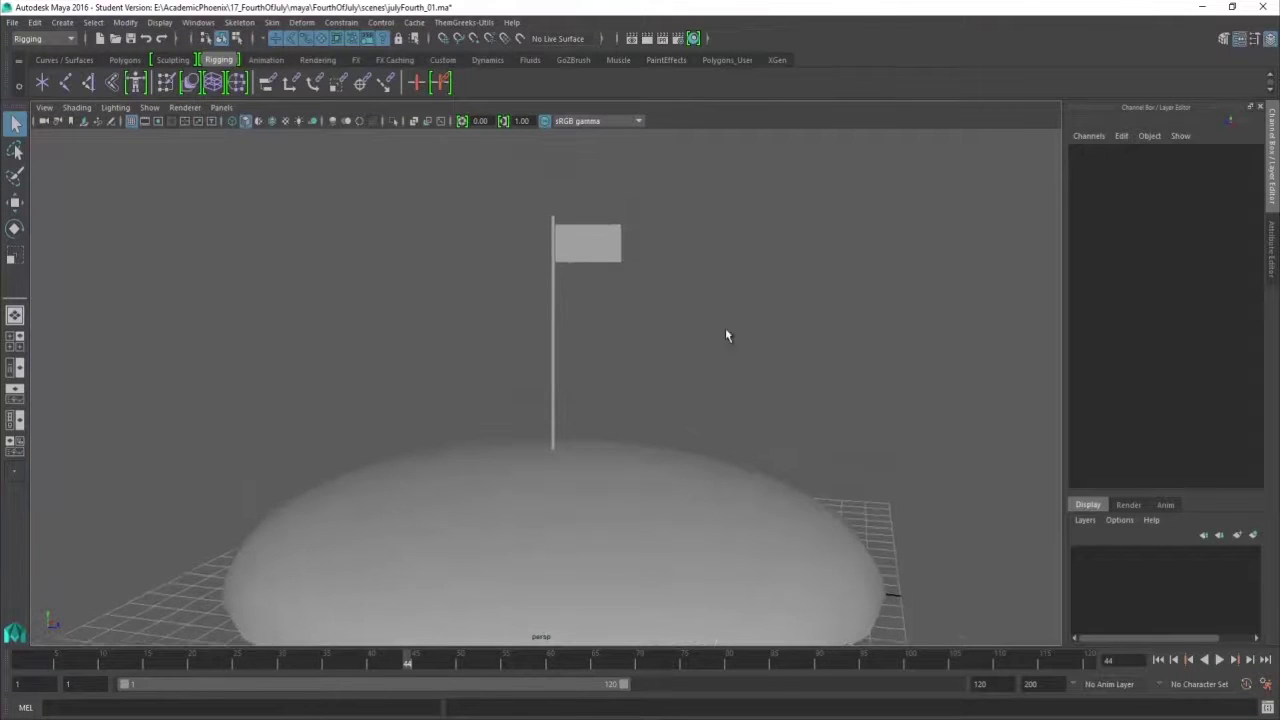
Examine the flag, its pole and the hill, including the flag's mesh subdivisions
mouse_move(725, 328)
left_mouse_down("alt")
mouse_move(746, 323)
mouse_move(718, 314)
left_mouse_up("alt")
right_click_drag(706, 289, 768, 318, "alt")
middle_click_drag(768, 318, 764, 336, "alt")
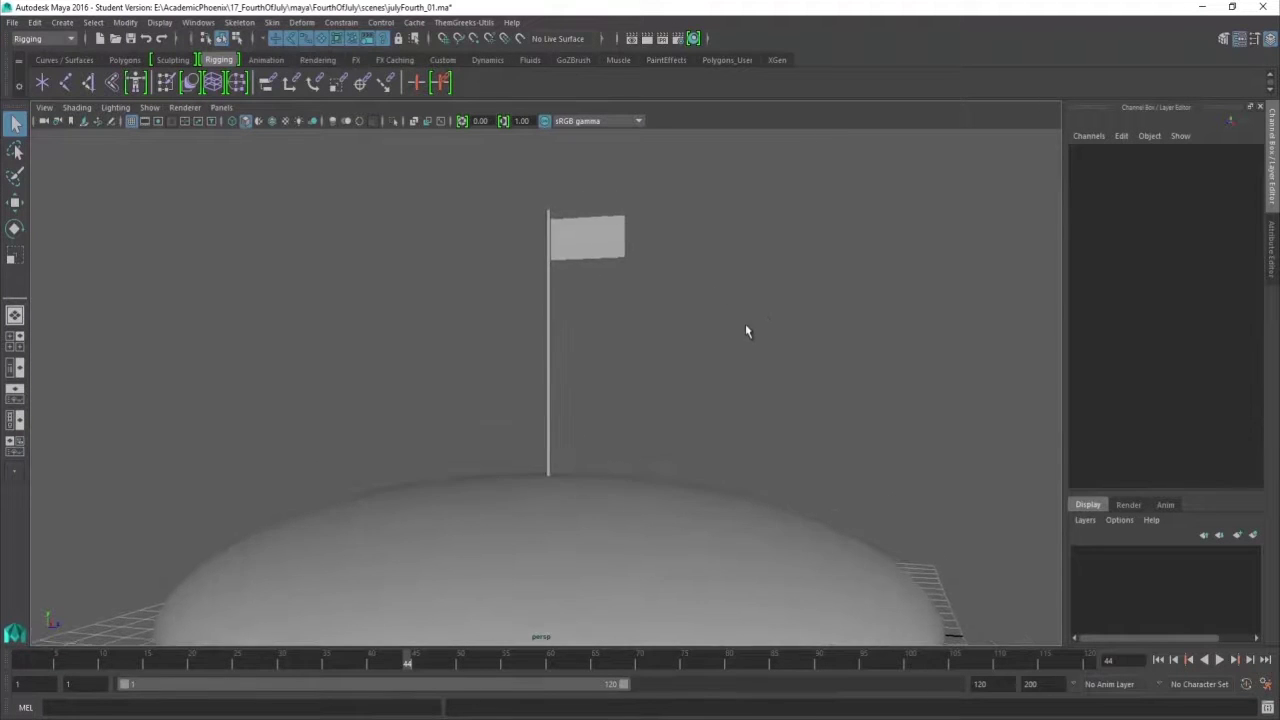
left_click_drag(746, 326, 737, 289, "alt")
left_click_drag(760, 346, 706, 340, "alt")
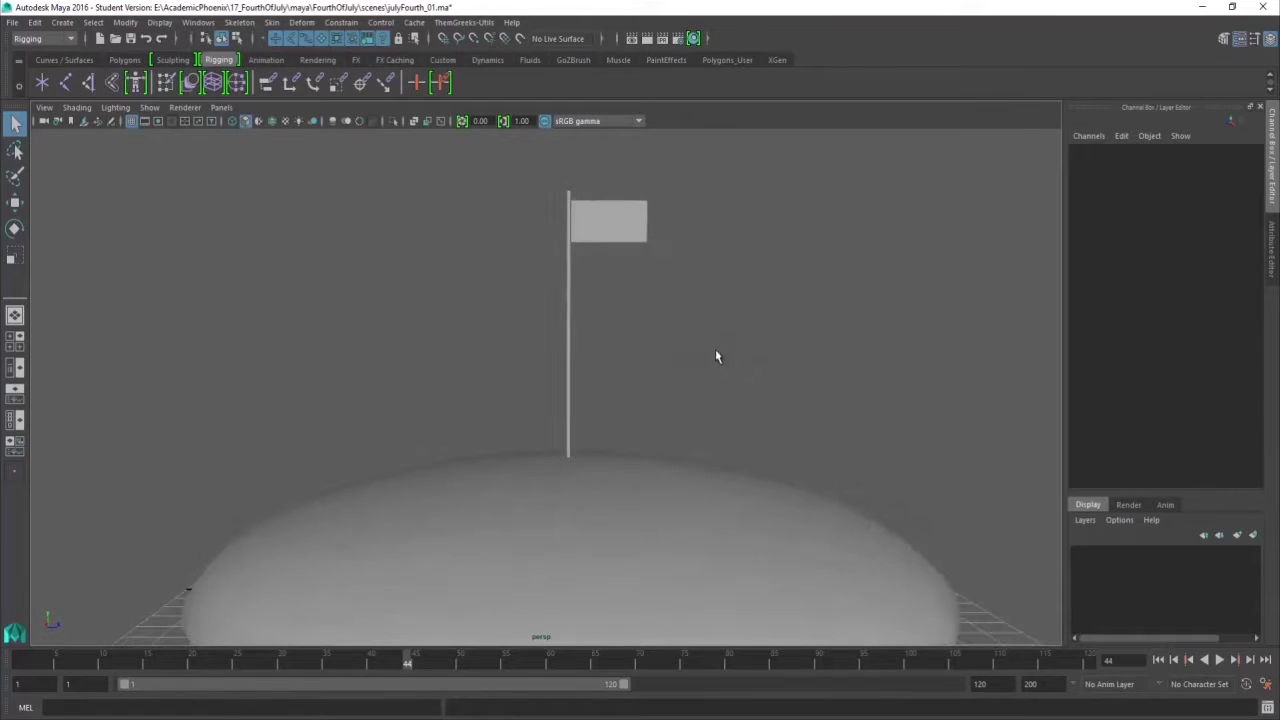
middle_click_drag(681, 358, 669, 416, "alt")
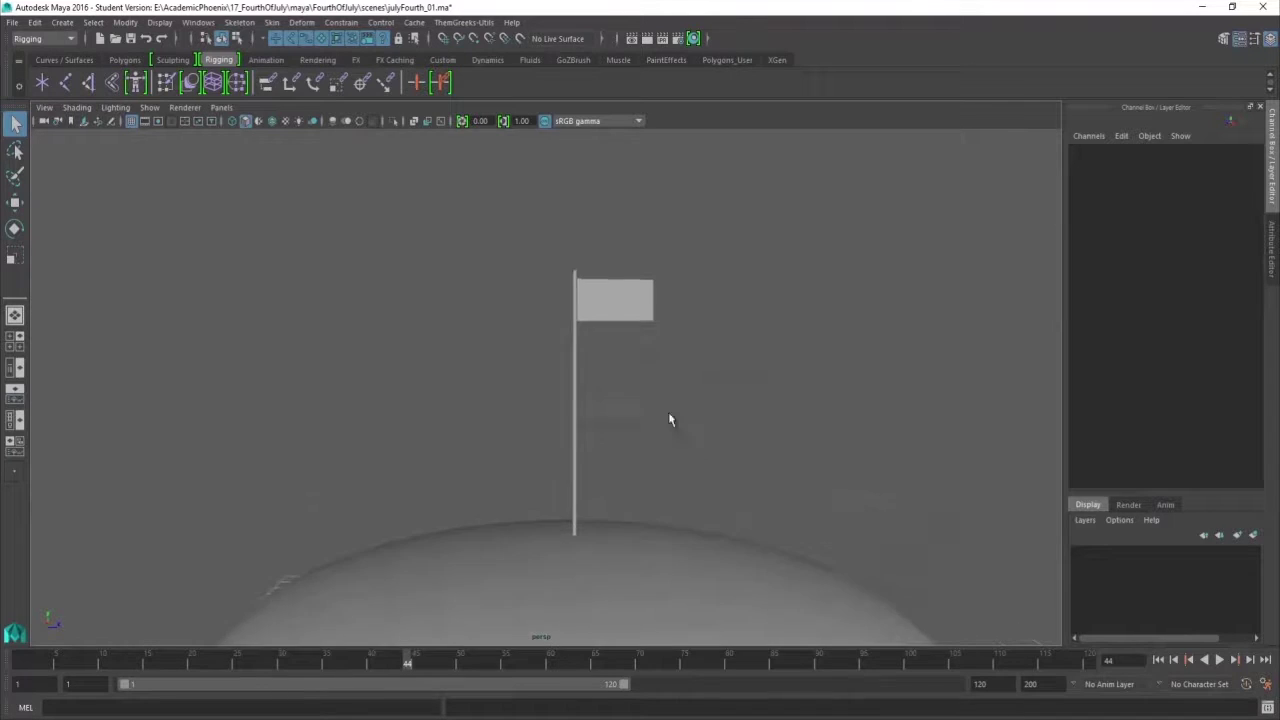
right_click_drag(664, 326, 546, 330, "alt")
left_click(671, 289)
key("f")
middle_click_drag(546, 330, 560, 307, "alt")
left_click(446, 174)
scroll(554, 294, "down", 2)
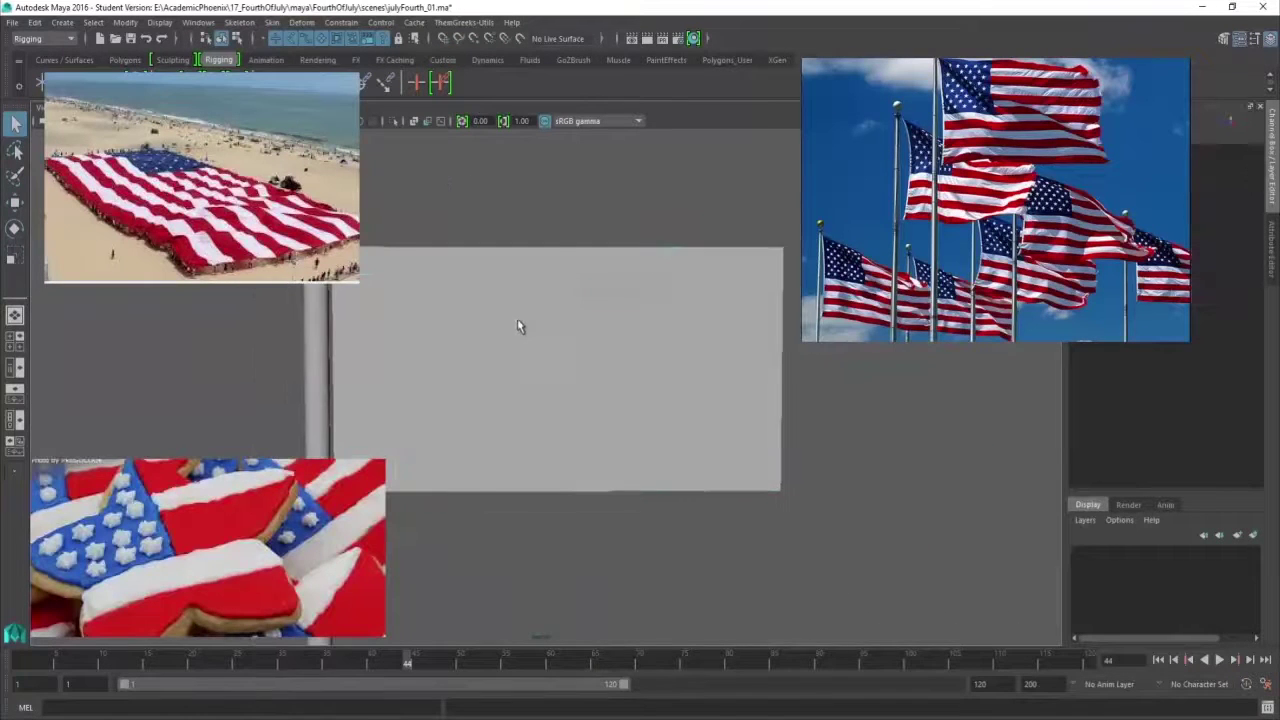
left_click(519, 326)
left_click_drag(432, 404, 431, 423, "alt")
middle_click_drag(446, 440, 503, 363, "alt")
left_click_drag(503, 364, 551, 397, "alt")
key("w")
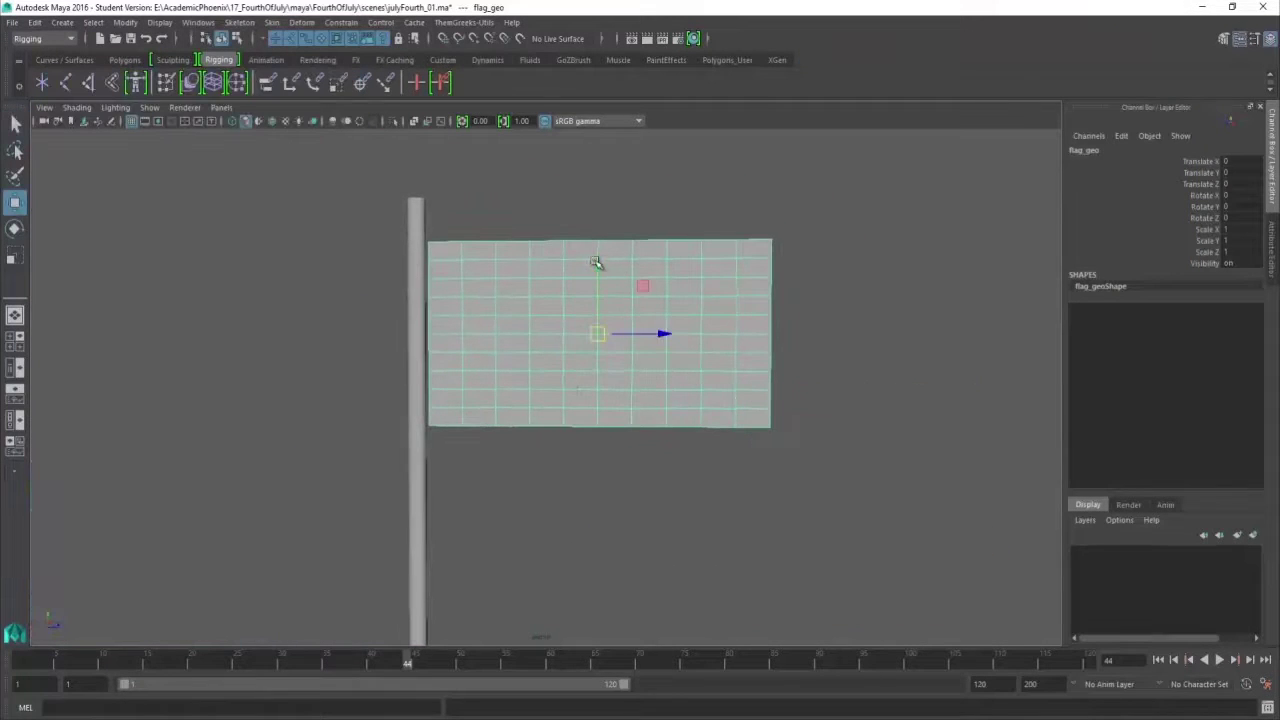
left_click(494, 461)
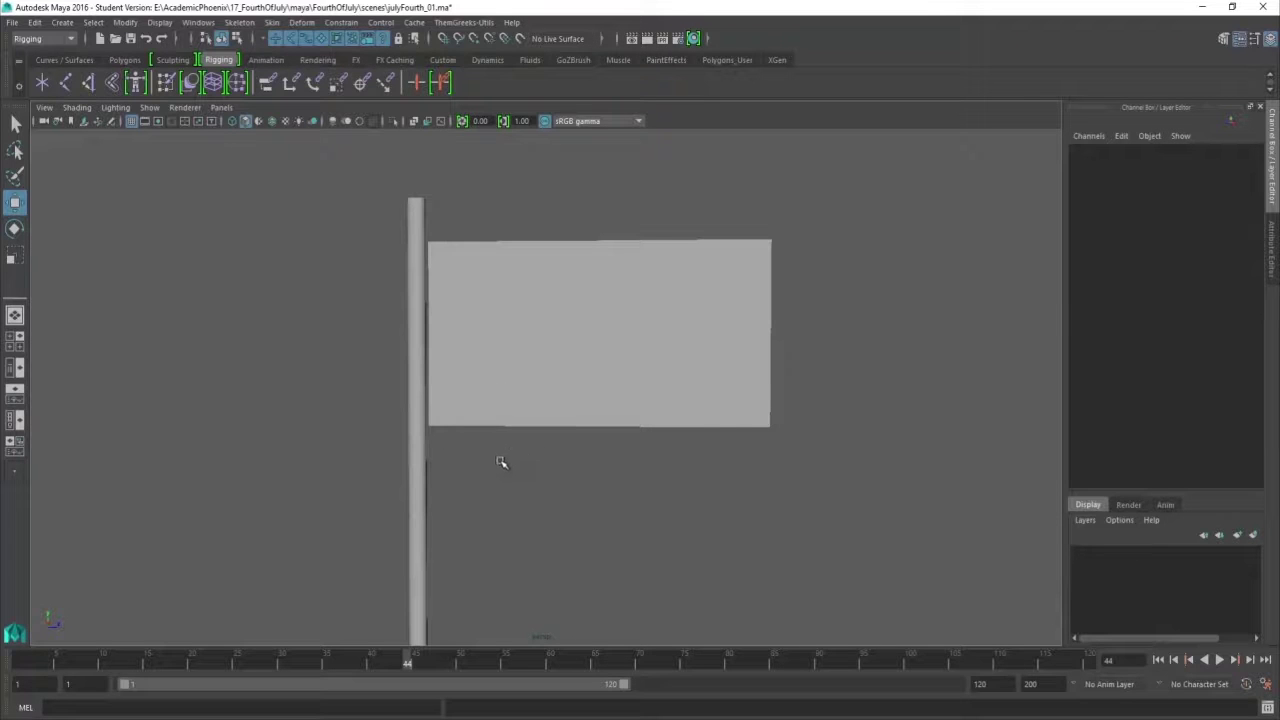
Switch to the FX toolset and turn the flag mesh into an nCloth object
left_click(586, 320)
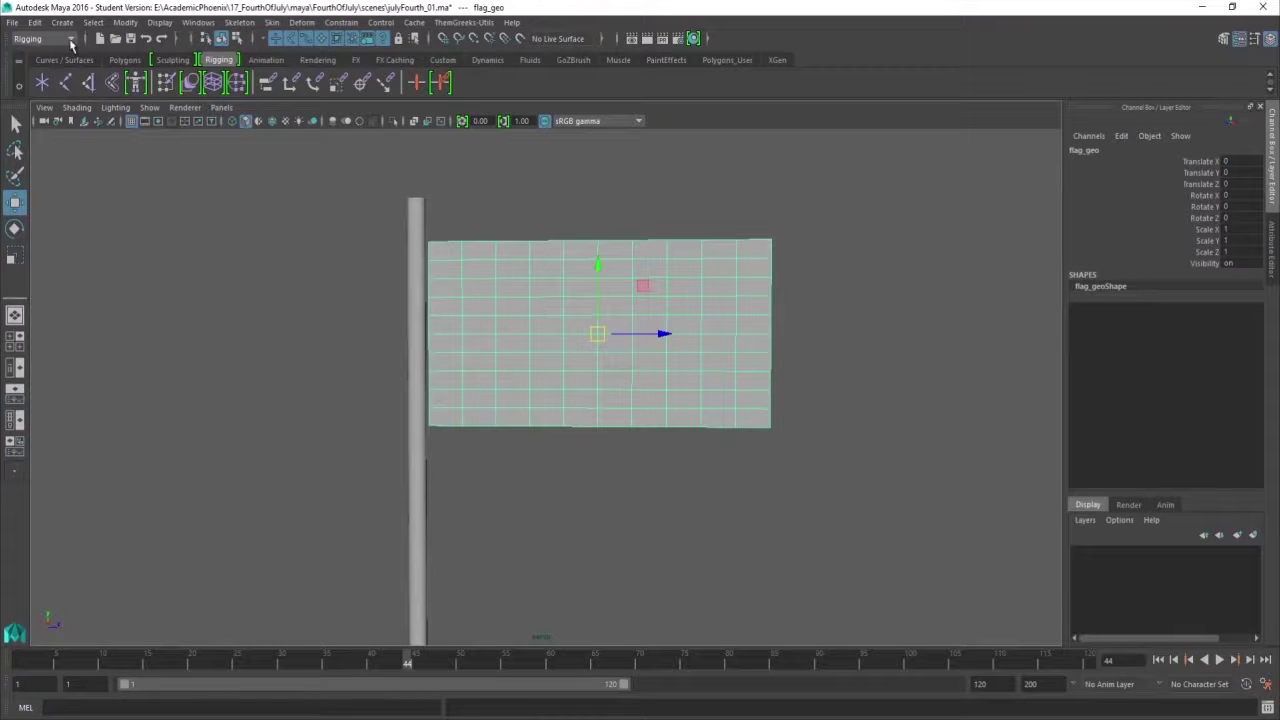
left_click(71, 43)
left_click(55, 103)
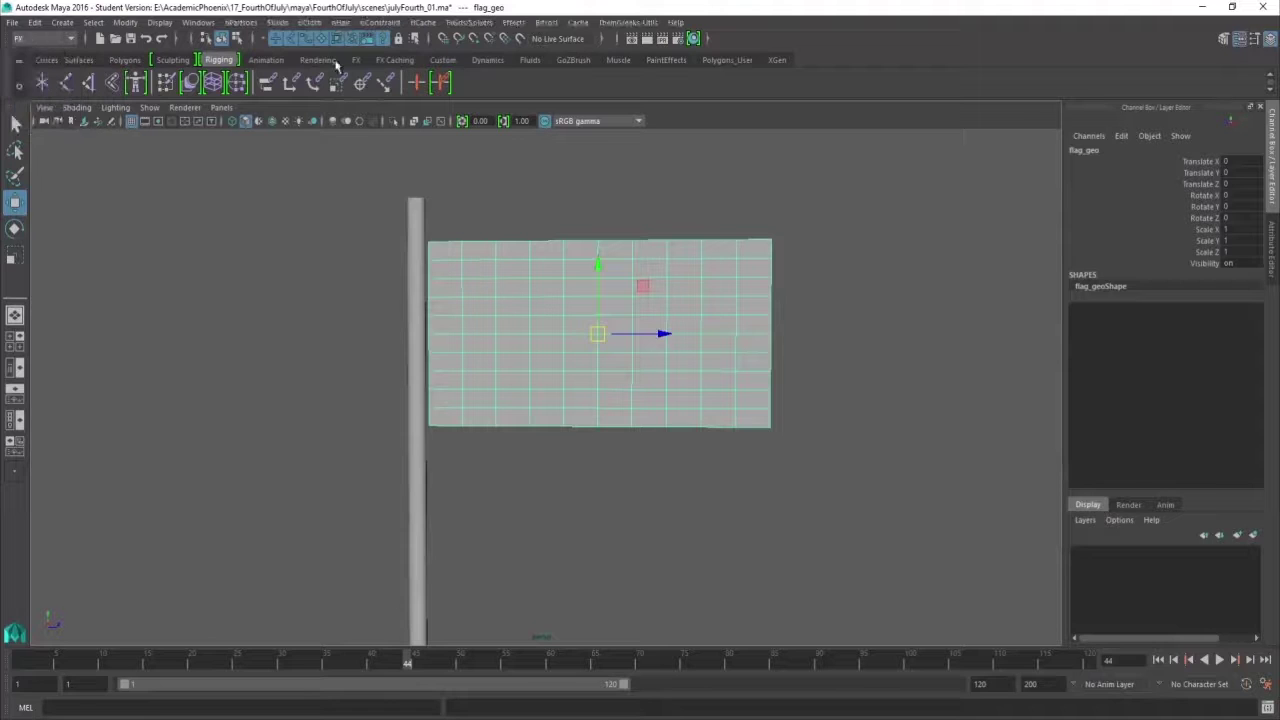
left_click(310, 22)
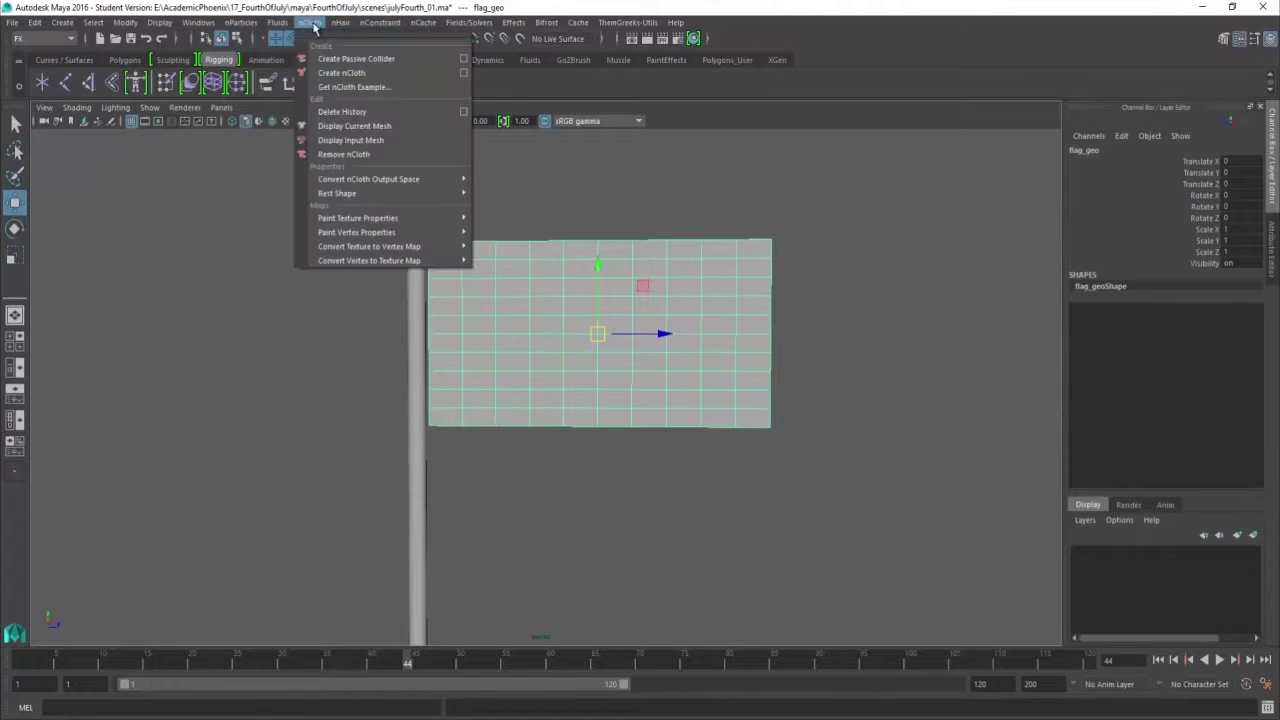
left_click(335, 73)
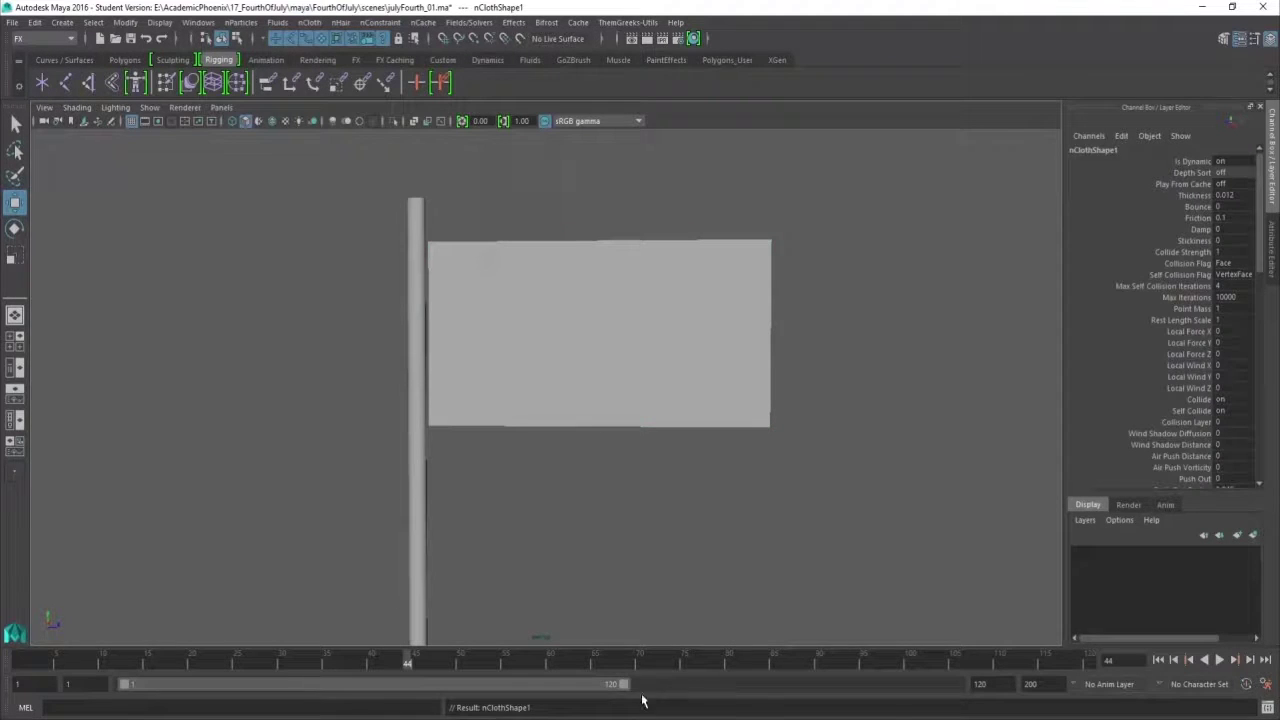
Extend the playback range to end at frame 400, test-play the flag's cloth simulation and return to frame 1
left_click_drag(623, 684, 955, 685)
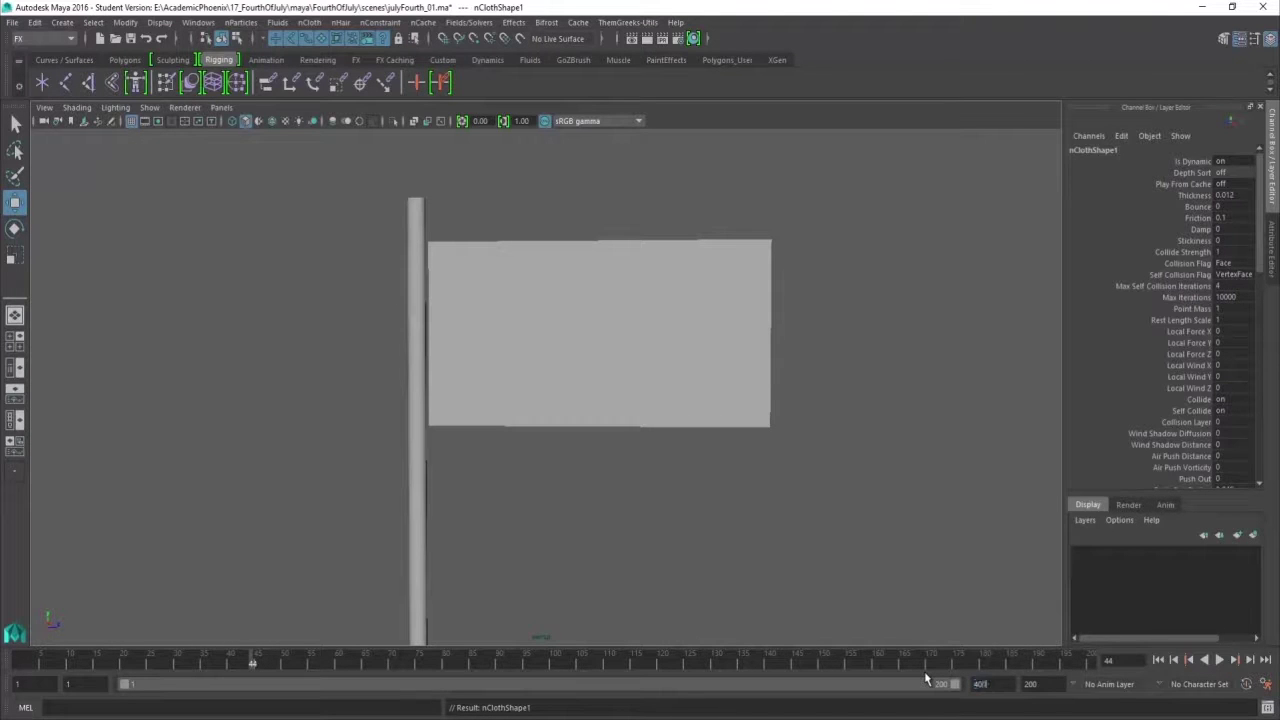
type("0")
key("Return")
left_click(1218, 660)
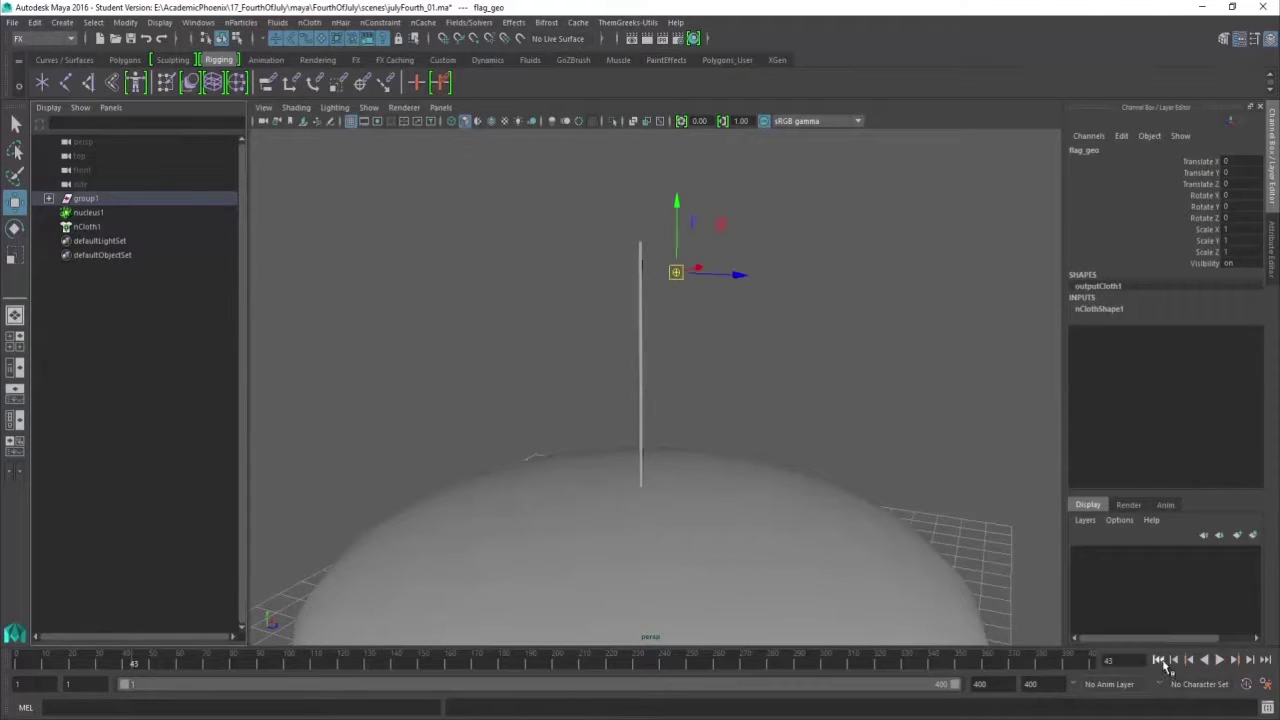
left_click(1158, 660)
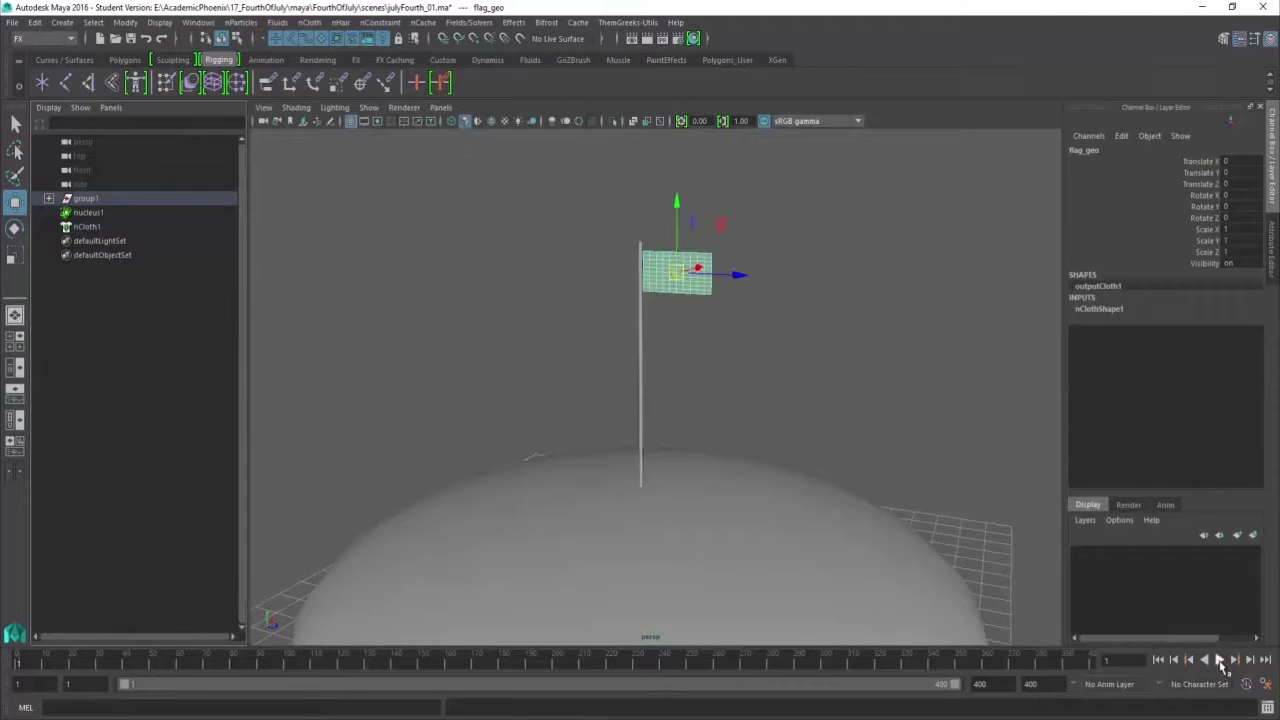
left_click(1159, 661)
Set the timeline's playback speed to Play Every Frame, Free
right_click(392, 665)
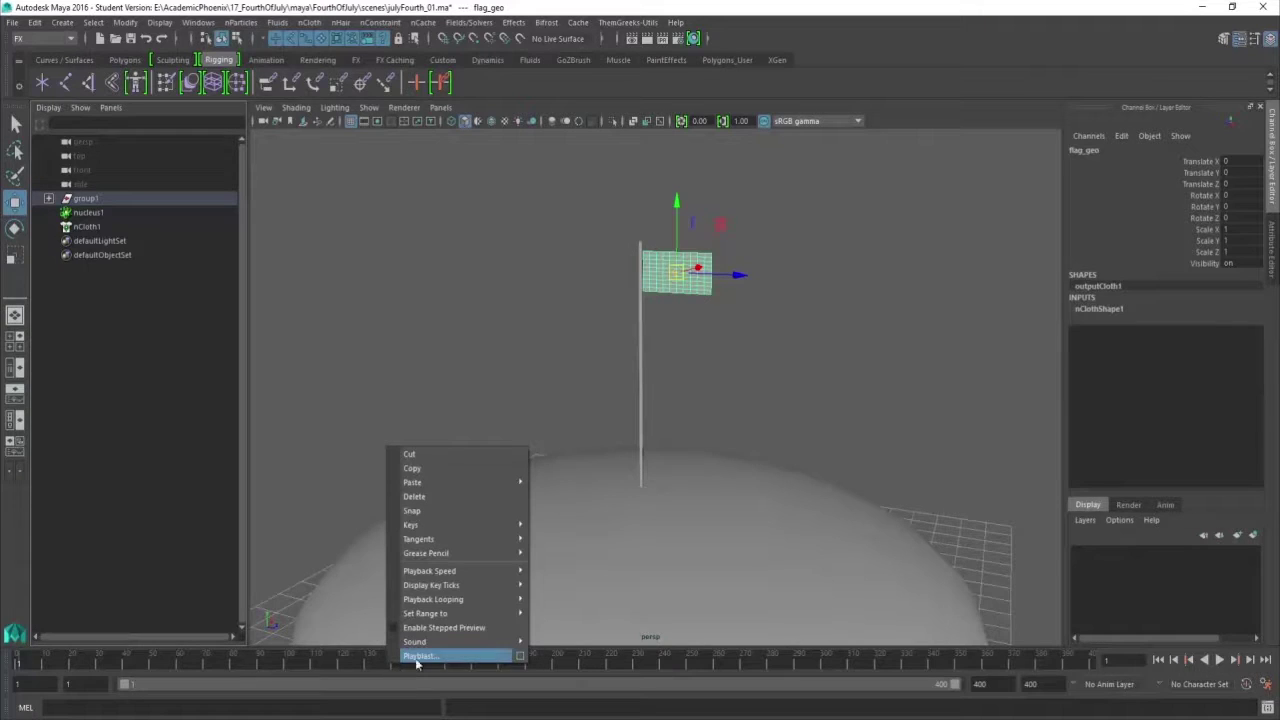
mouse_move(483, 574)
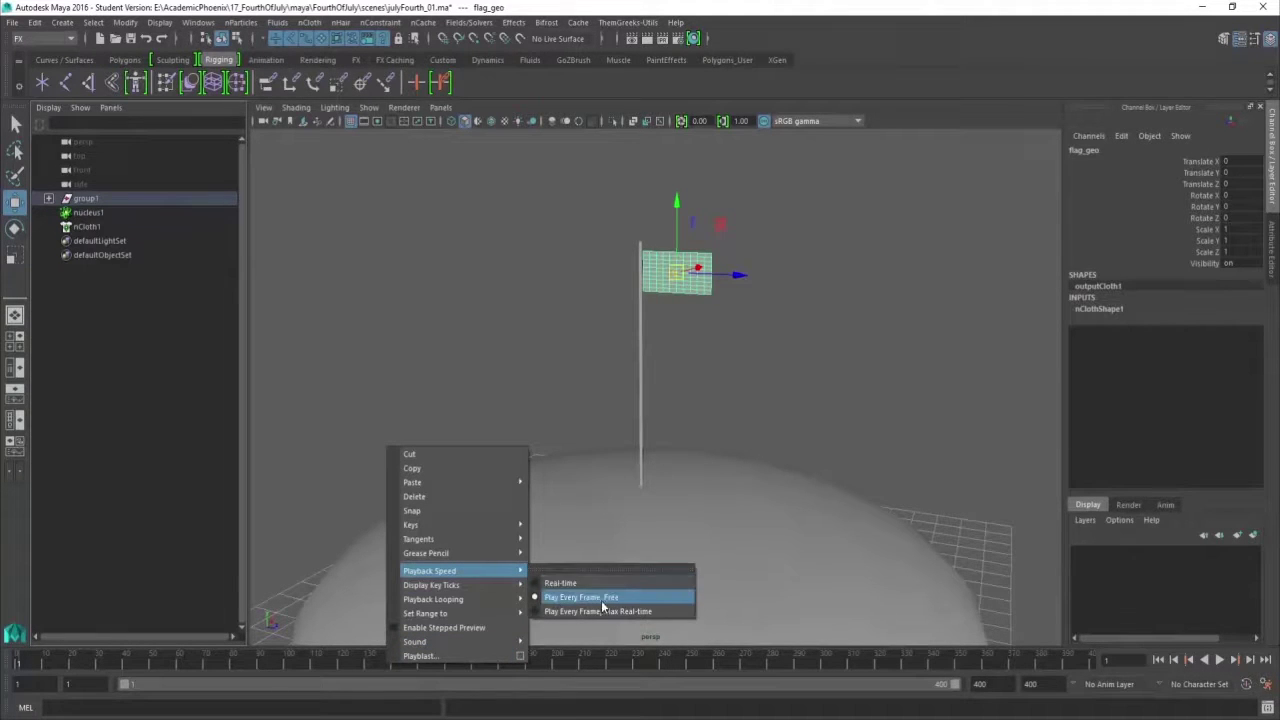
left_click(644, 598)
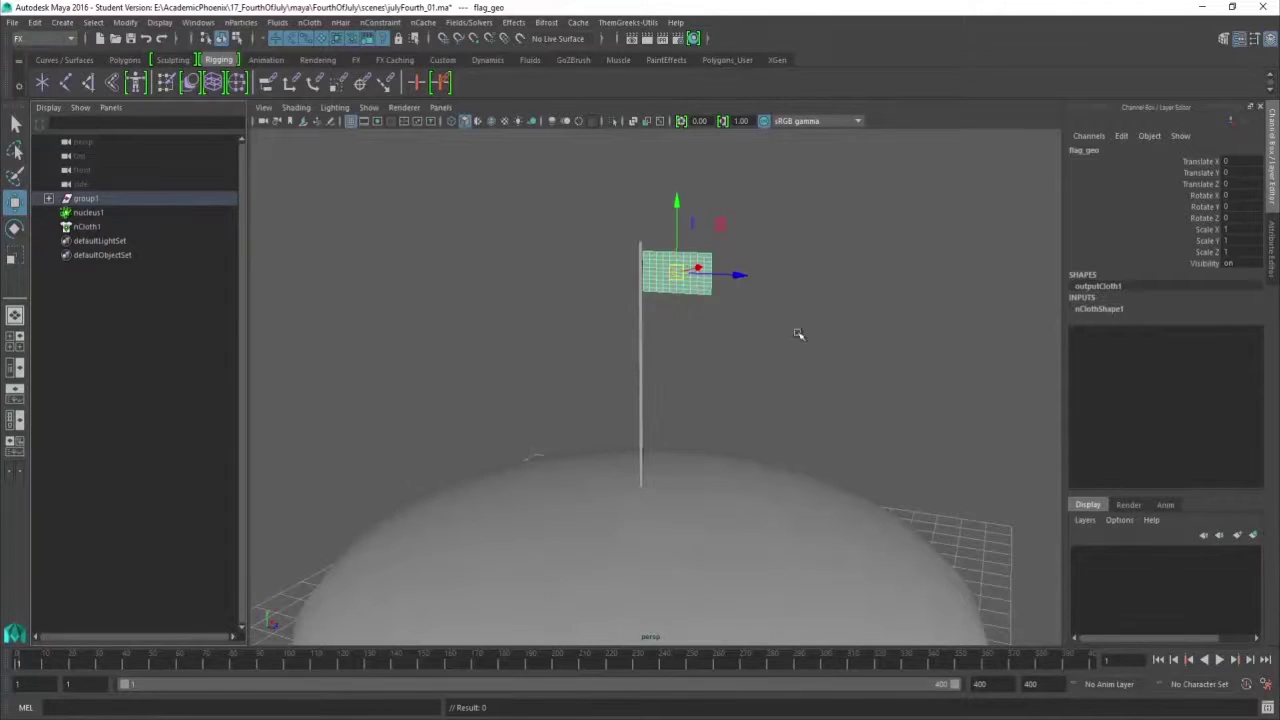
Make the flag pole an nCloth passive collider
left_click_drag(798, 333, 580, 436, "alt")
left_click(580, 422)
left_click(537, 452)
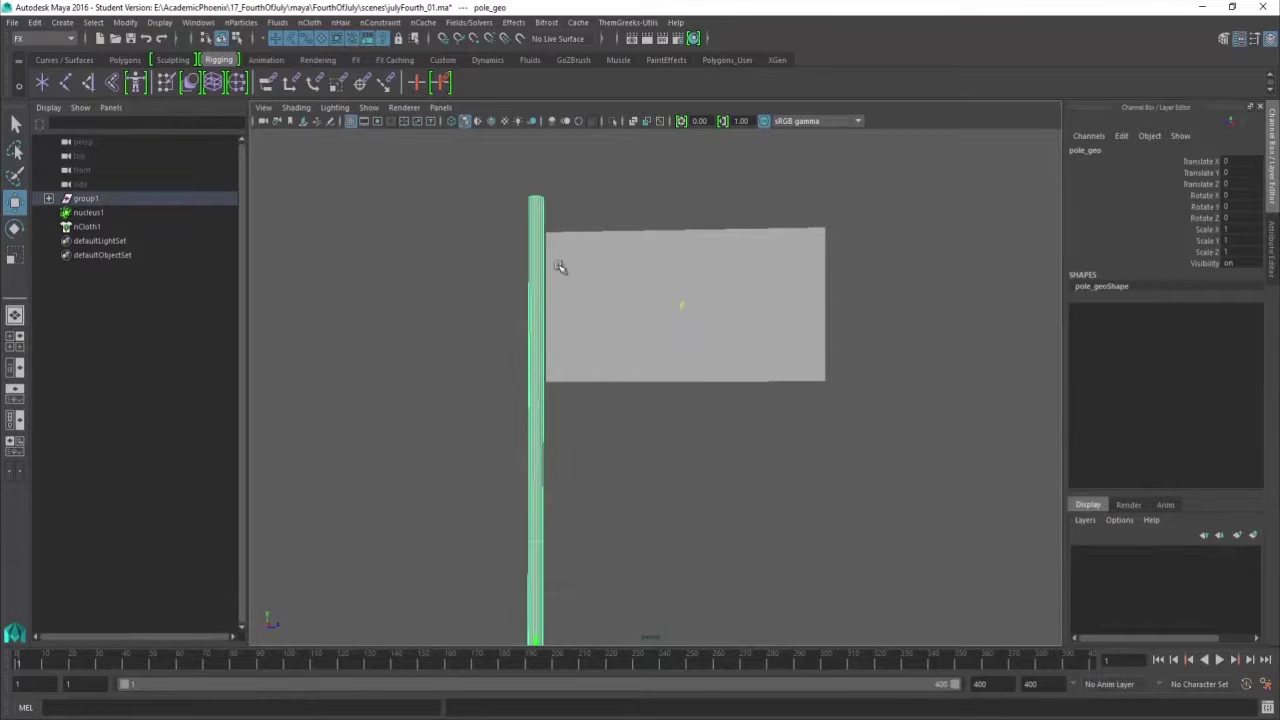
left_click(309, 22)
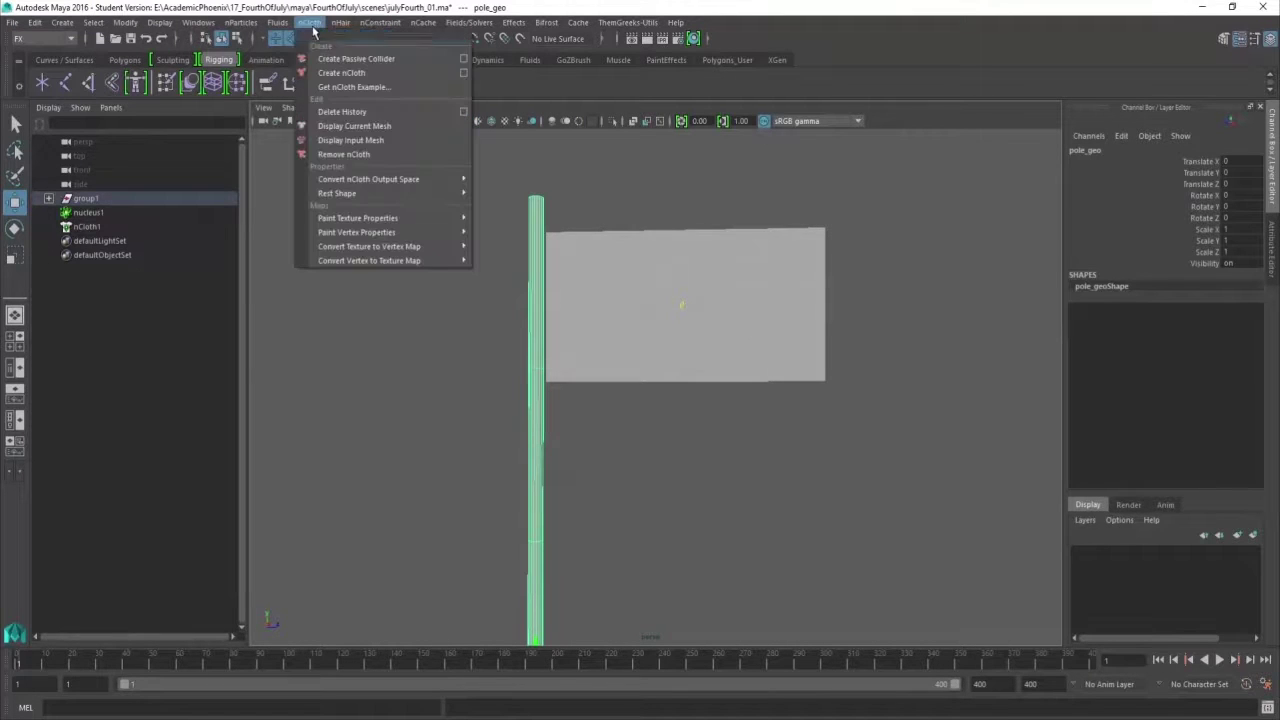
left_click(345, 60)
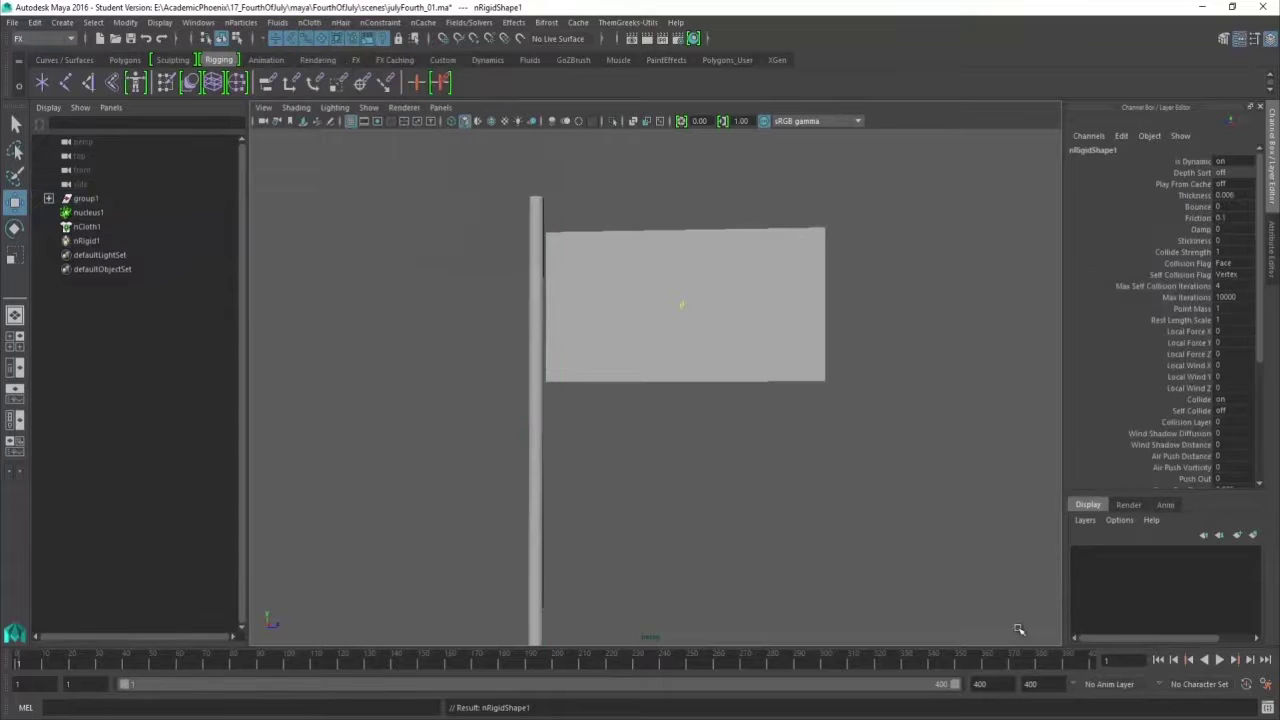
Play the cloth simulation with the pole as a collider and rewind to frame 1
left_click(1219, 661)
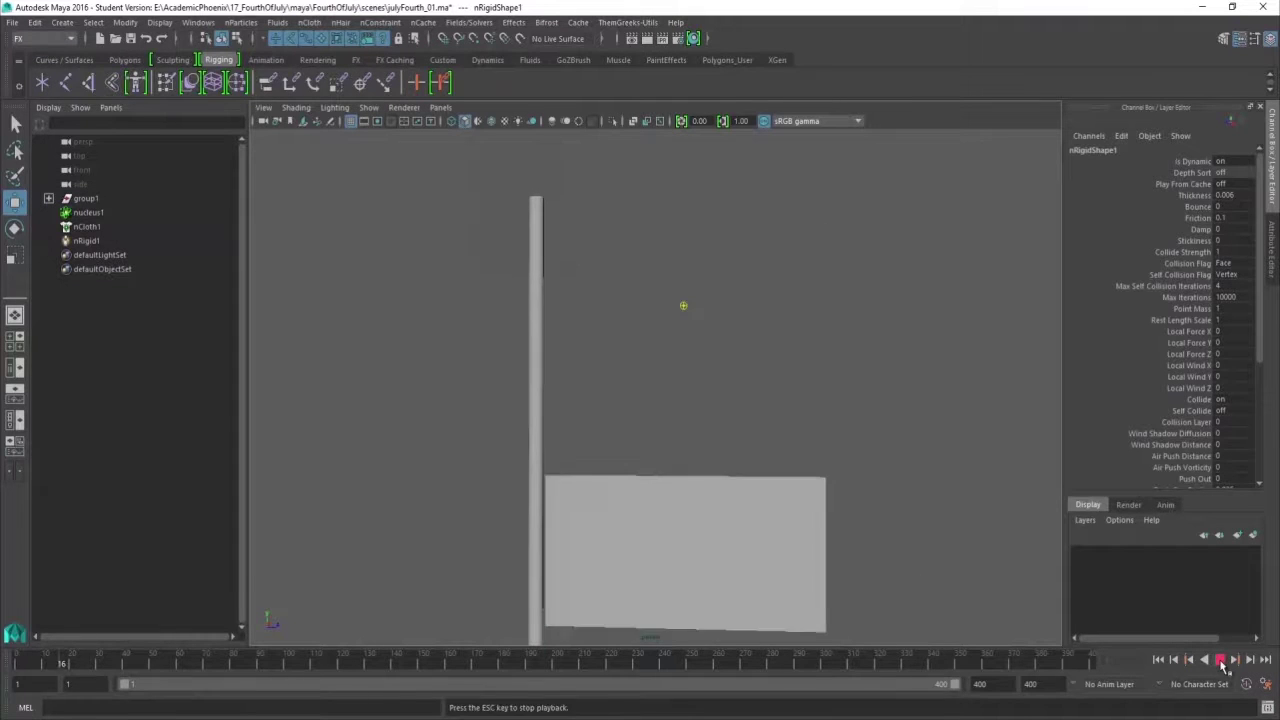
left_click(1158, 660)
scroll(634, 297, "down", 2)
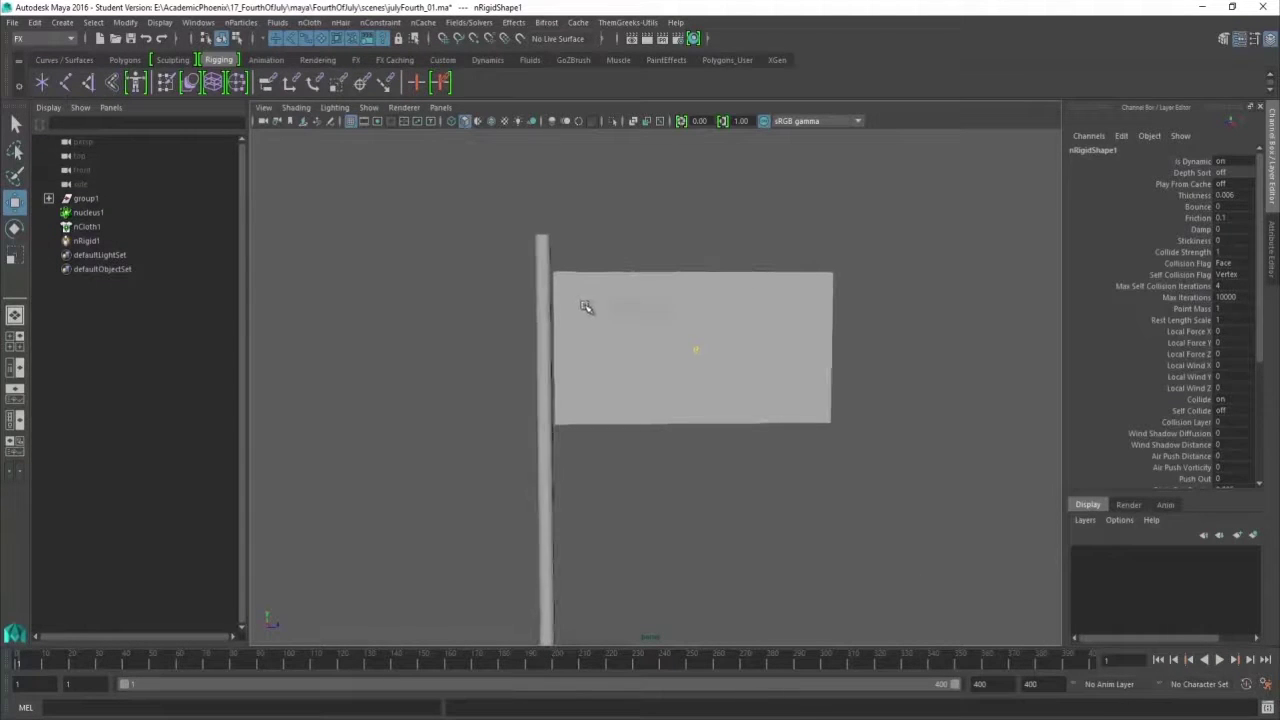
Attach the two upper and two lower vertices of the flag's pole-side edge to the pole with a Point to Surface constraint
left_click(585, 307)
right_click_drag(588, 300, 552, 295)
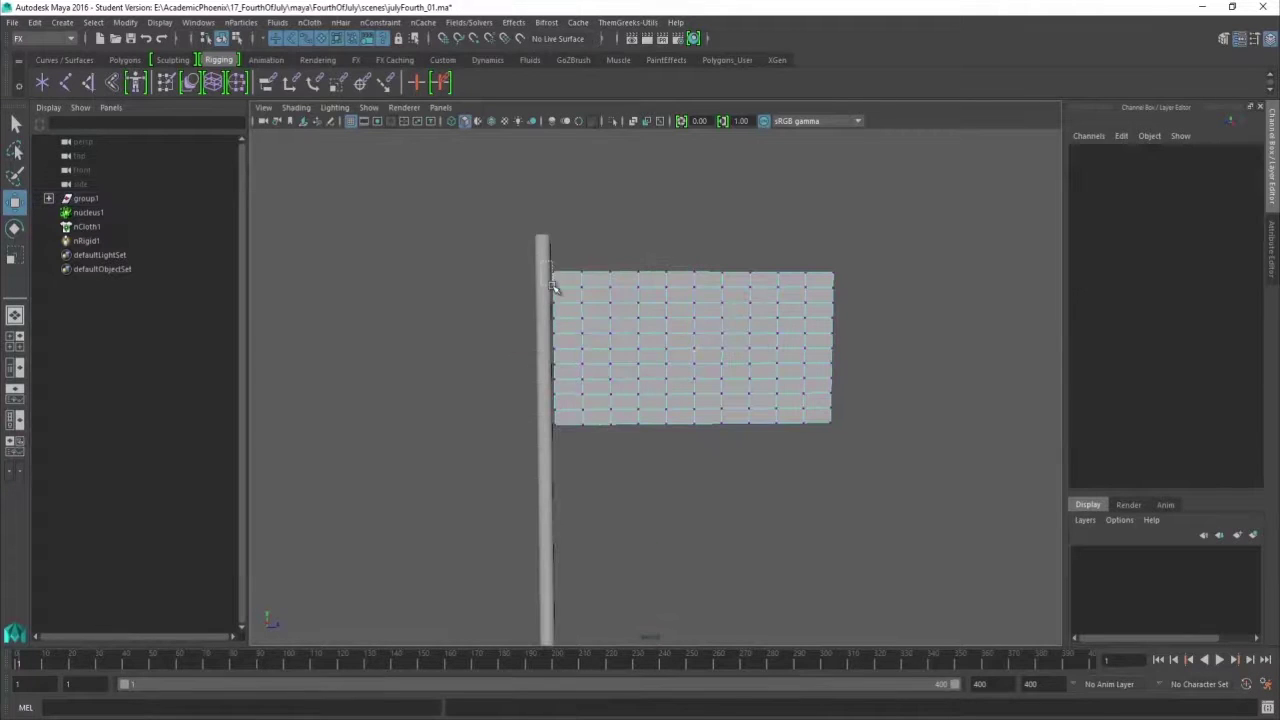
left_click(550, 289)
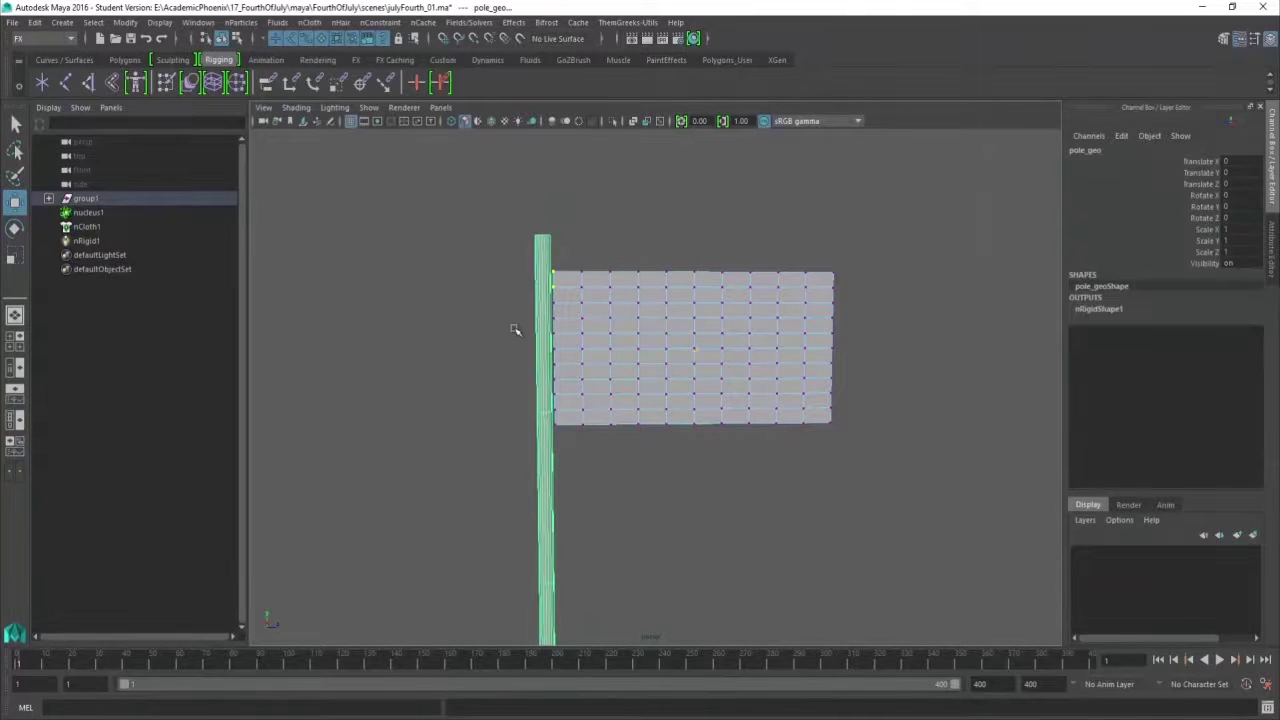
left_click(535, 281)
left_click_drag(559, 289, 560, 291)
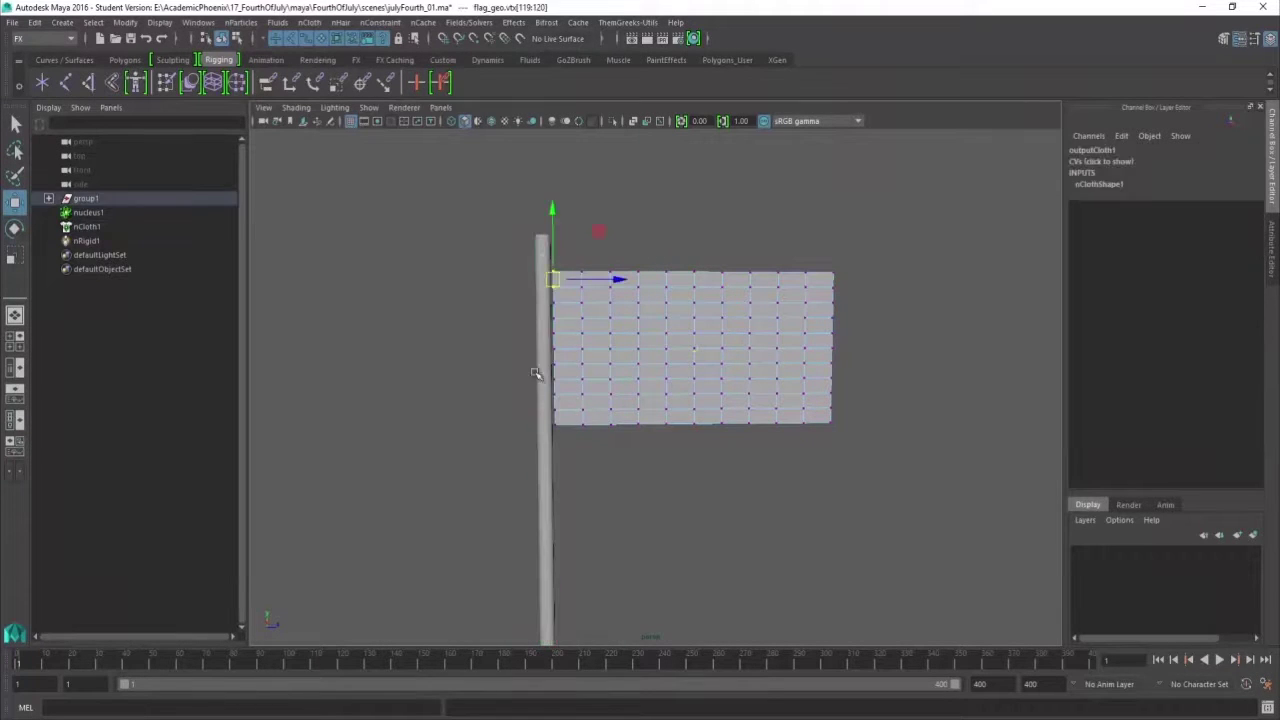
left_click_drag(560, 425, 565, 437, "shift")
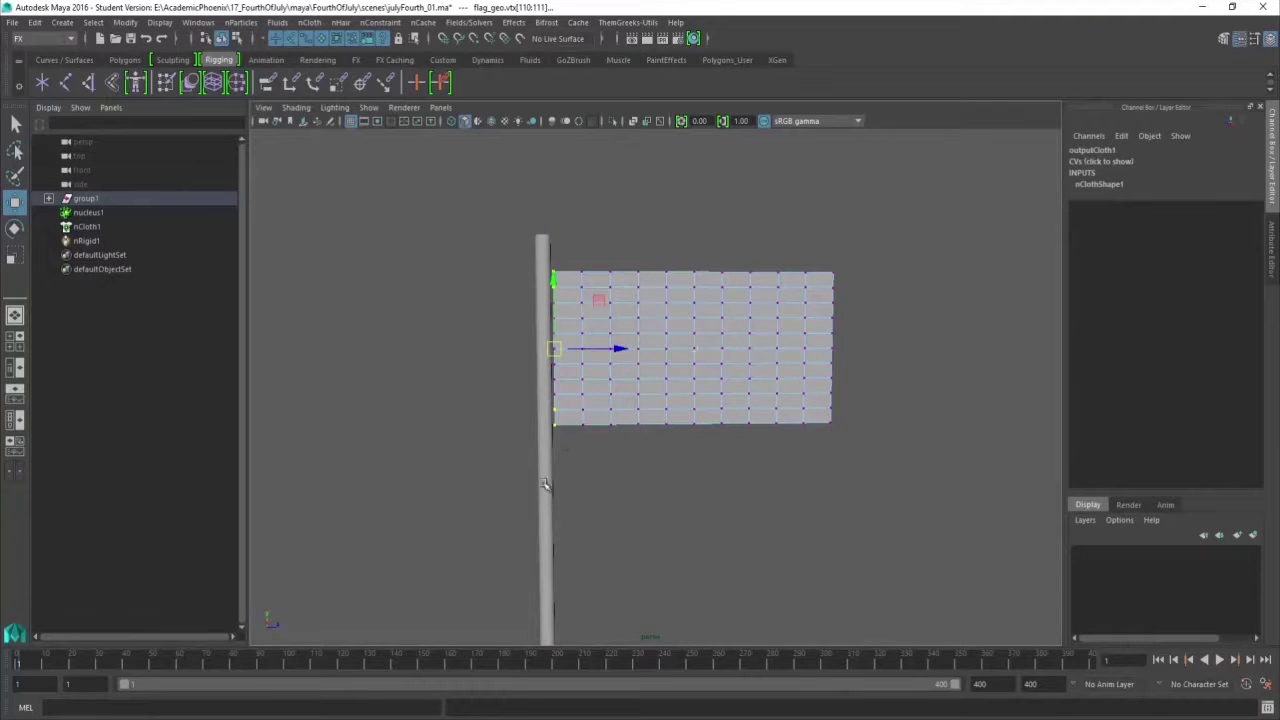
left_click(541, 248)
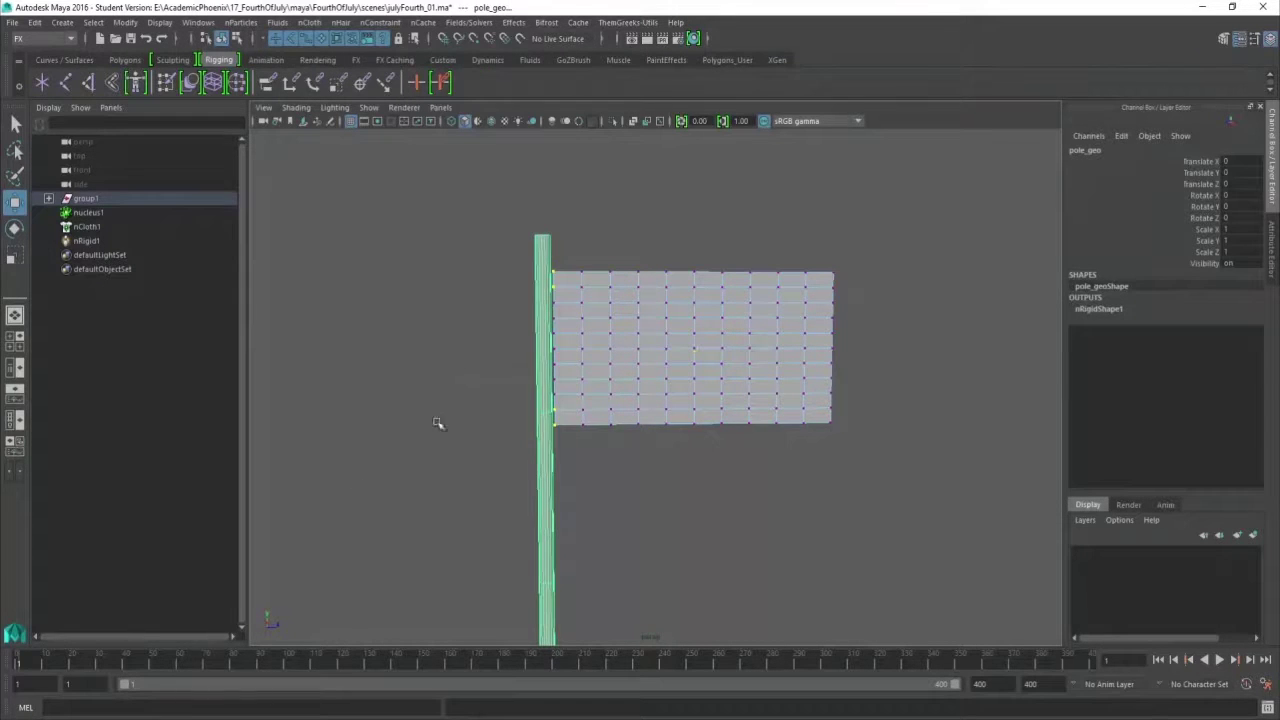
left_click(386, 23)
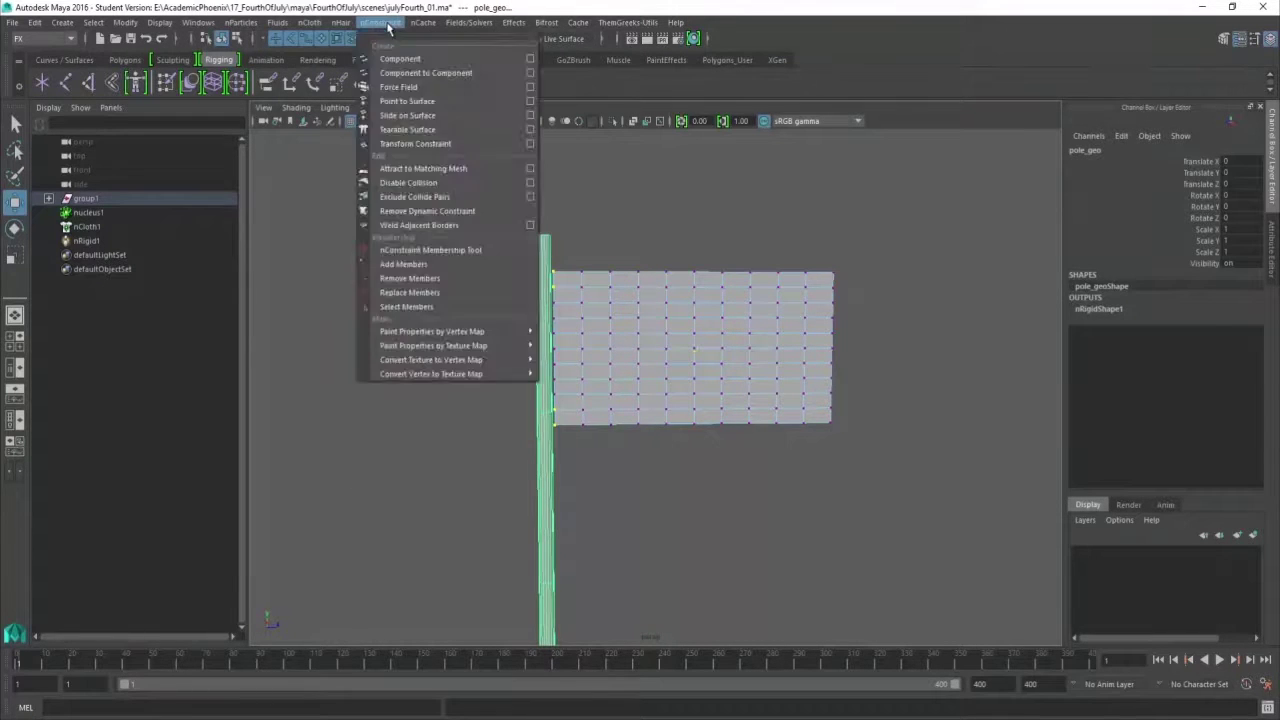
left_click(418, 103)
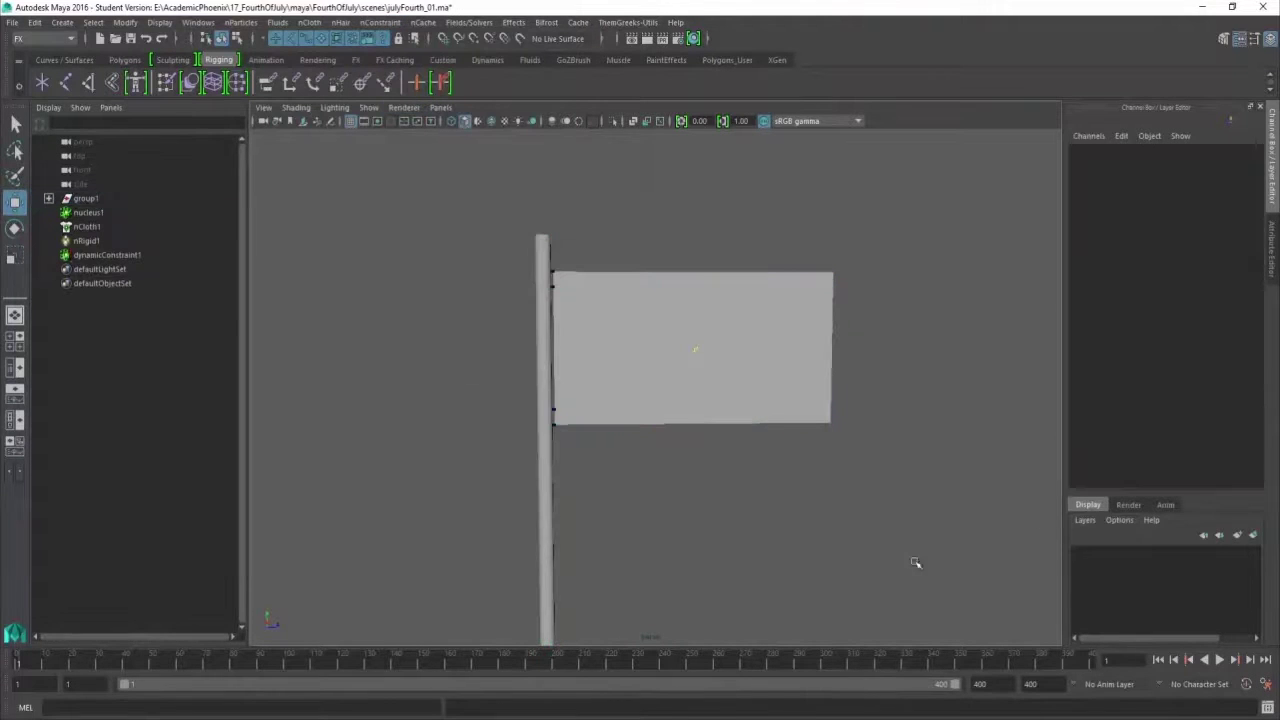
Play the constrained flag simulation twice, rewinding to frame 1 after each run
left_click(1220, 662)
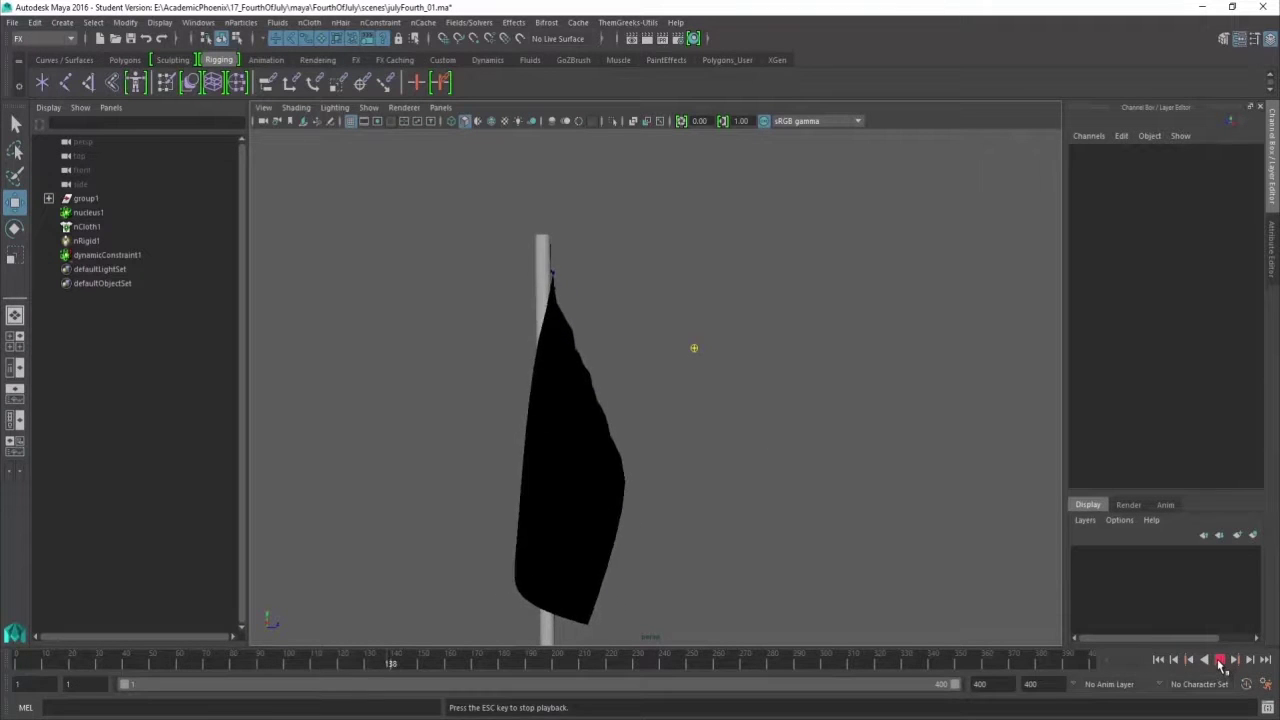
left_click(1220, 661)
left_click(1158, 661)
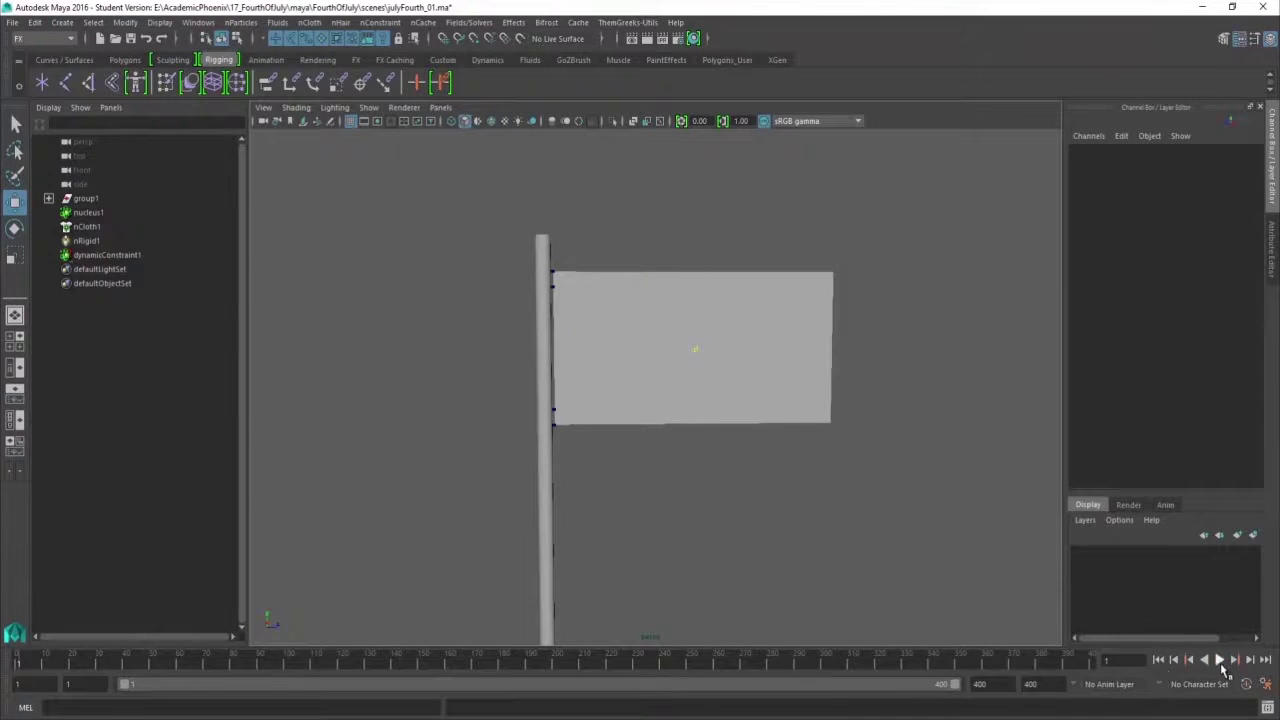
left_click(1219, 661)
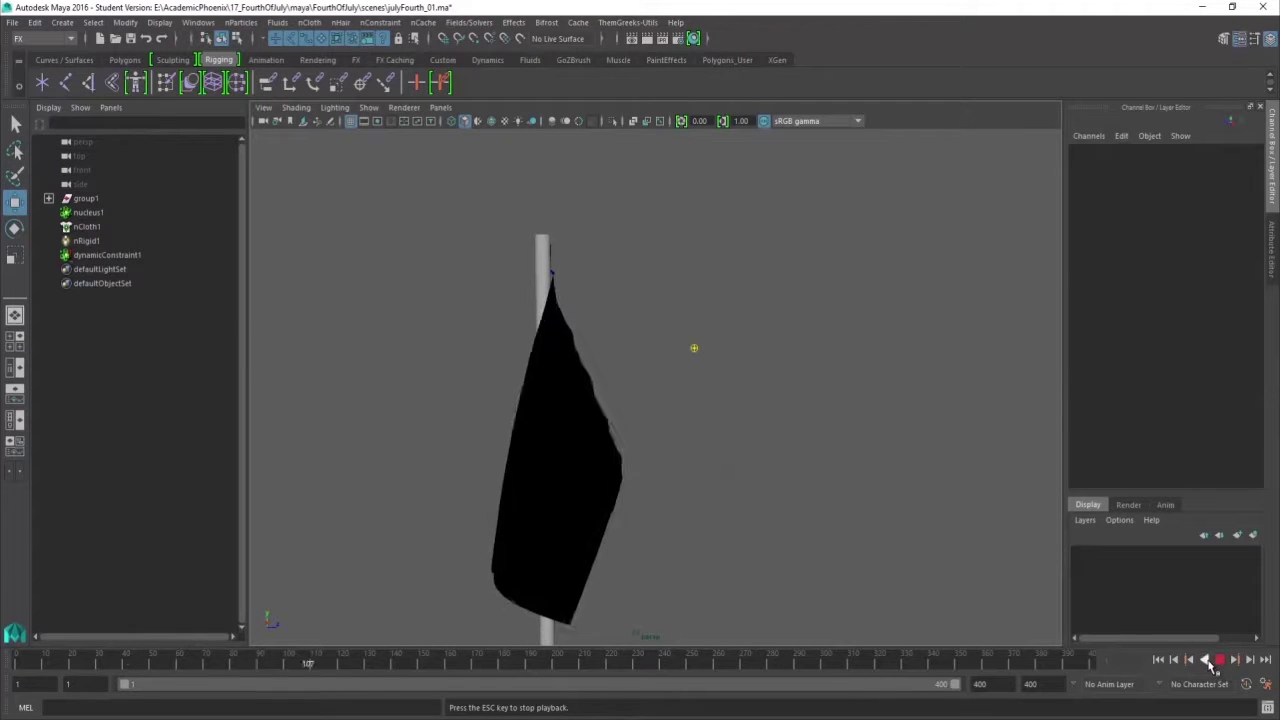
left_click(1219, 661)
left_click(1158, 660)
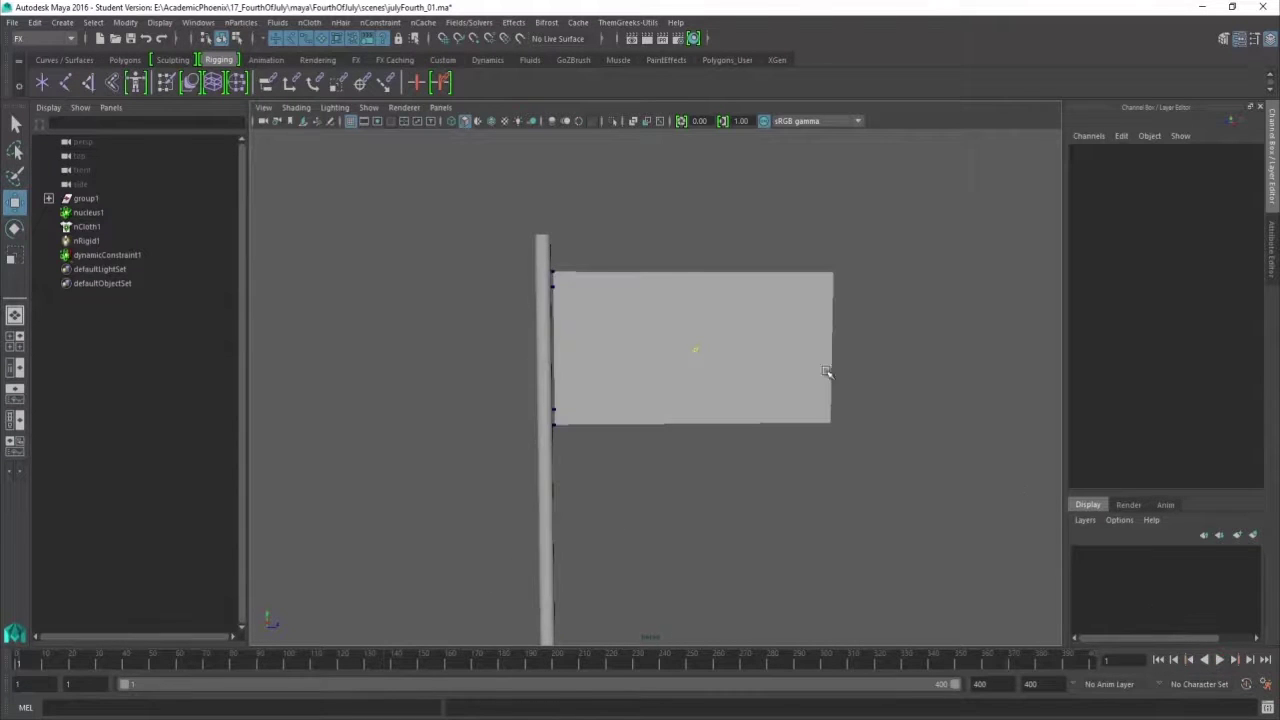
Play the flag simulation and open the Dynamic Properties of the flag's nCloth shape
left_click(761, 329)
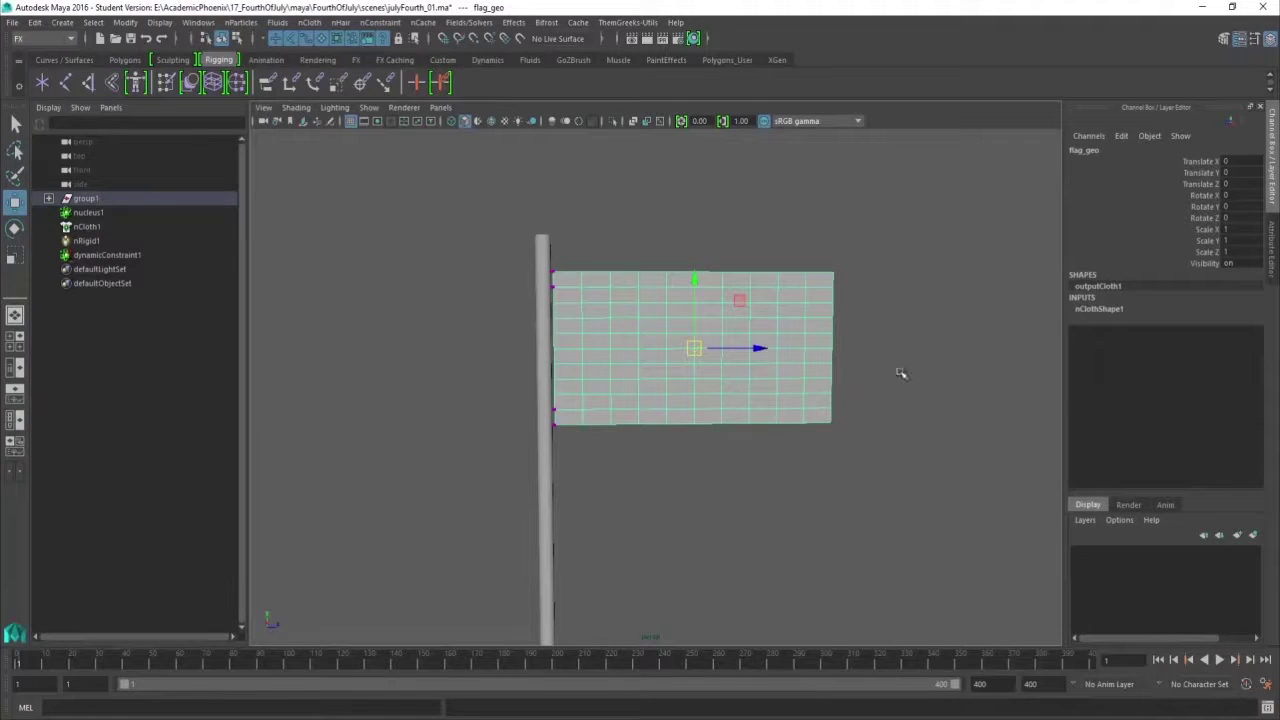
key("ctrl+a")
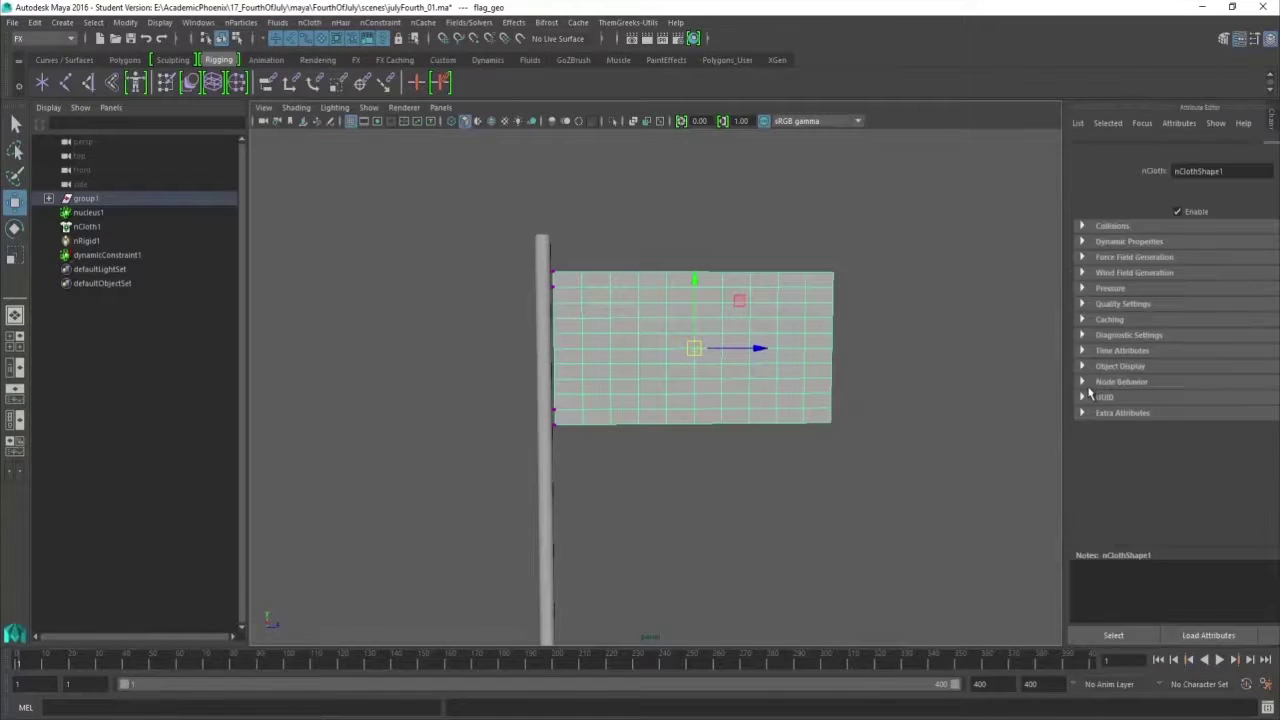
left_click(1220, 660)
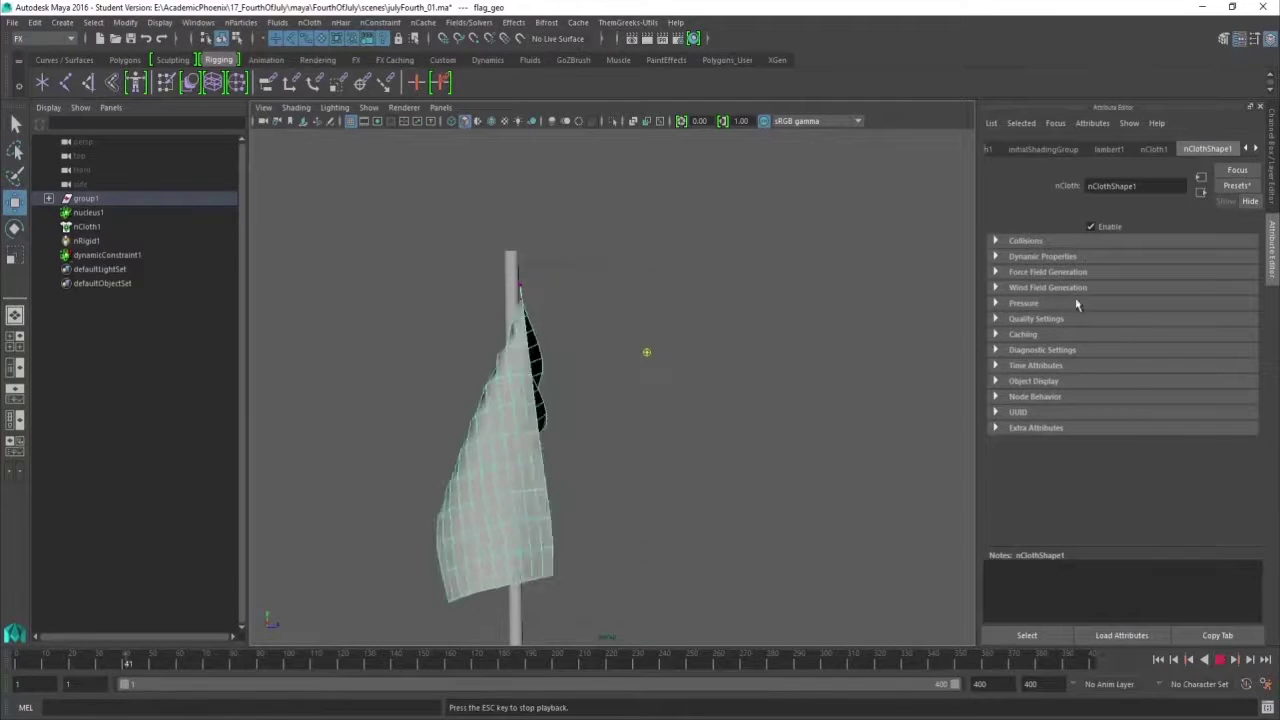
left_click(1058, 258)
left_click_drag(1254, 364, 1255, 470)
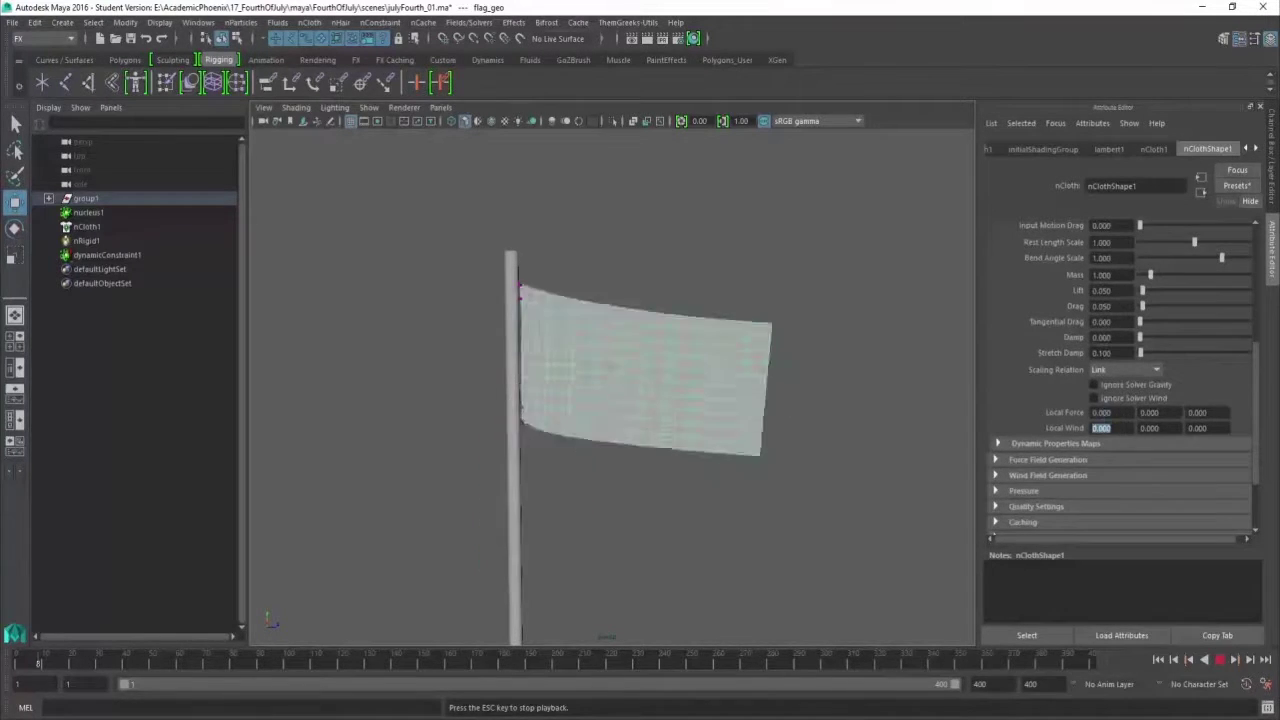
Try Local Wind X values of 1, 5 and 10 on the flag's nCloth while the simulation plays
left_click(1122, 428)
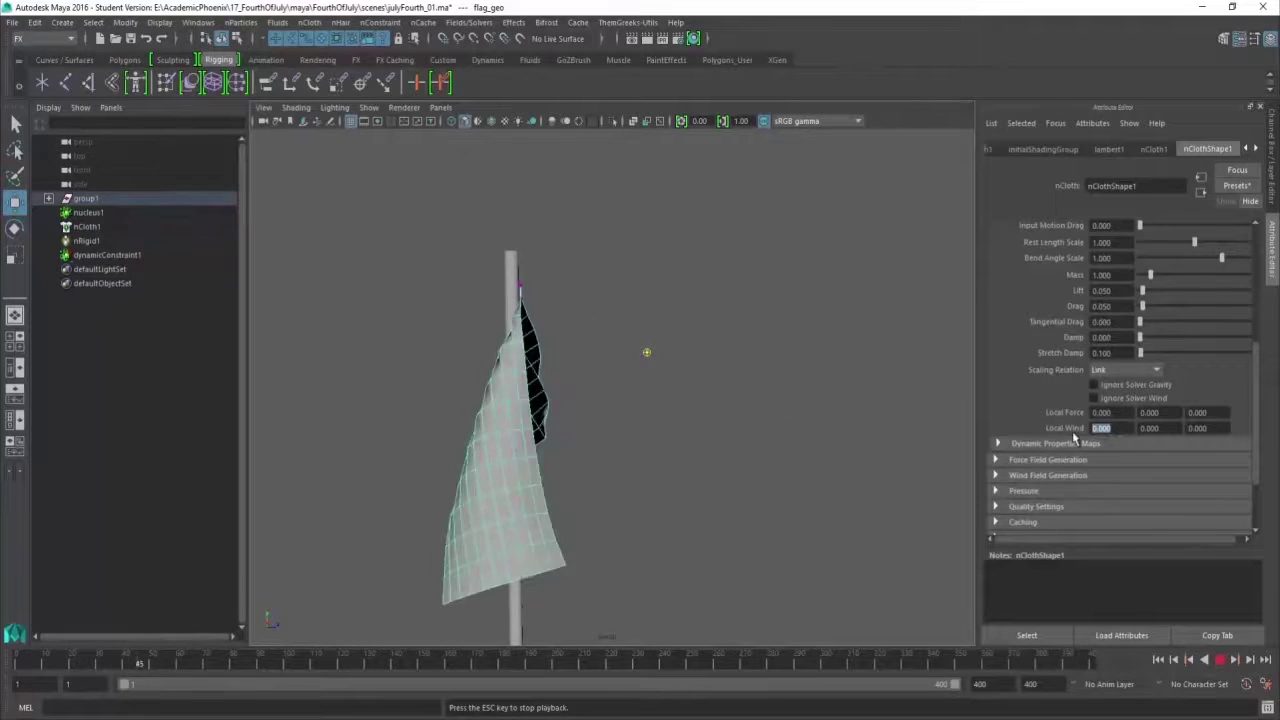
type("1")
key("Tab")
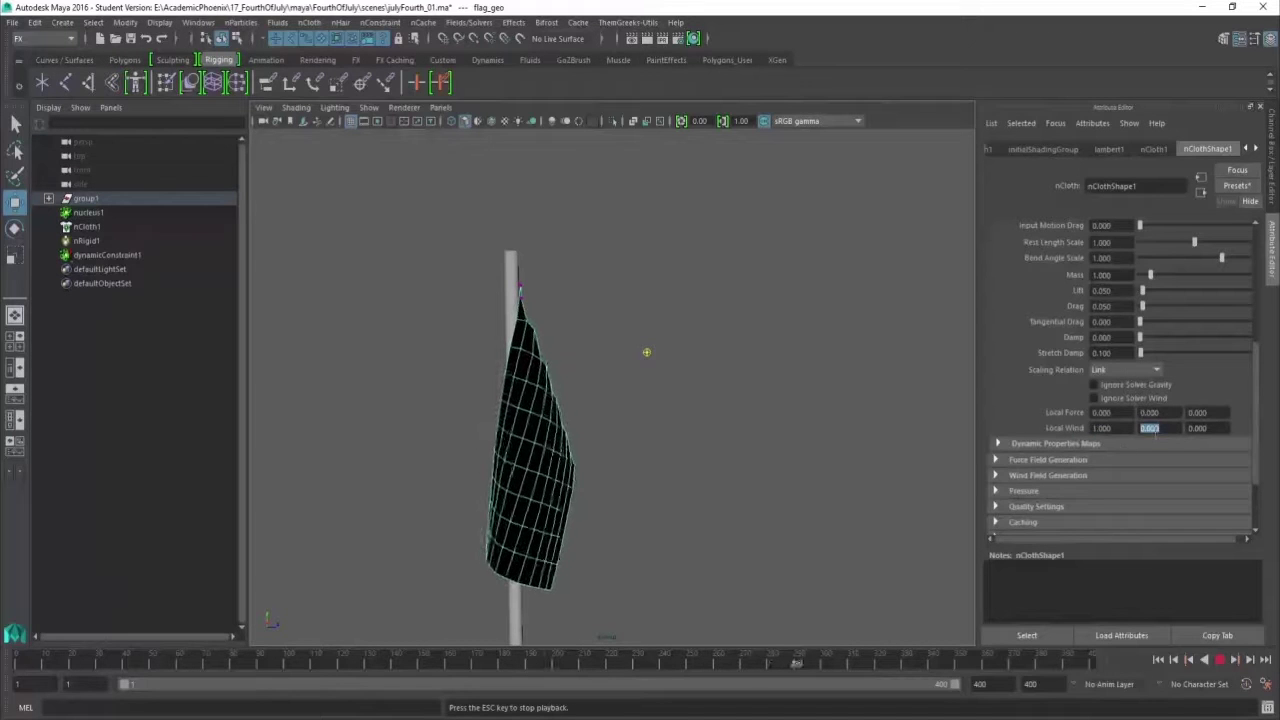
left_click_drag(1121, 428, 1039, 414)
type("5")
key("Tab")
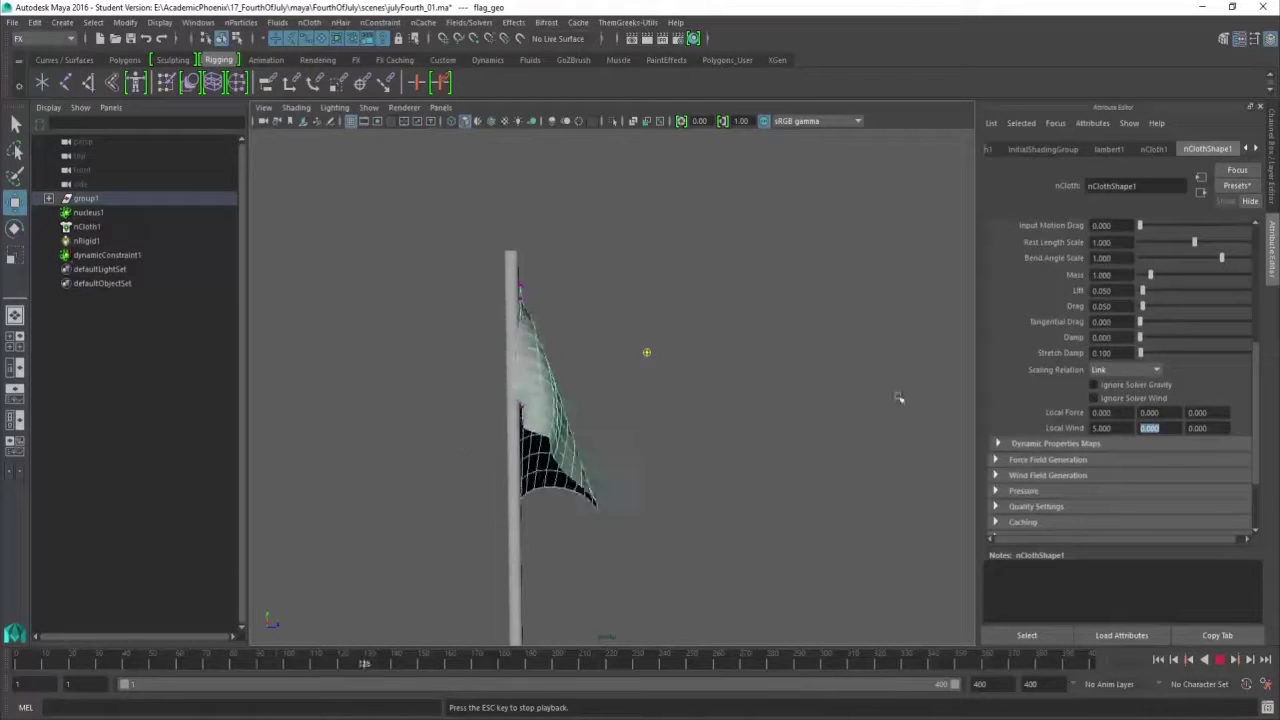
key("shift+Tab")
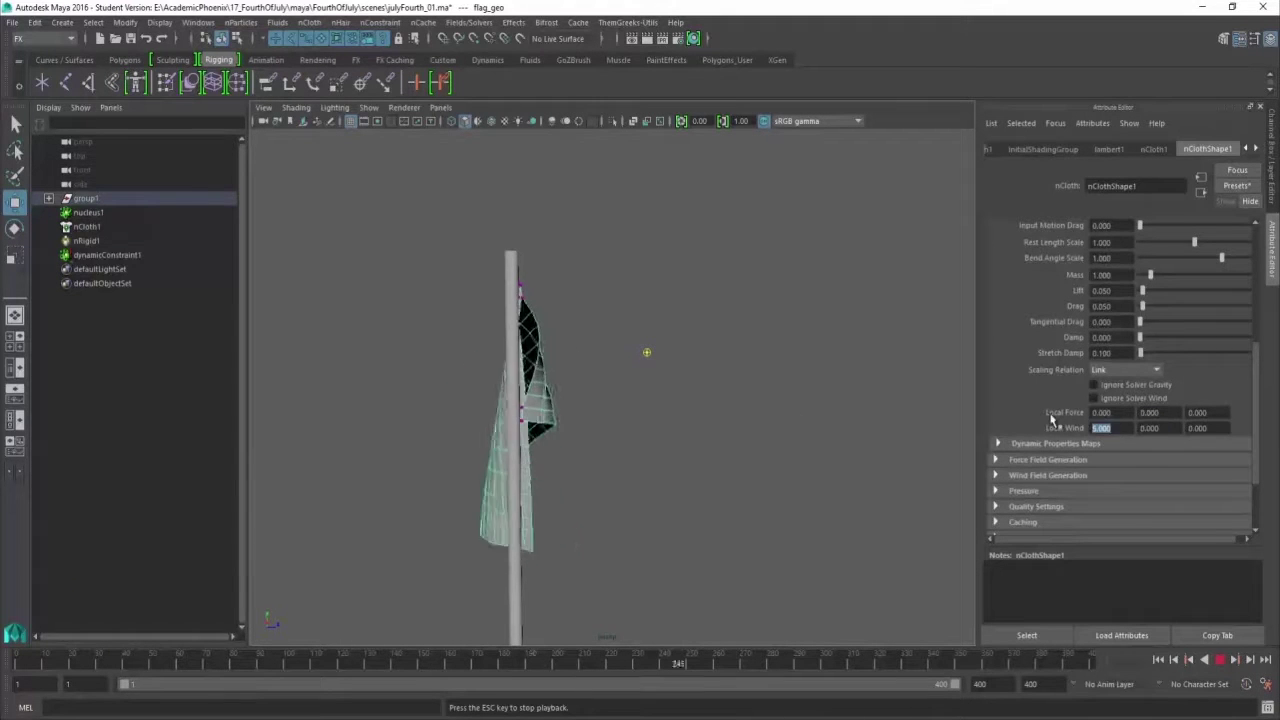
type("10")
key("Tab")
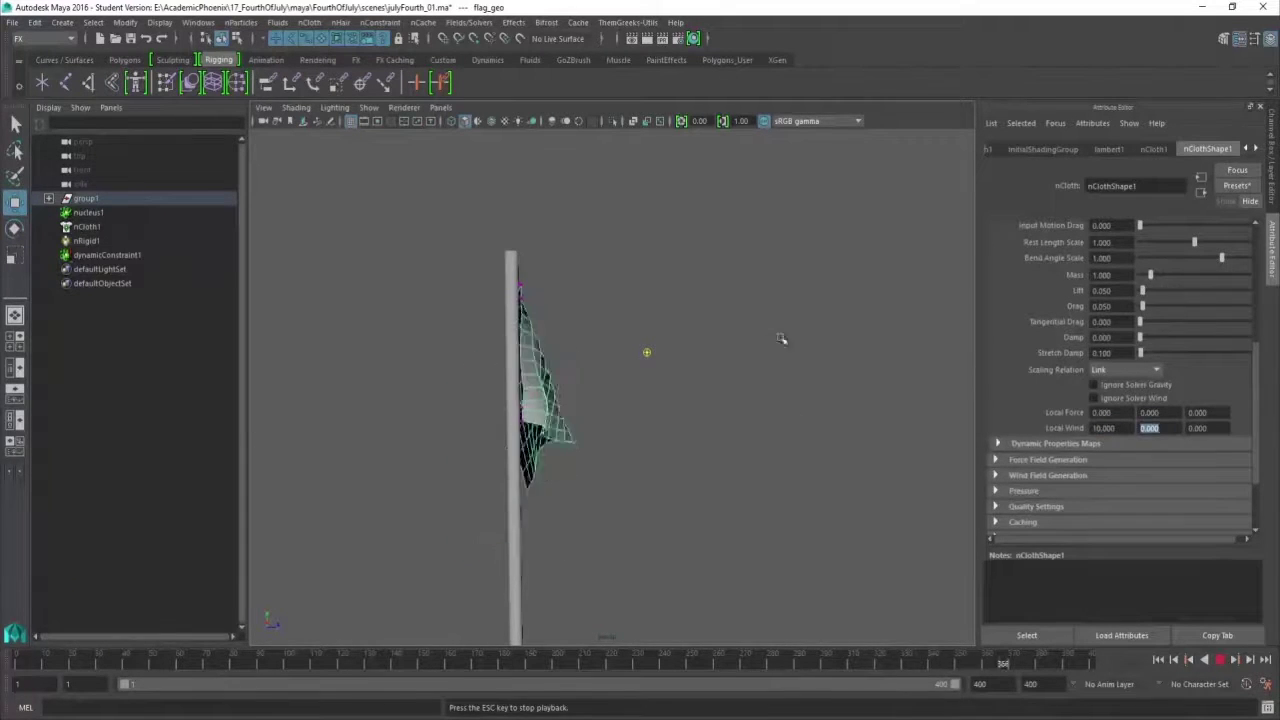
Set the flag nCloth's Local Wind to 0, 0, 10, watch the flag blow, and stop the playback
left_click_drag(826, 394, 800, 389, "alt")
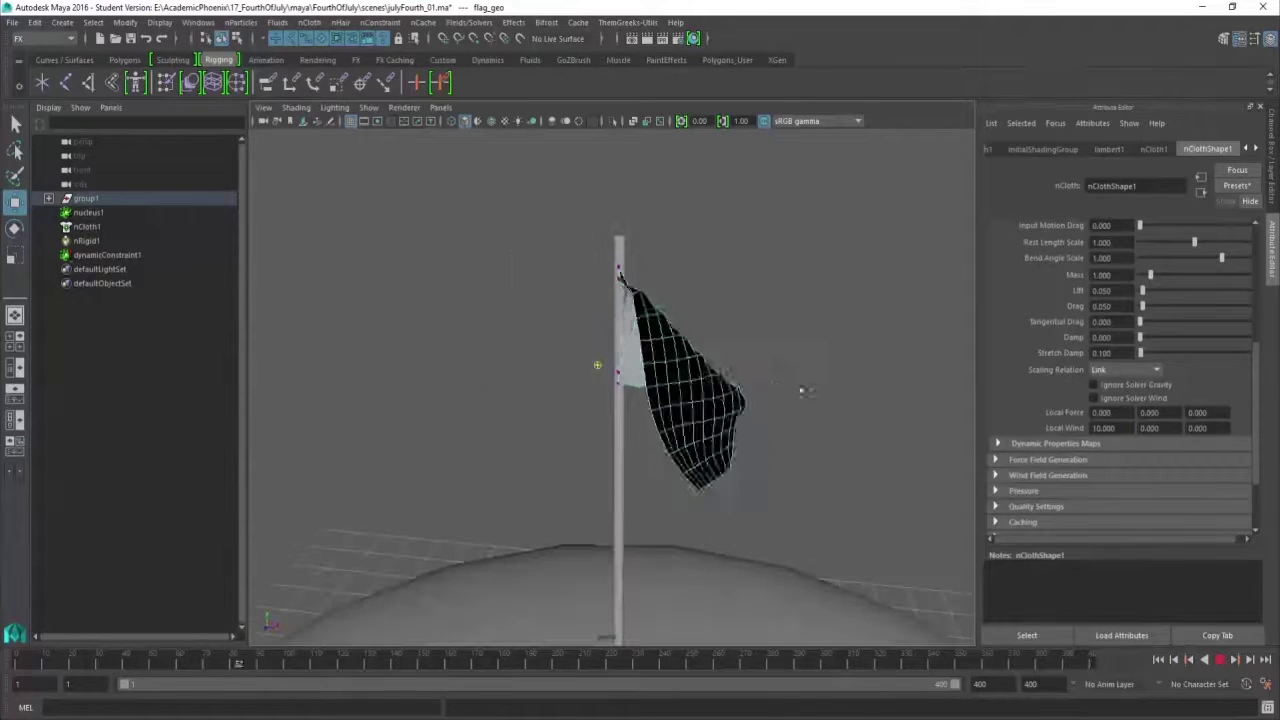
right_click_drag(800, 389, 657, 251, "alt")
left_click_drag(682, 268, 732, 301, "alt")
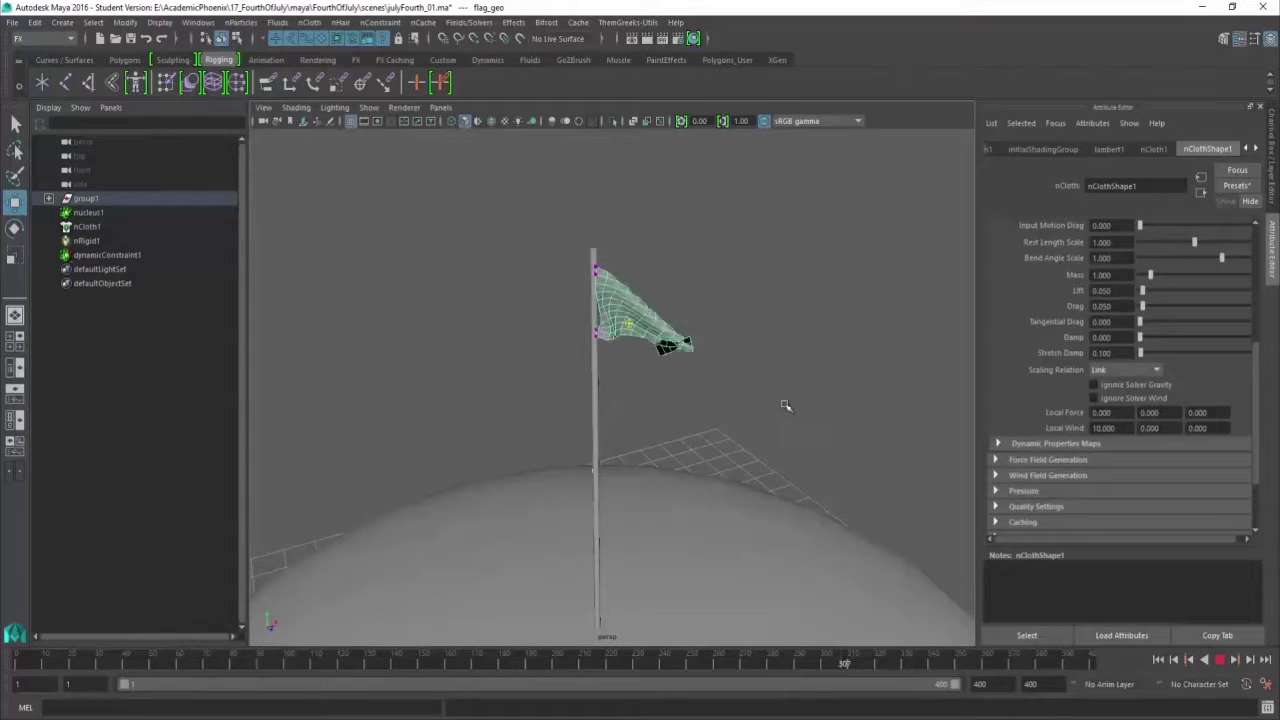
left_click_drag(749, 354, 831, 429, "alt")
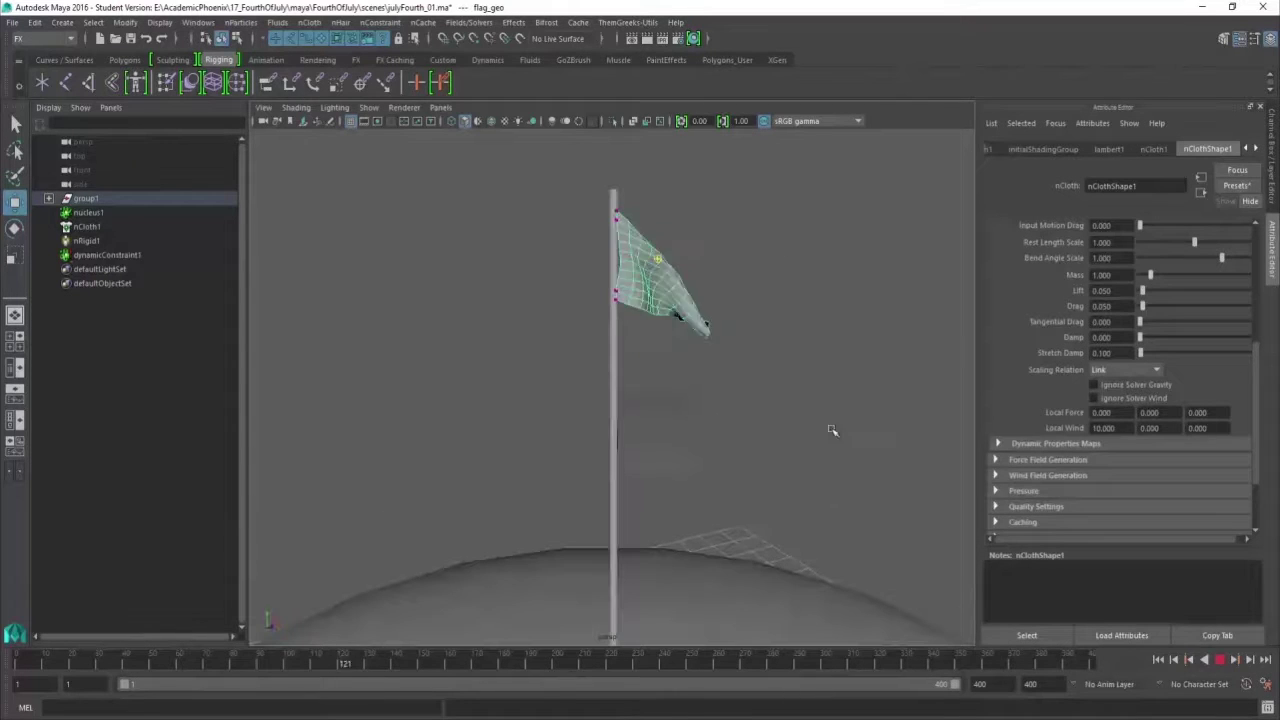
double_click(1104, 428)
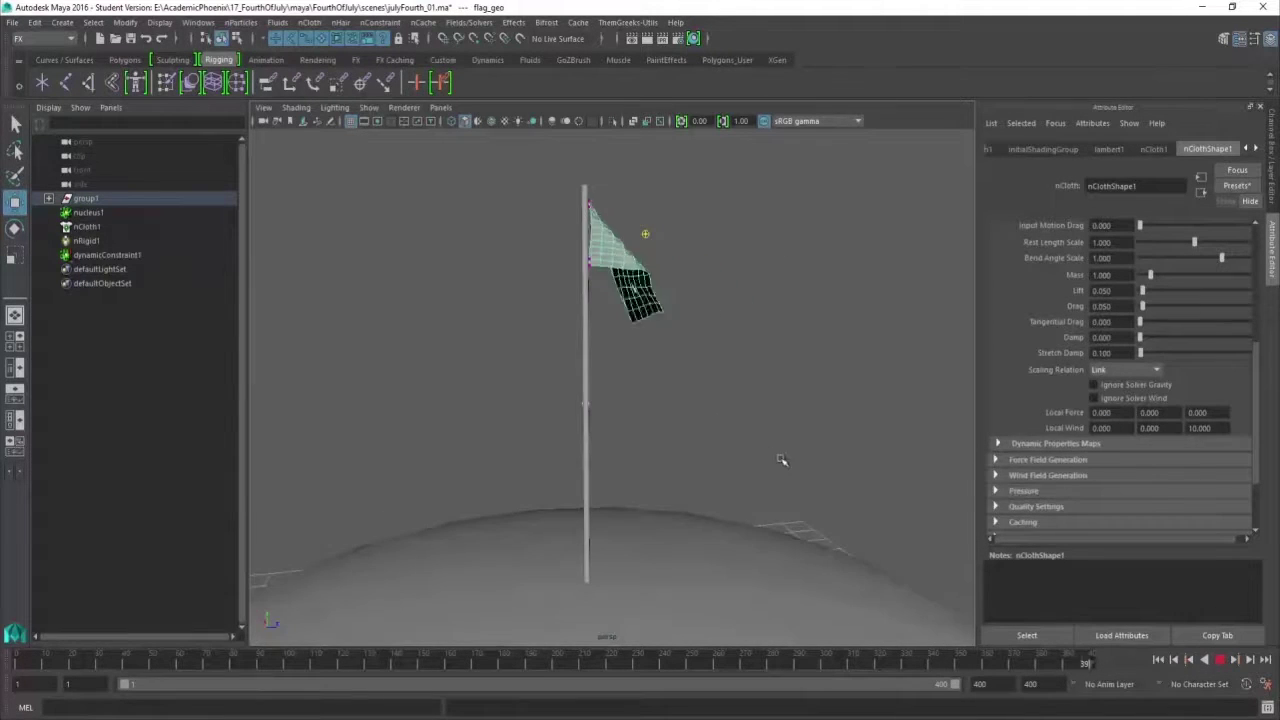
mouse_move(780, 459)
left_mouse_down("alt")
mouse_move(808, 448)
mouse_move(775, 454)
left_mouse_up("alt")
left_click(1220, 662)
Open the Visor, show the Paint Effects grasses folder, and arrange the window beside the hill
left_click(831, 422)
left_click_drag(831, 422, 719, 341, "alt")
left_click_drag(790, 401, 781, 359, "alt")
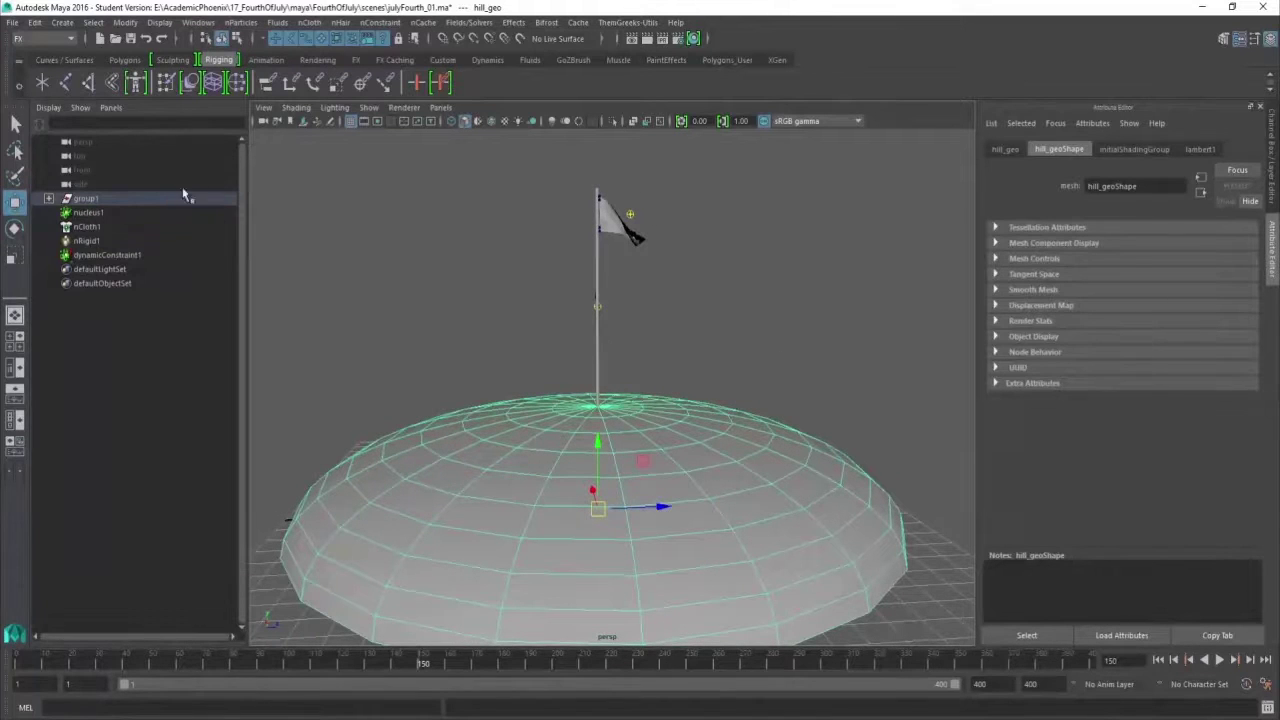
left_click(204, 24)
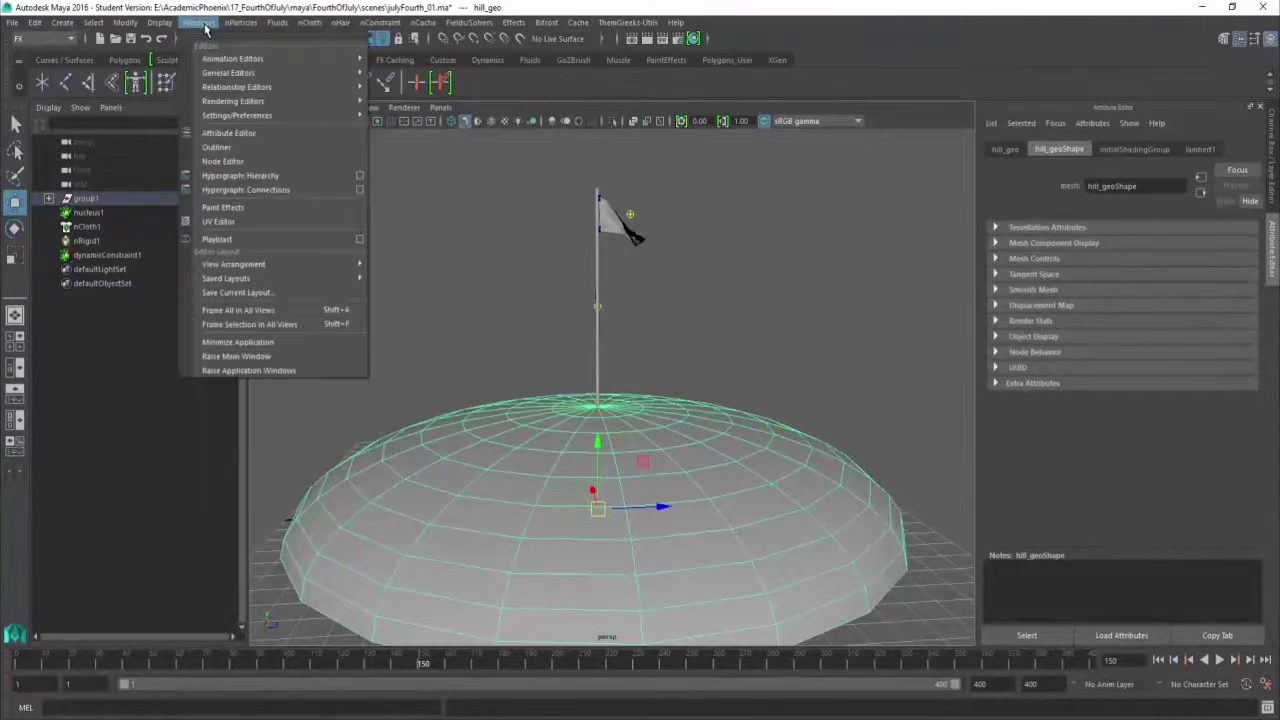
mouse_move(305, 72)
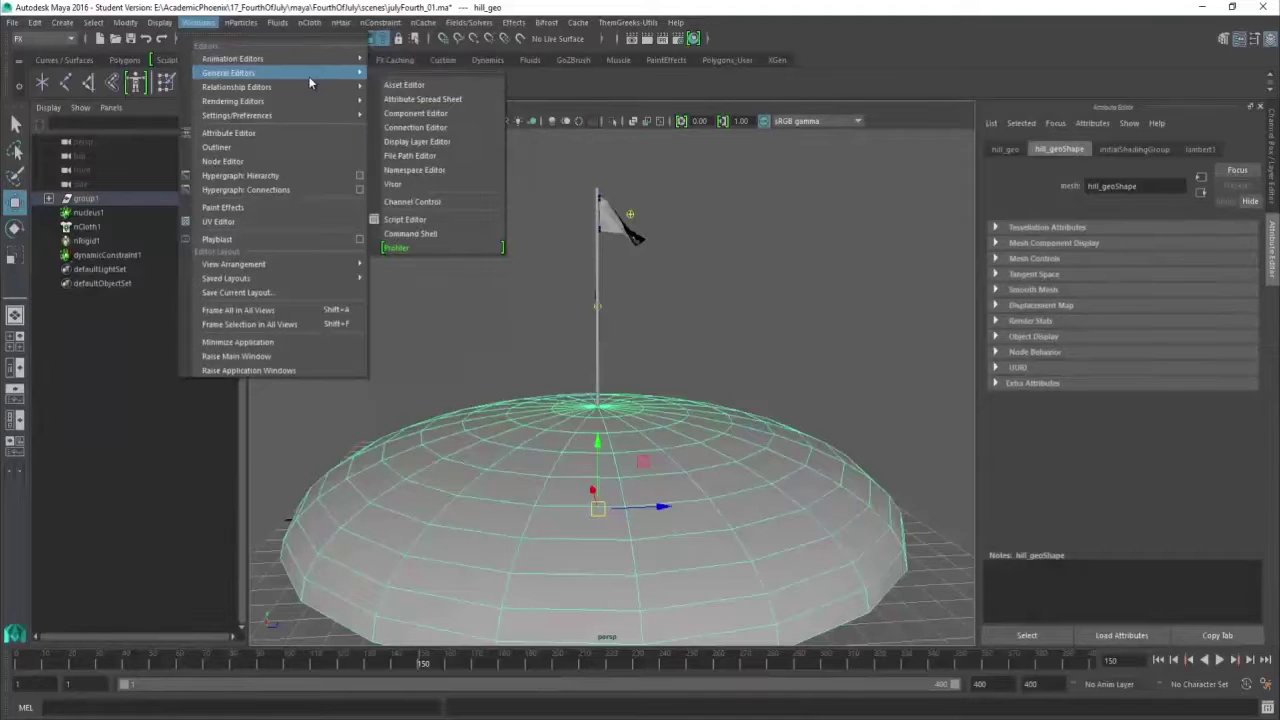
left_click(470, 185)
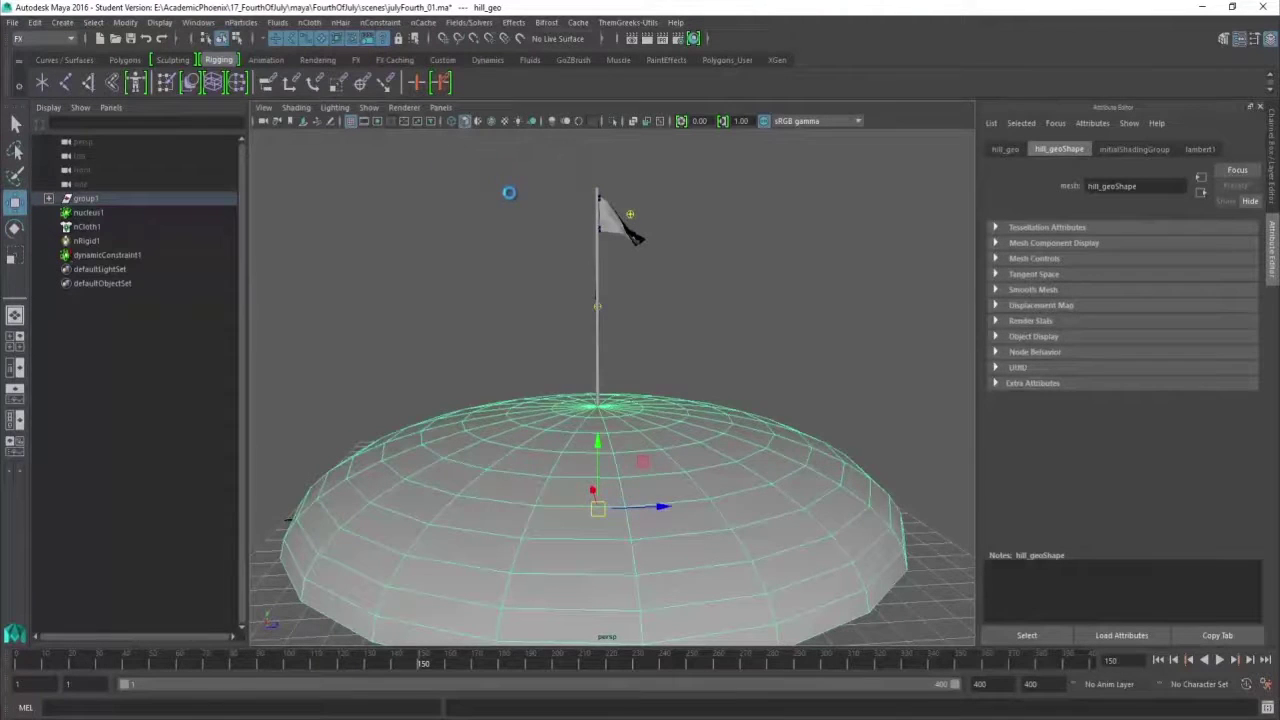
left_click_drag(680, 275, 932, 105)
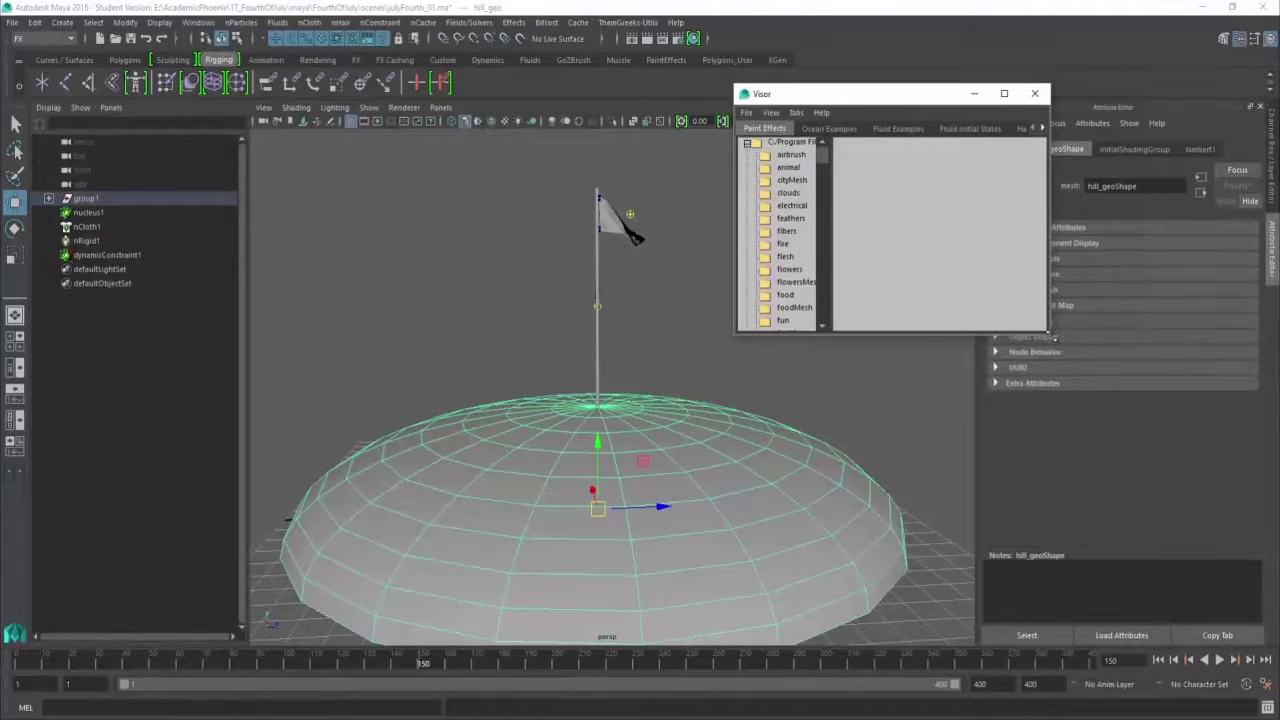
left_click_drag(1050, 336, 1197, 508)
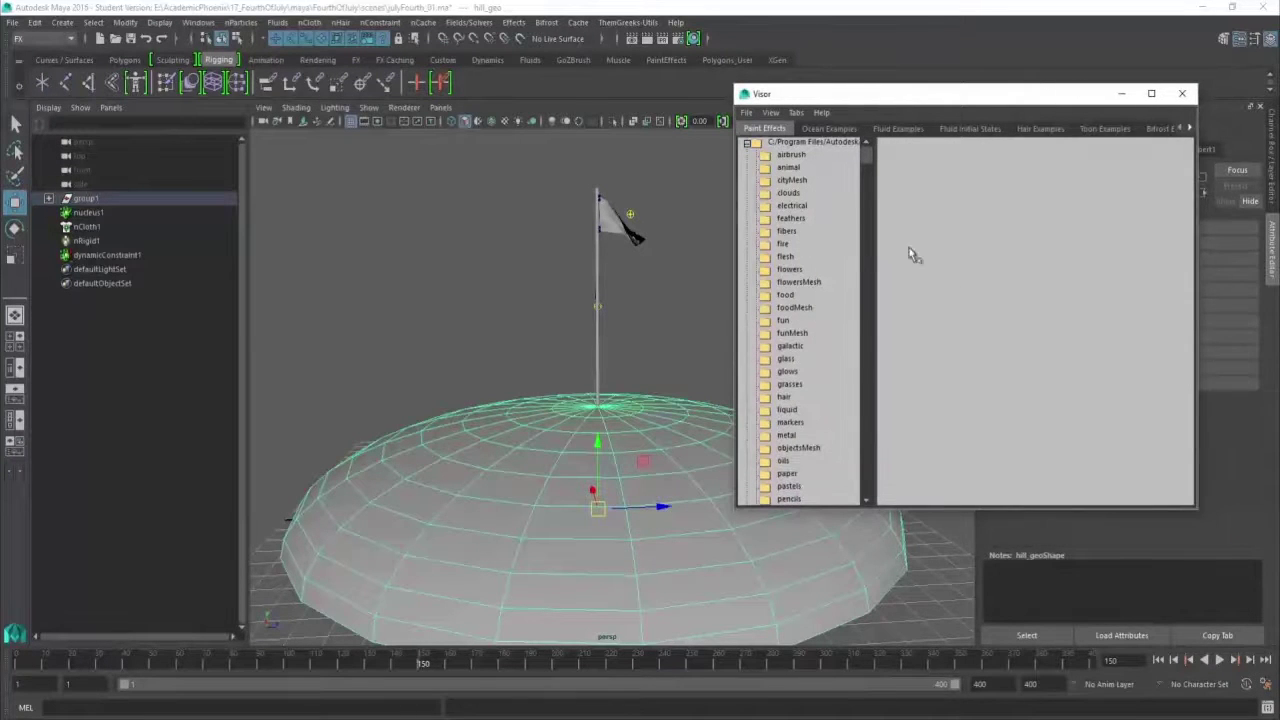
left_click_drag(867, 160, 866, 209)
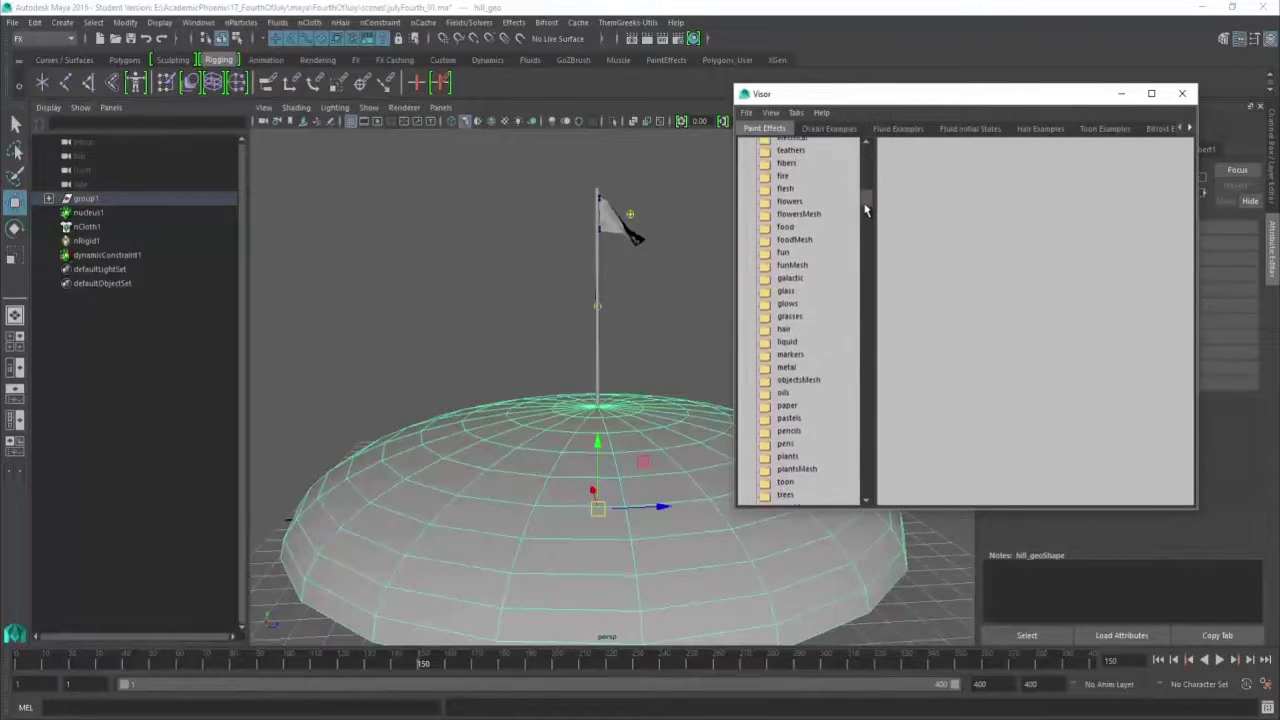
left_click(788, 316)
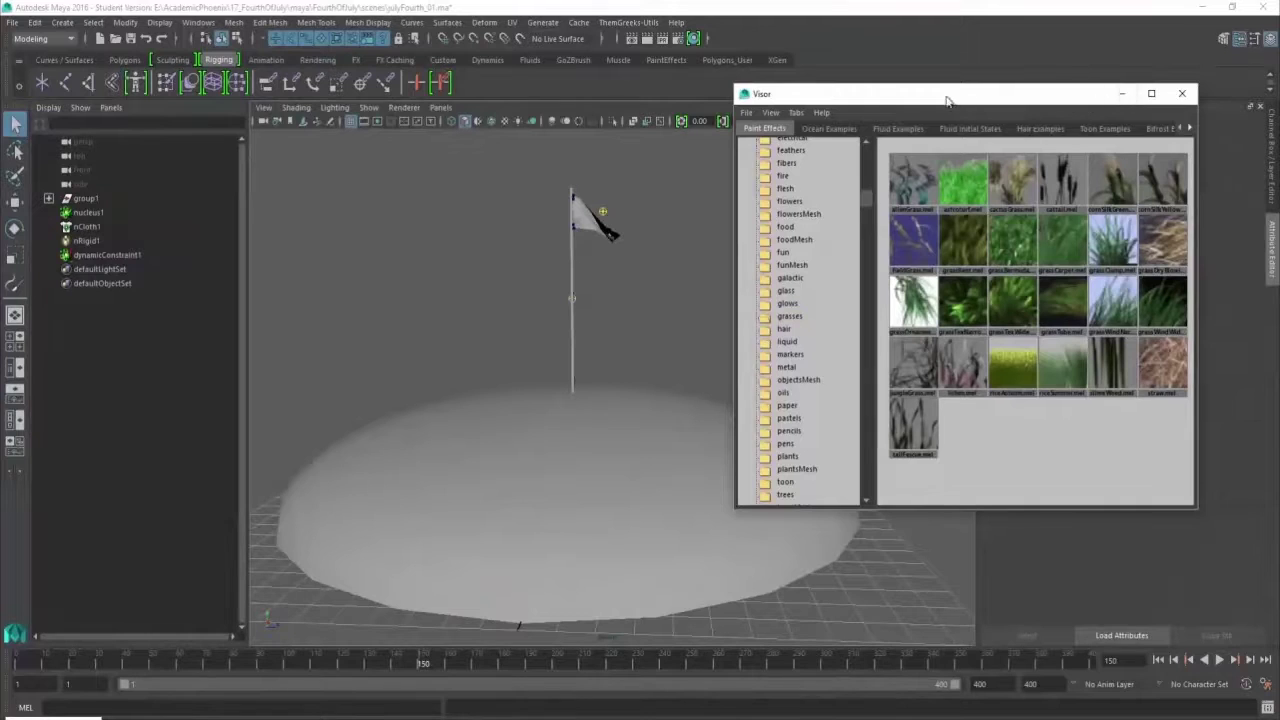
left_click_drag(825, 87, 848, 89)
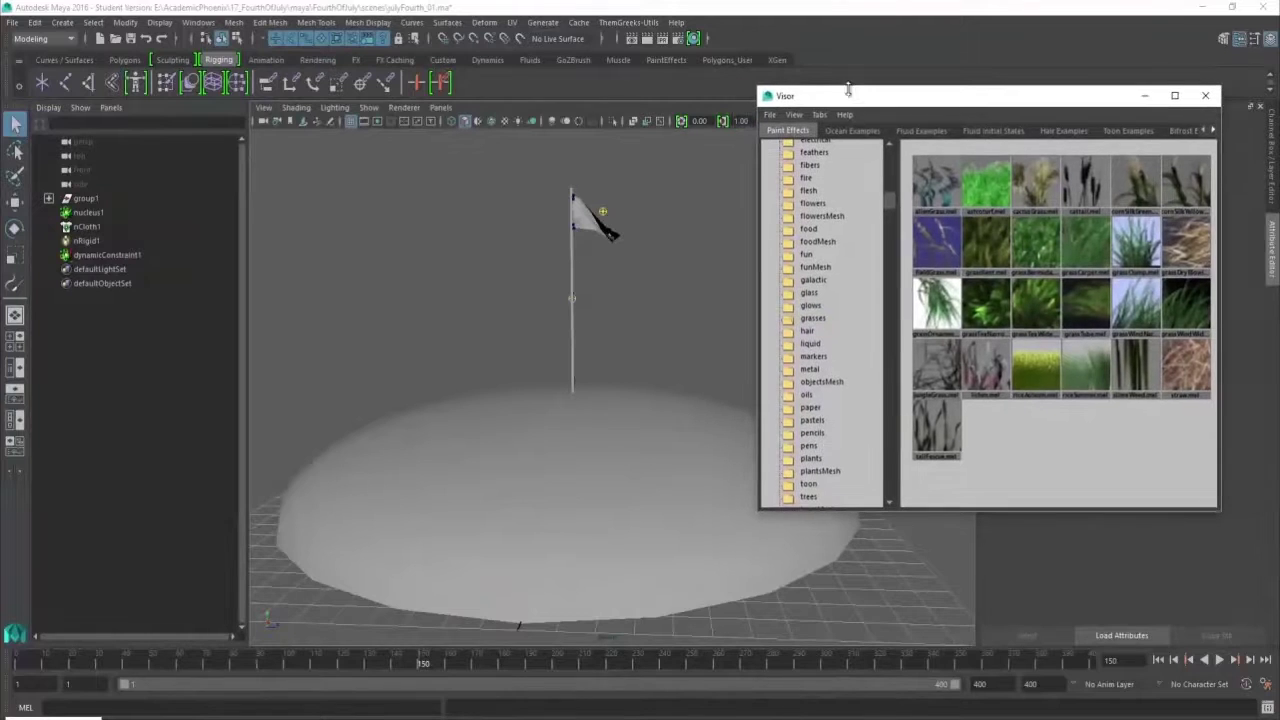
Make the hill mesh paintable for Paint Effects using the Modeling menu set
left_click(497, 435)
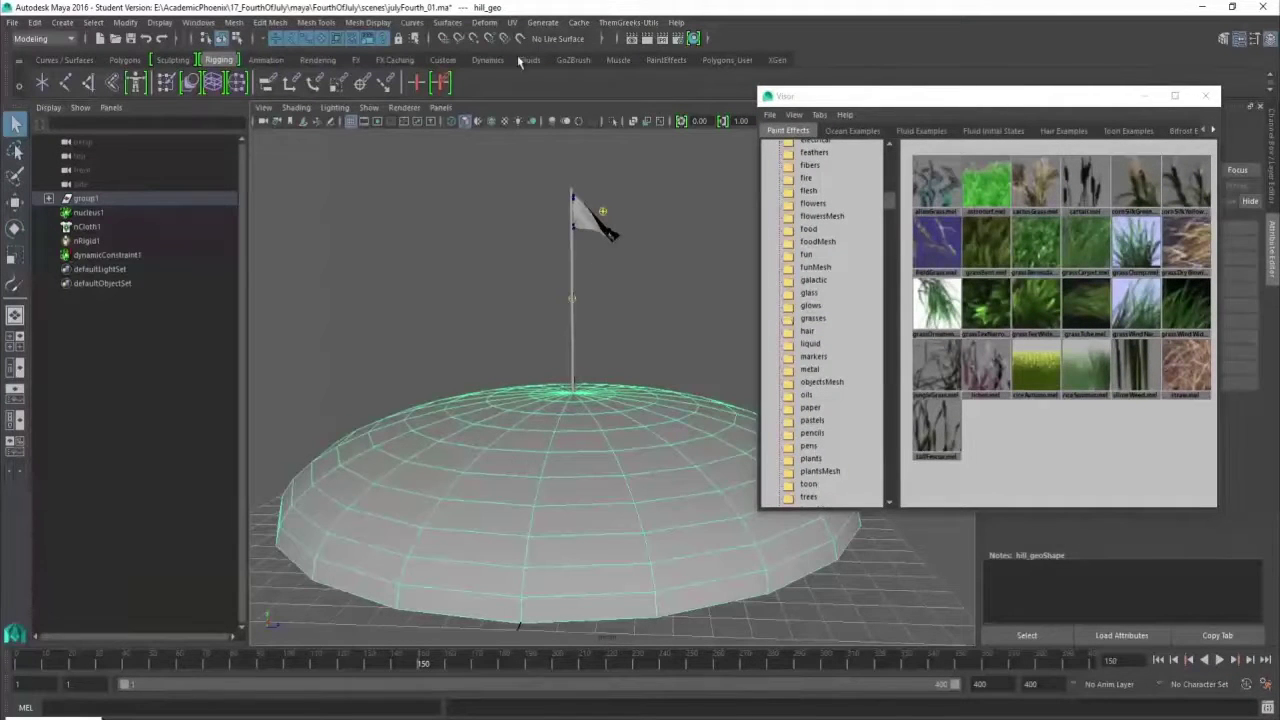
left_click(43, 41)
left_click(46, 53)
left_click(543, 22)
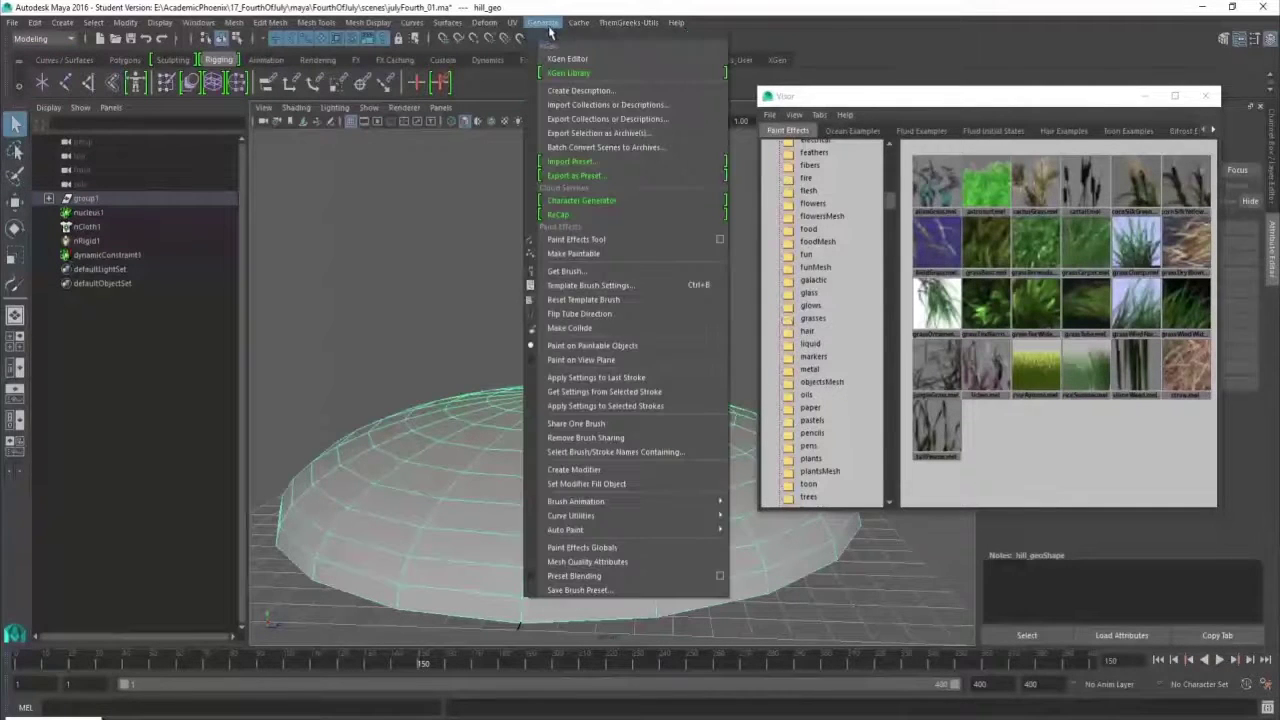
left_click(602, 254)
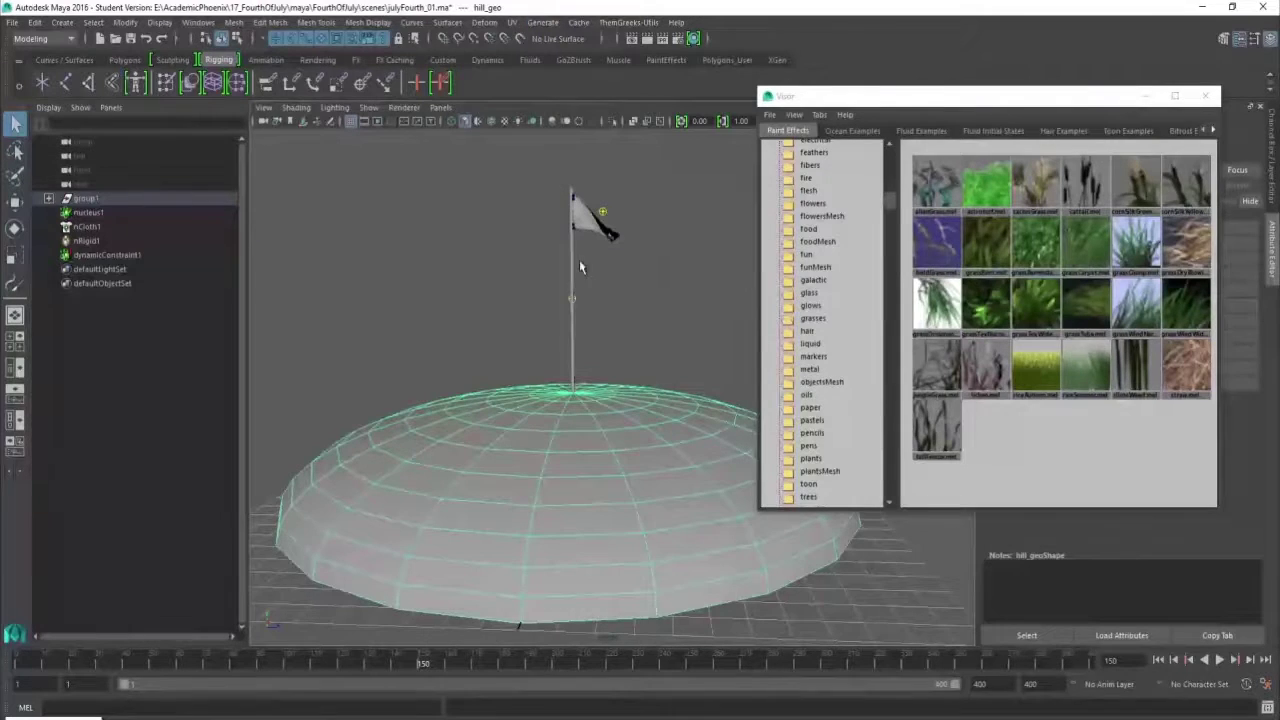
Paint grassCarpet strokes over the hill from several sides to cover most of its surface
left_click(1086, 250)
mouse_move(550, 412)
left_mouse_down()
mouse_move(457, 448)
mouse_move(549, 418)
mouse_move(670, 425)
mouse_move(380, 515)
mouse_move(720, 450)
mouse_move(762, 477)
mouse_move(346, 532)
left_mouse_up()
left_click_drag(418, 300, 578, 386, "alt")
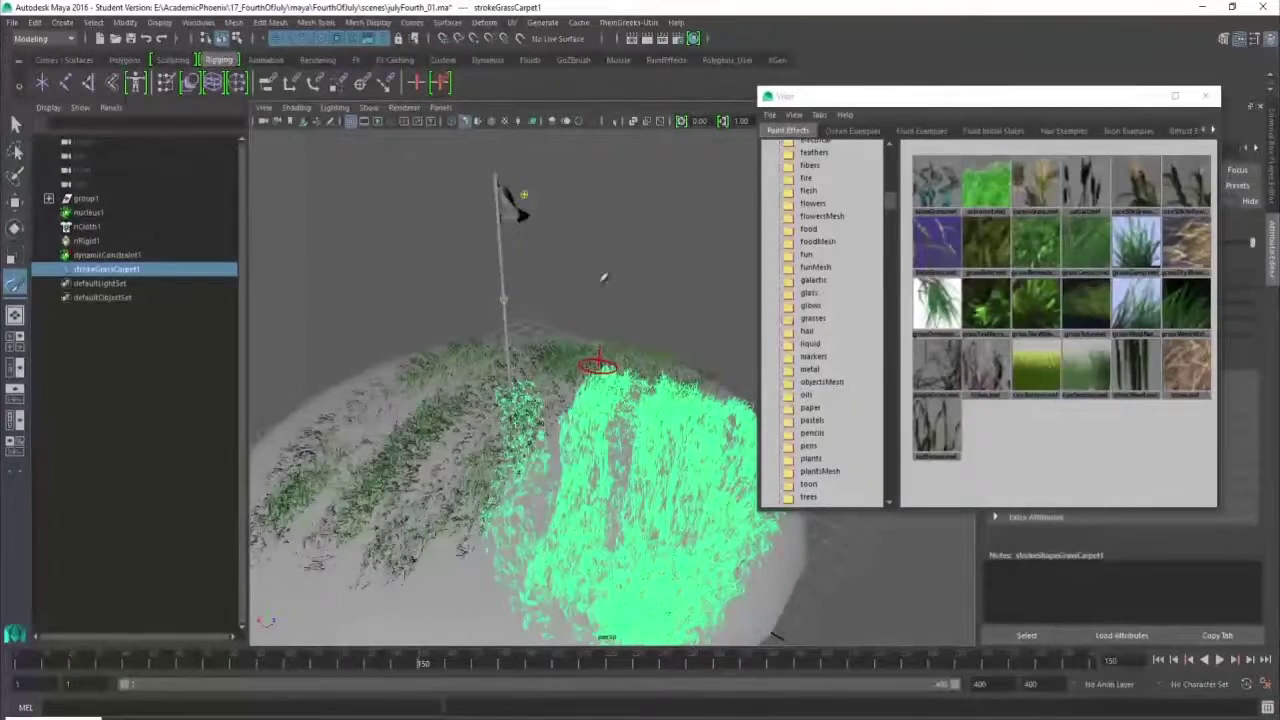
left_click_drag(642, 288, 600, 268, "alt")
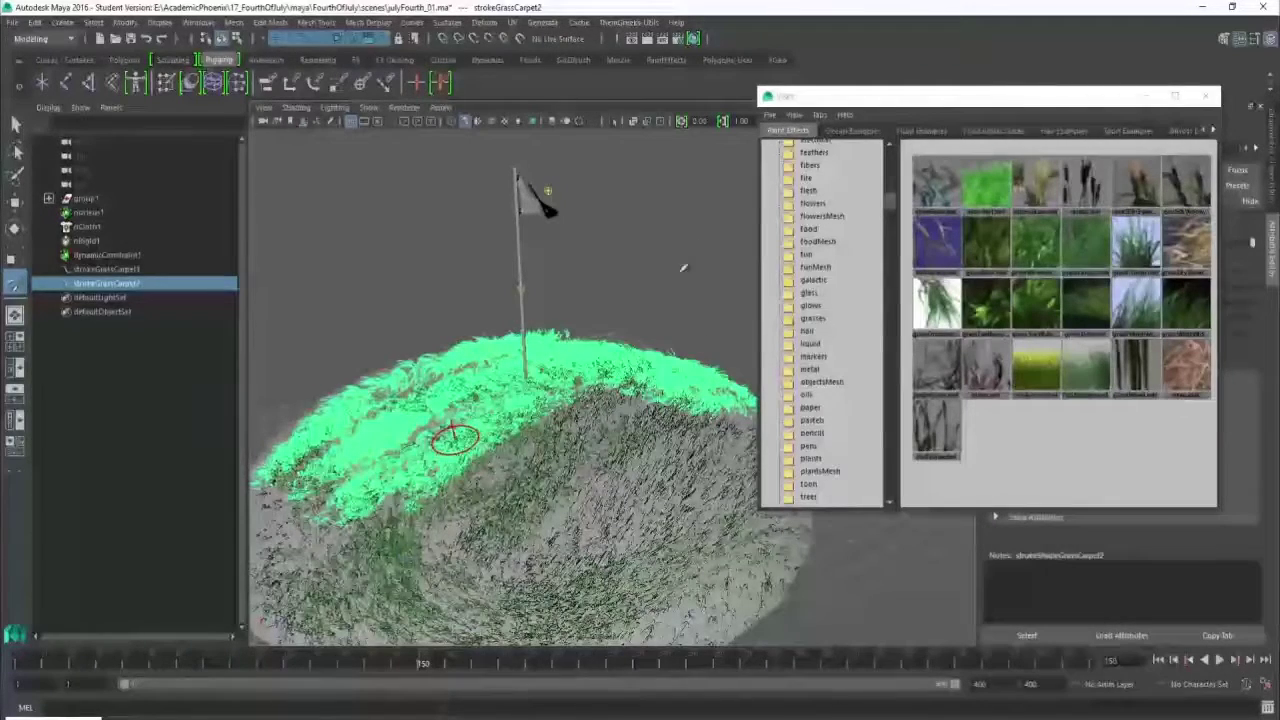
mouse_move(664, 298)
left_mouse_down("alt")
mouse_move(609, 271)
mouse_move(600, 240)
left_mouse_up("alt")
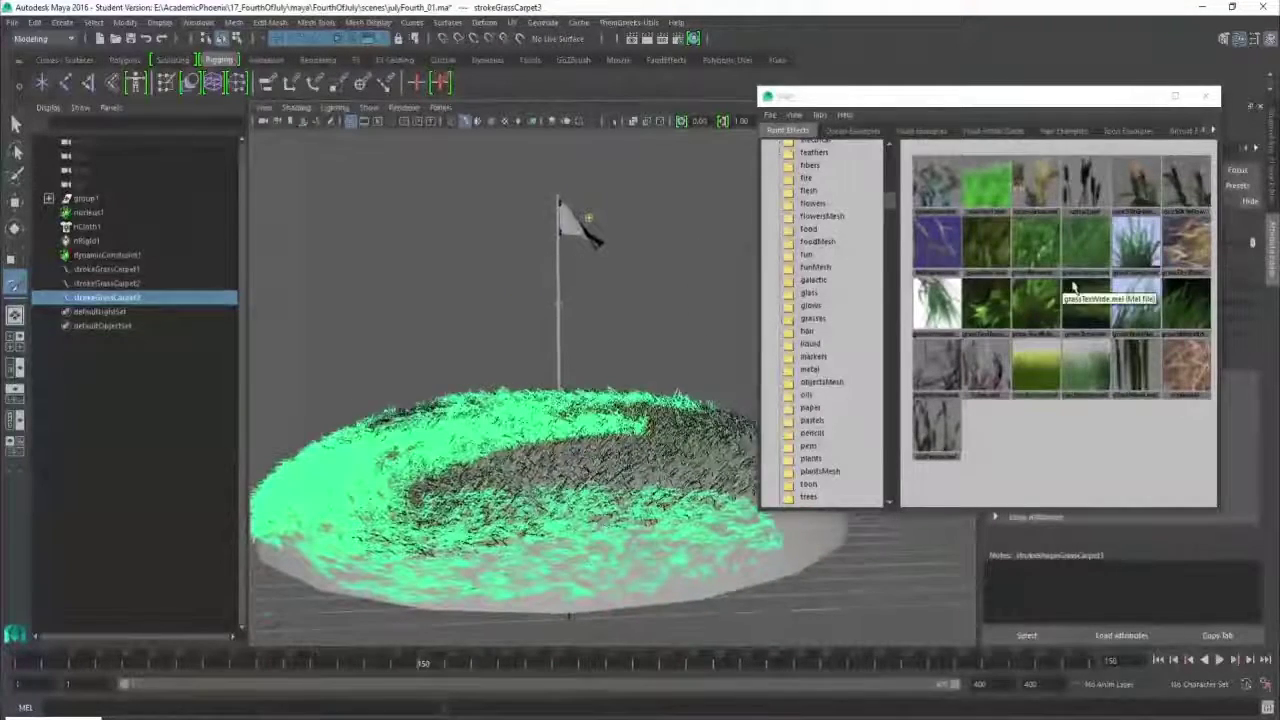
Paint four patches of grassBent over the front of the hill among the carpet grass
left_click(984, 247)
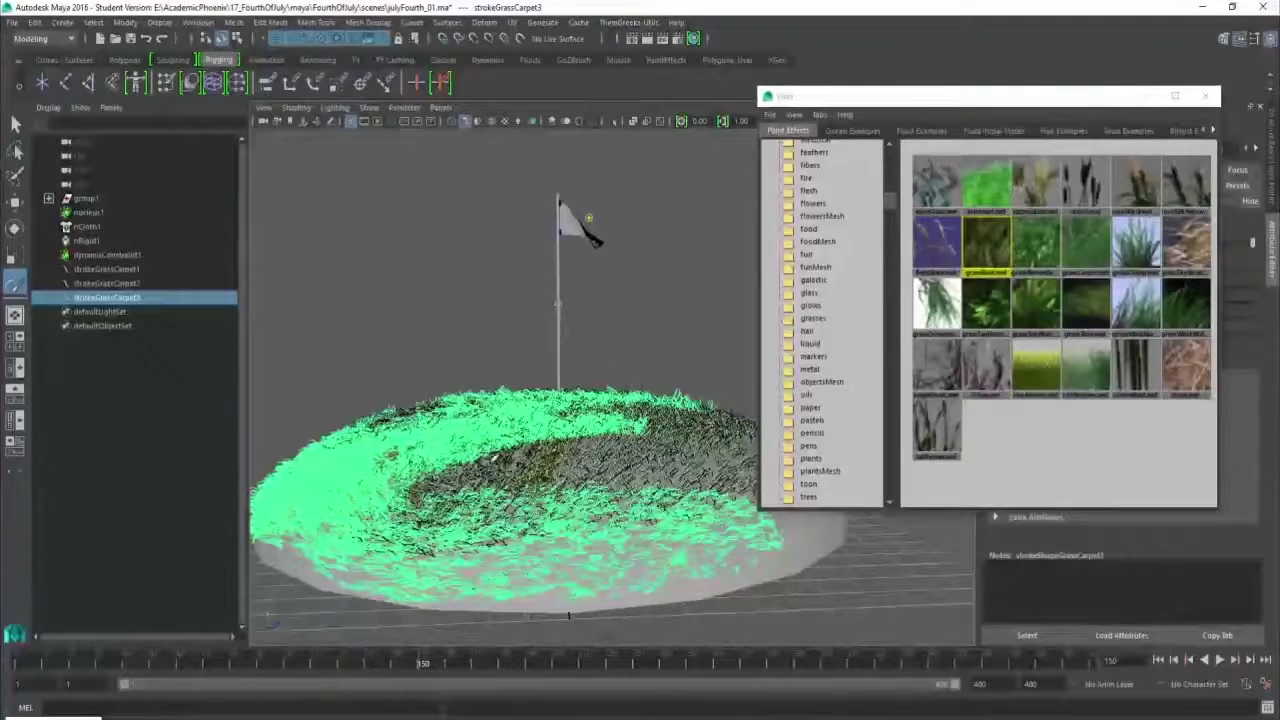
left_click_drag(494, 457, 542, 476)
mouse_move(680, 442)
left_mouse_down()
mouse_move(672, 474)
mouse_move(555, 518)
left_mouse_up()
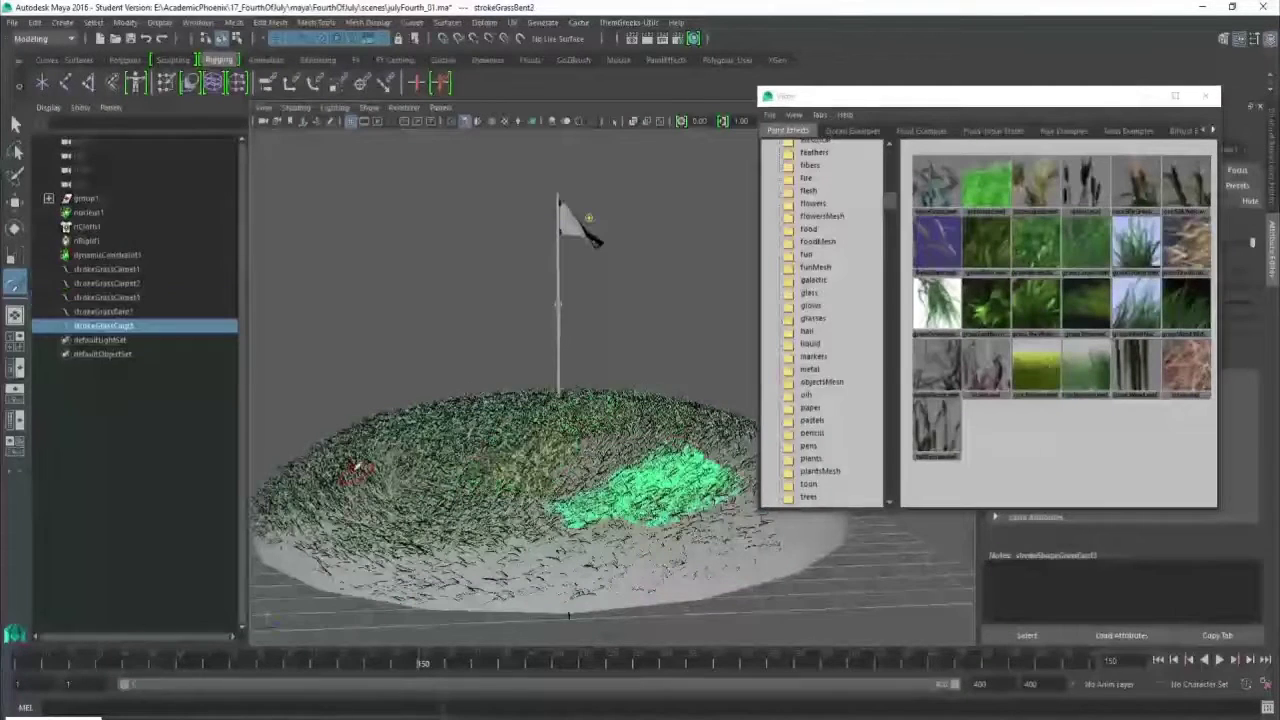
mouse_move(356, 468)
left_mouse_down()
mouse_move(358, 514)
mouse_move(369, 482)
mouse_move(342, 536)
mouse_move(372, 548)
left_mouse_up()
left_click_drag(392, 563, 579, 558)
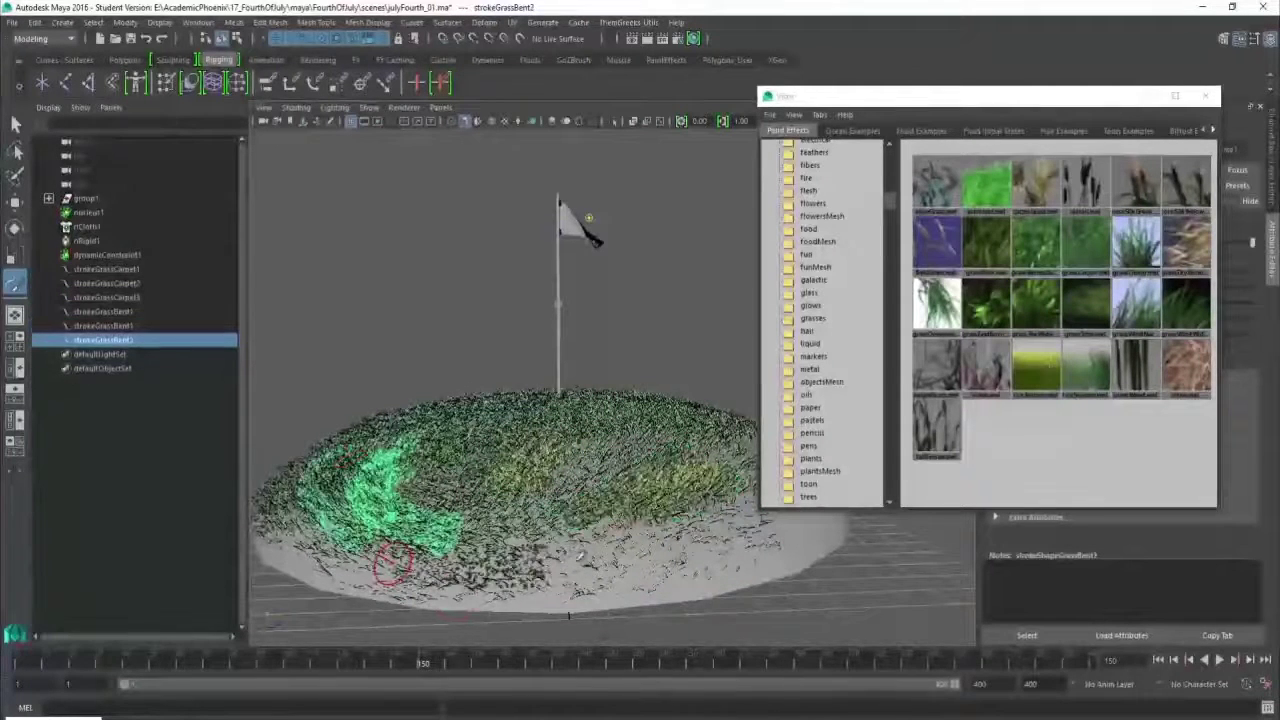
left_click_drag(690, 535, 455, 570)
key("q")
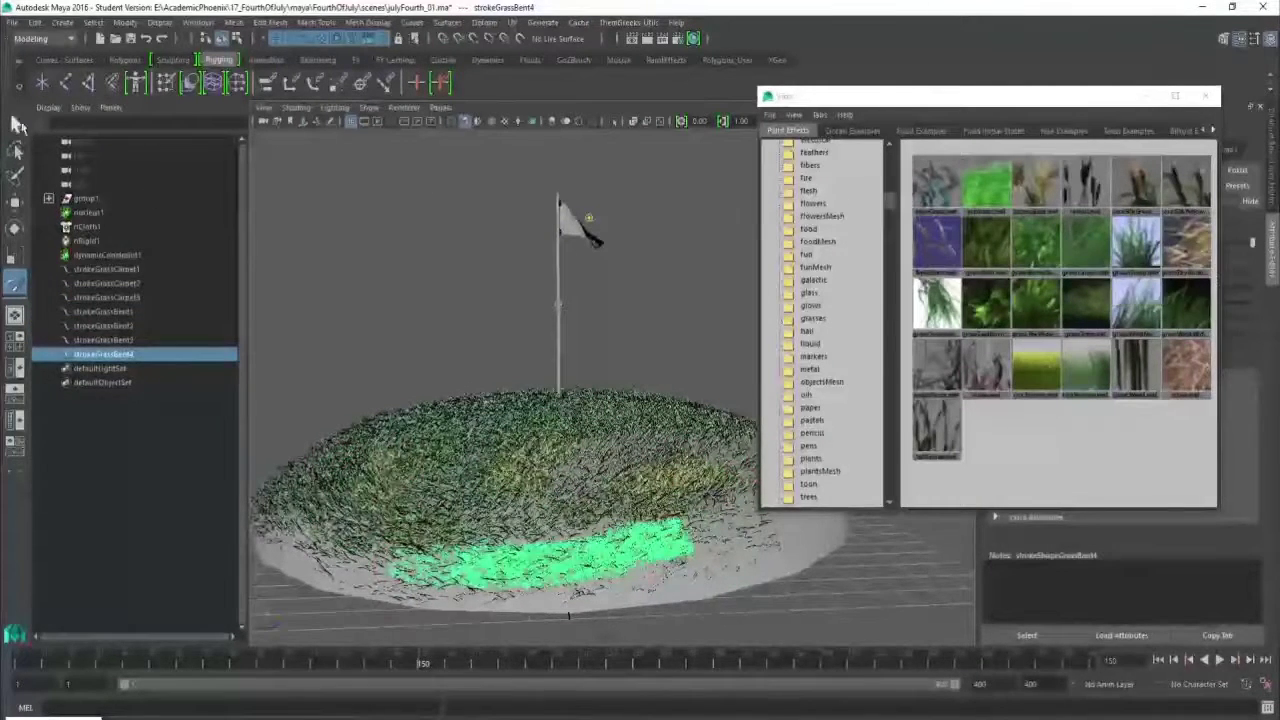
Assign a new Lambert material to the hill mesh and set its color to dark green, minimizing the Visor window
left_click(818, 549)
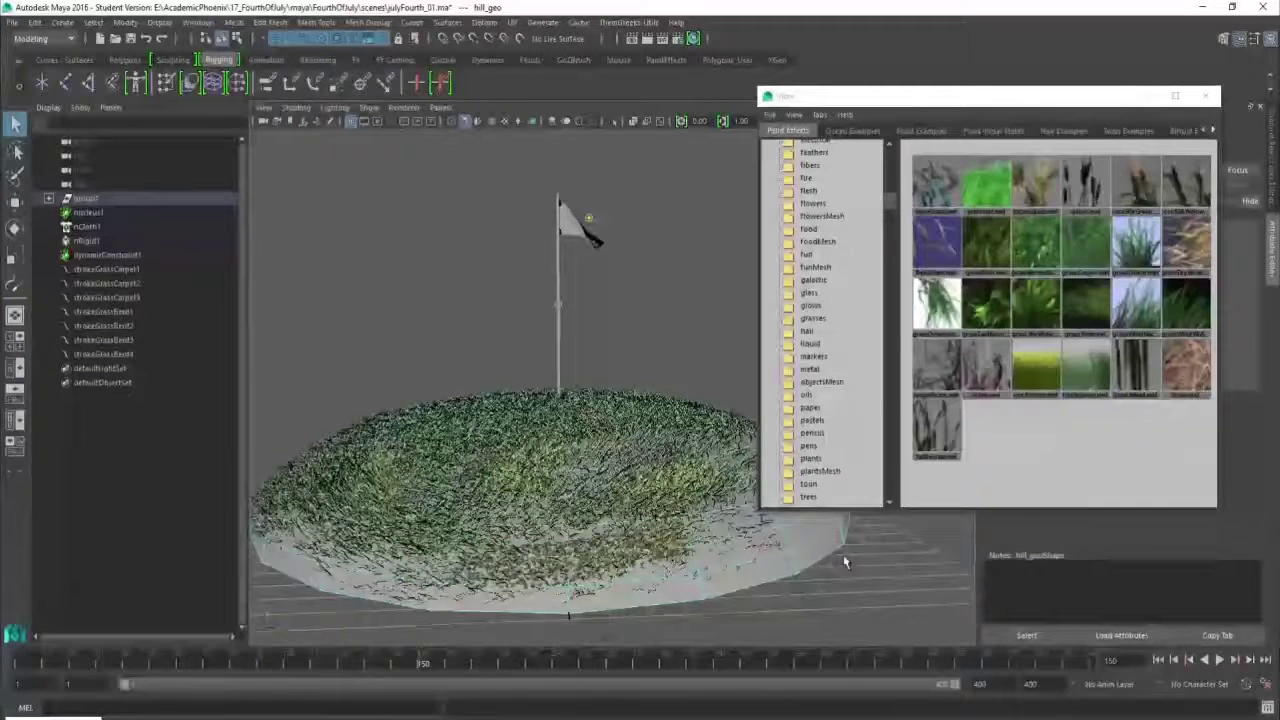
right_click_drag(845, 563, 900, 648)
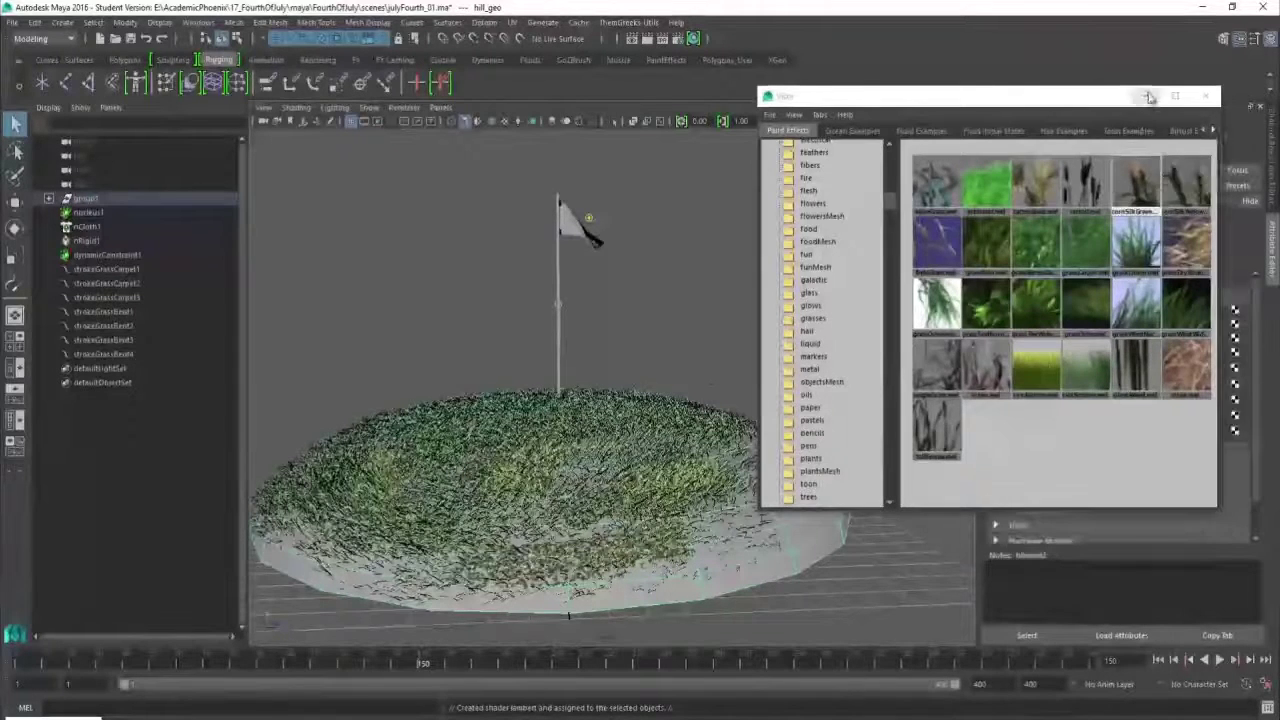
left_click(1149, 96)
left_click(1112, 312)
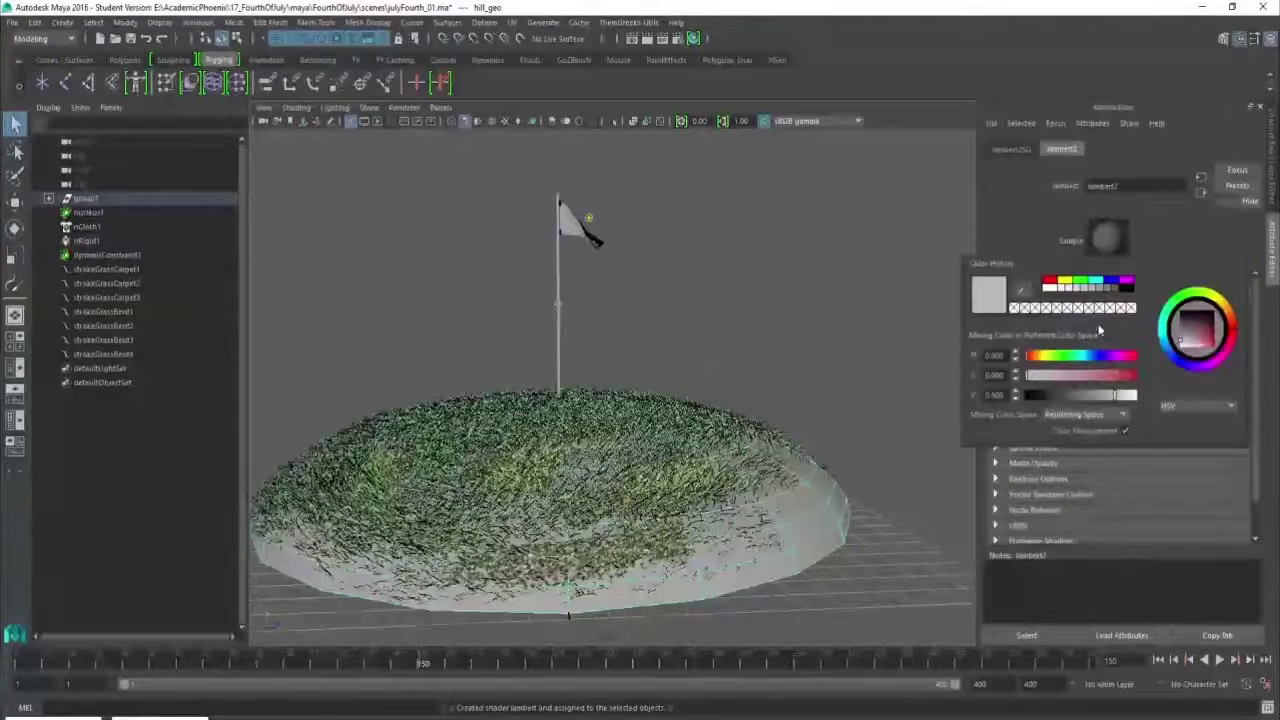
left_click(1181, 297)
left_click_drag(1196, 332, 1210, 325)
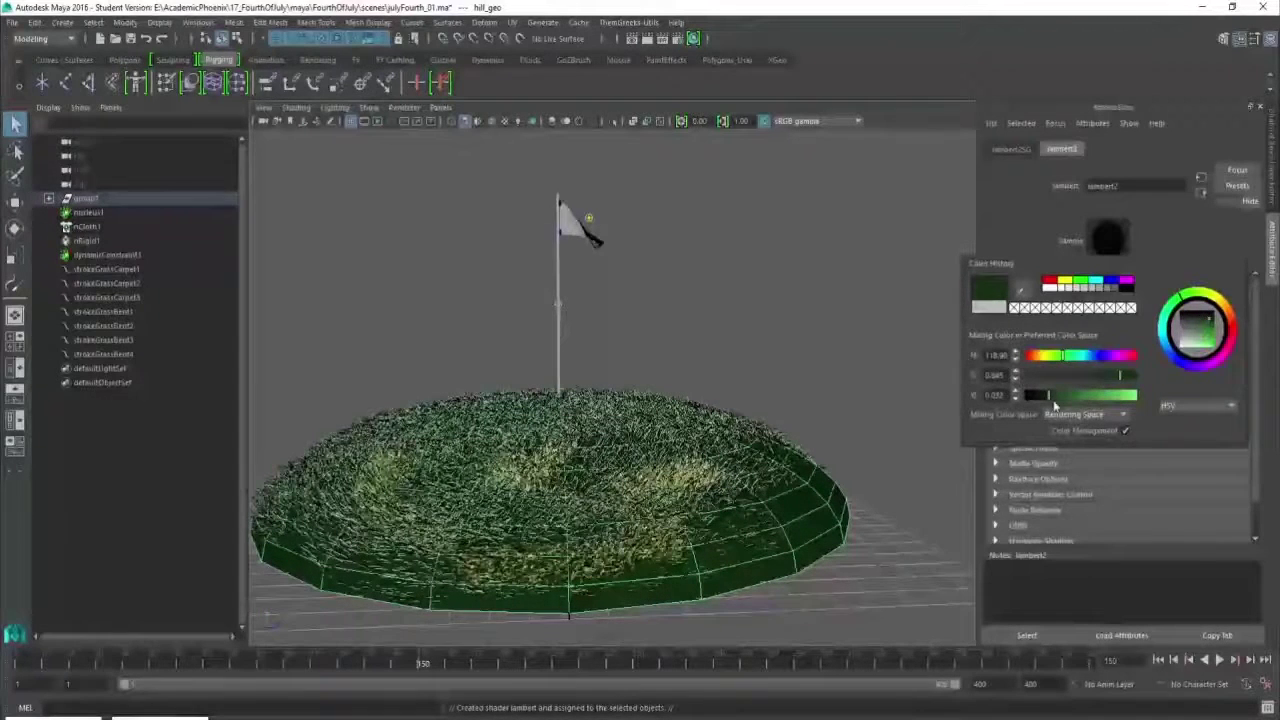
left_click_drag(1117, 377, 1098, 379)
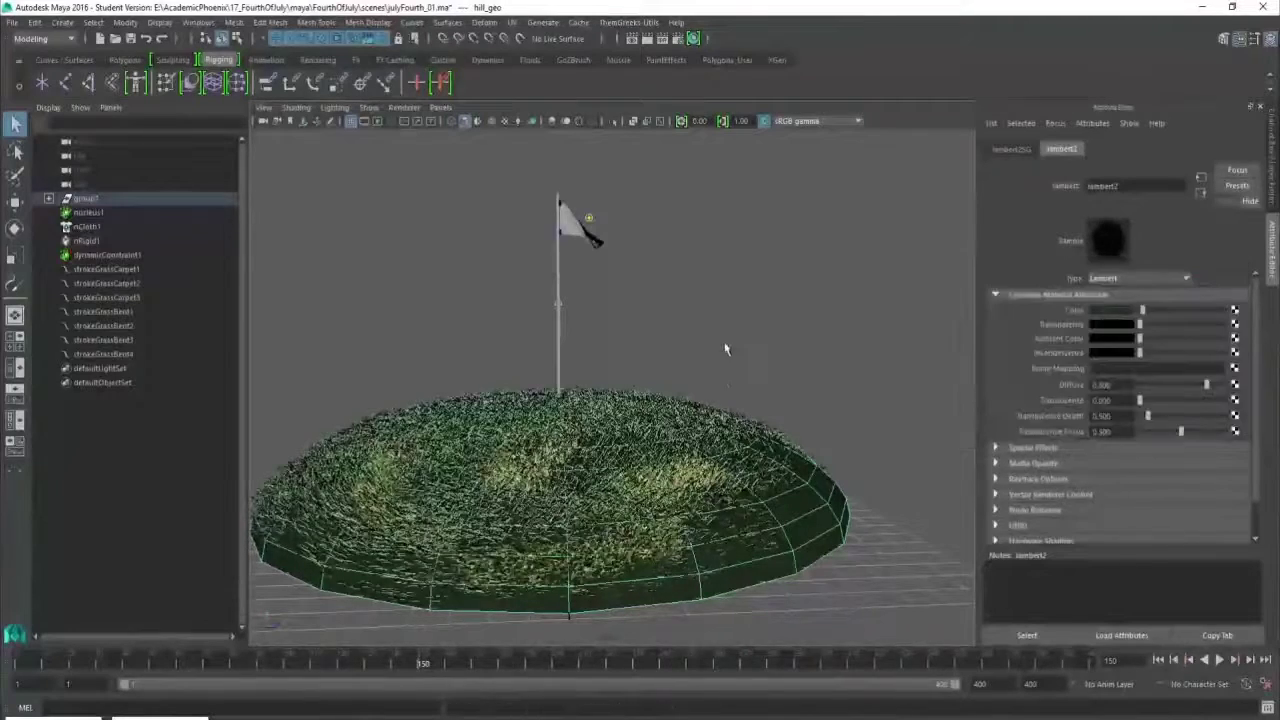
Render a test frame of the flagpole and grassy hill from the perspective camera, and close the render window
left_click(720, 314)
scroll(754, 346, "up", 3)
scroll(785, 355, "down", 3)
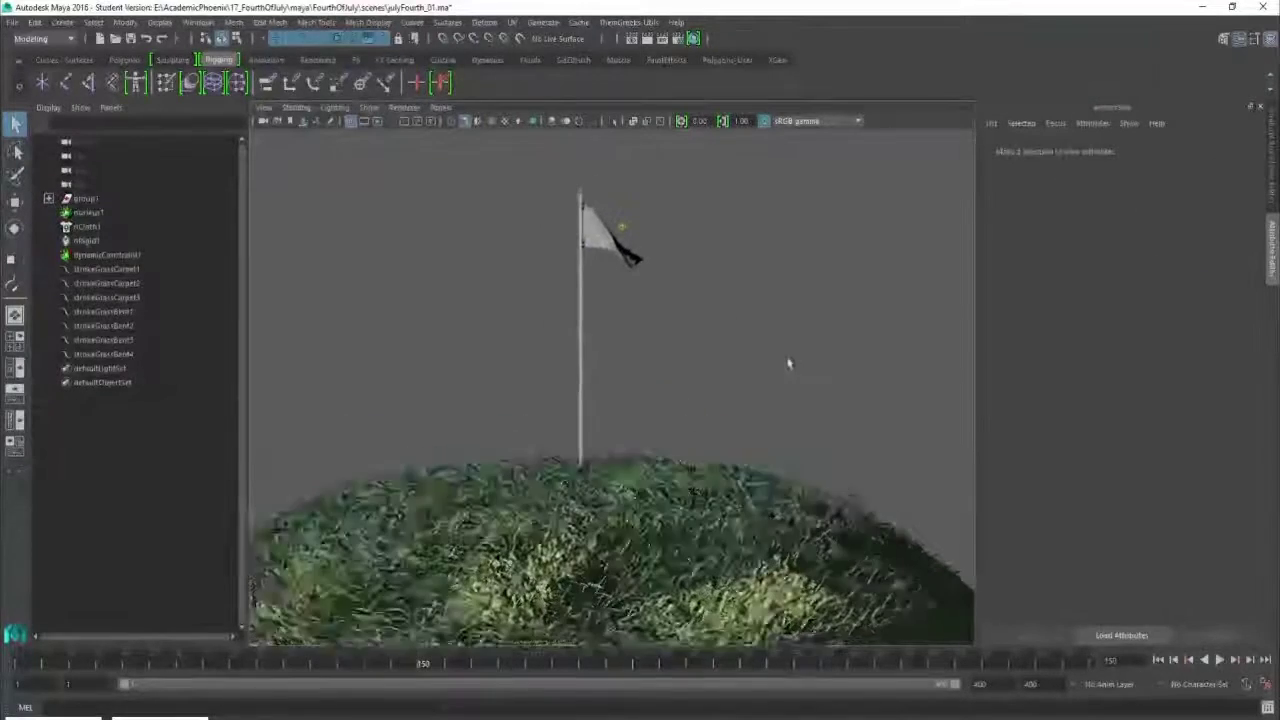
left_click(648, 38)
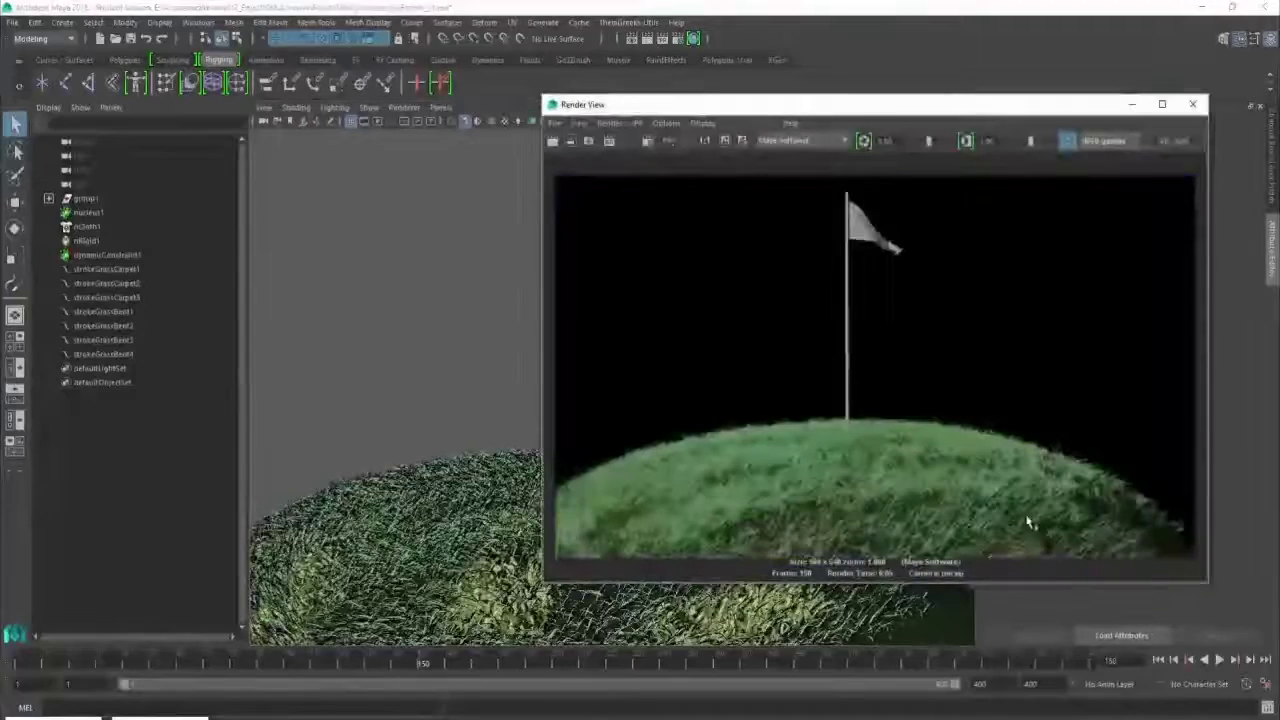
left_click(1192, 104)
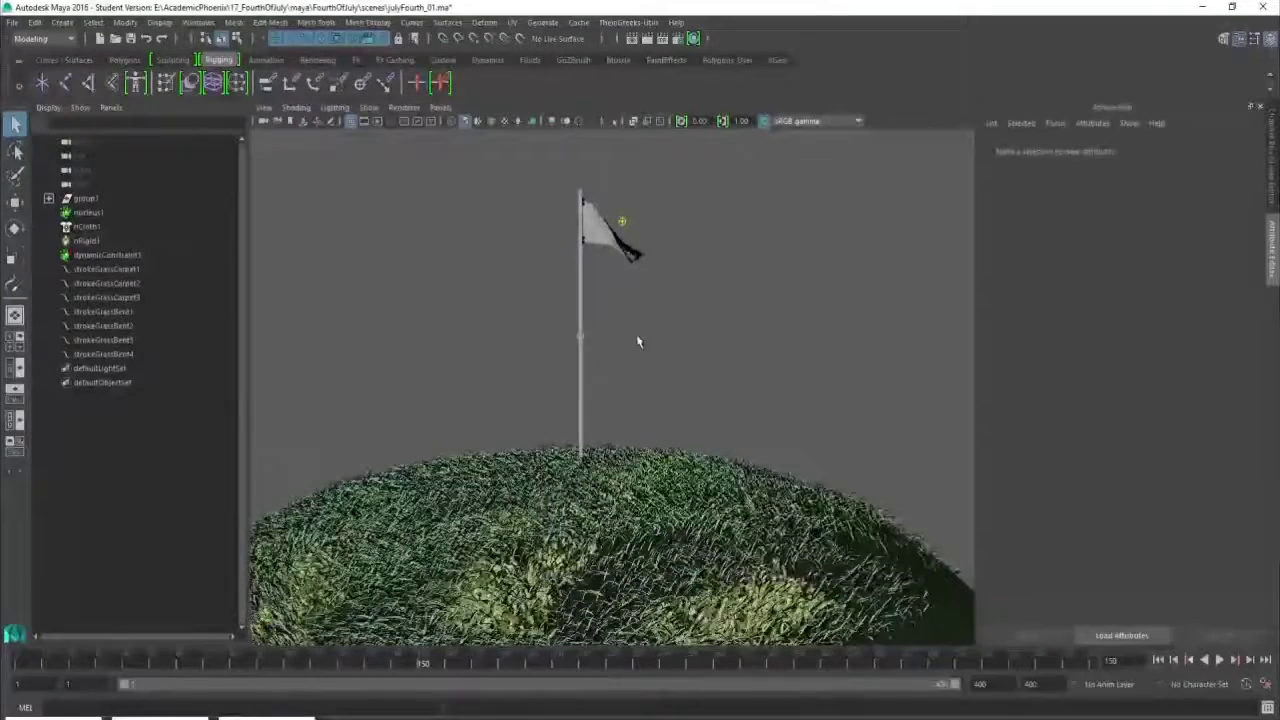
Assign a new Lambert material to the flag mesh and name it Flag_lambert
right_click(594, 230)
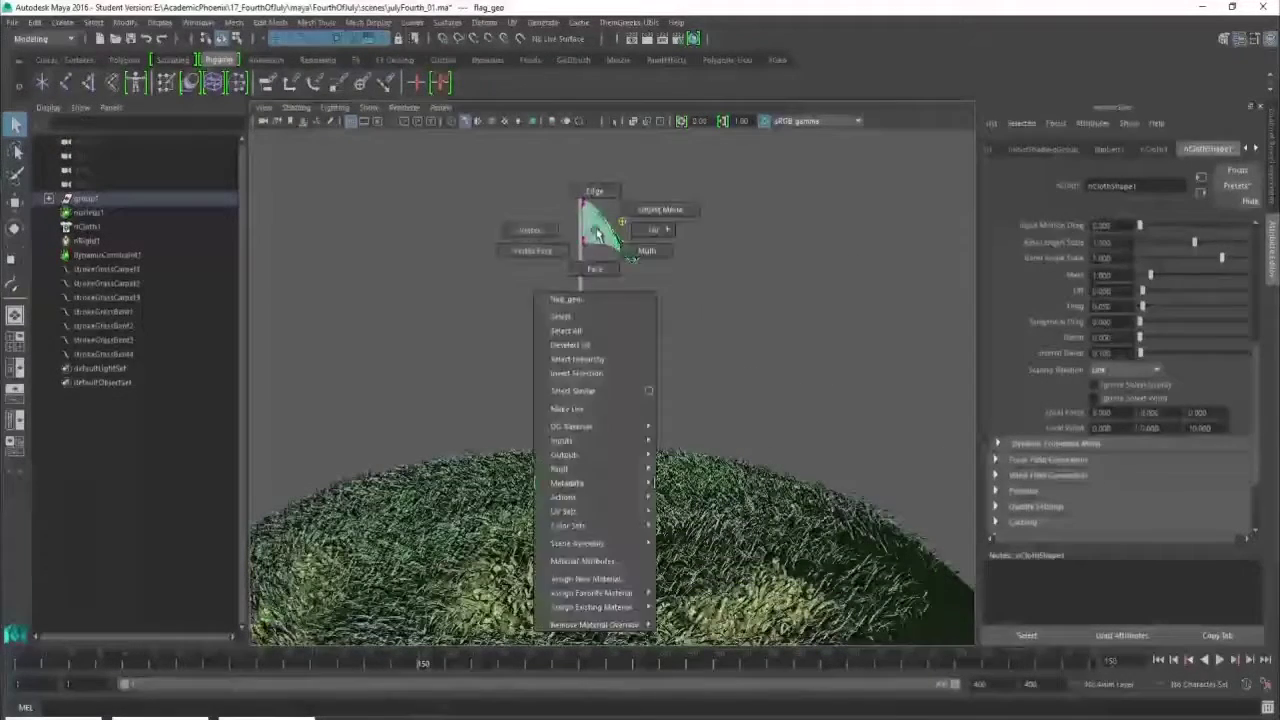
mouse_move(645, 607)
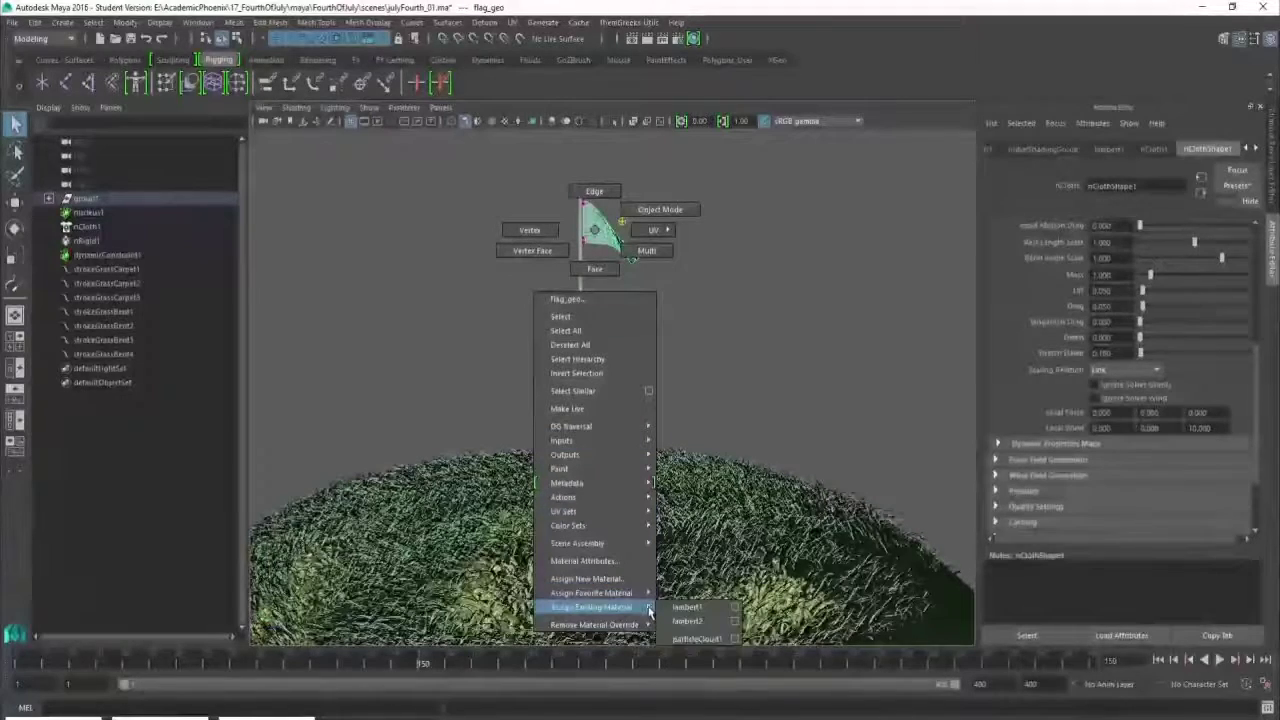
left_click(587, 578)
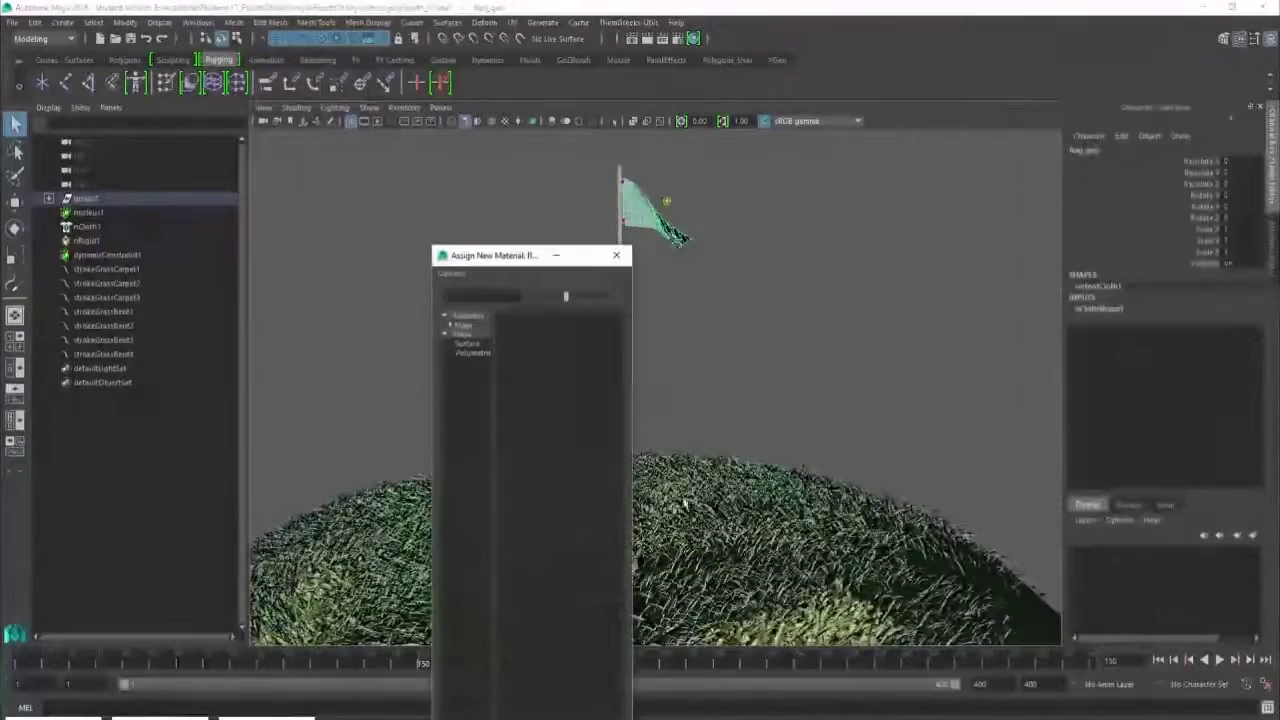
left_click(541, 456)
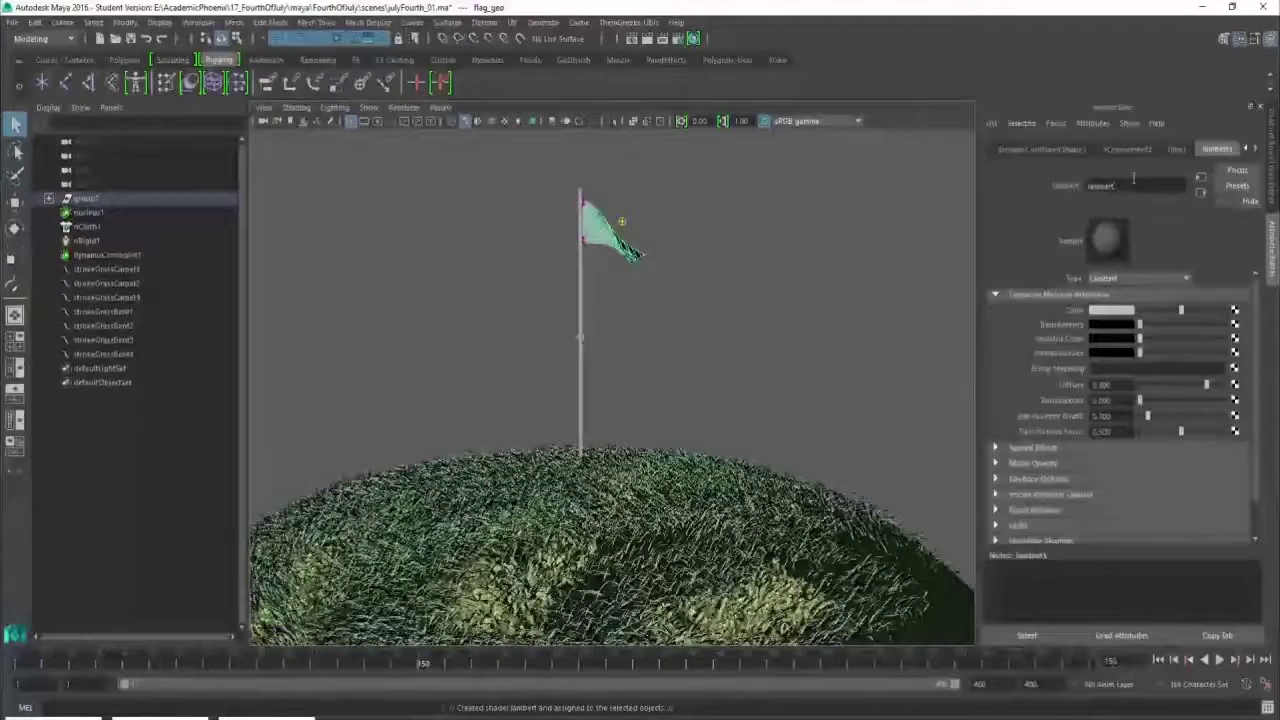
key("Return")
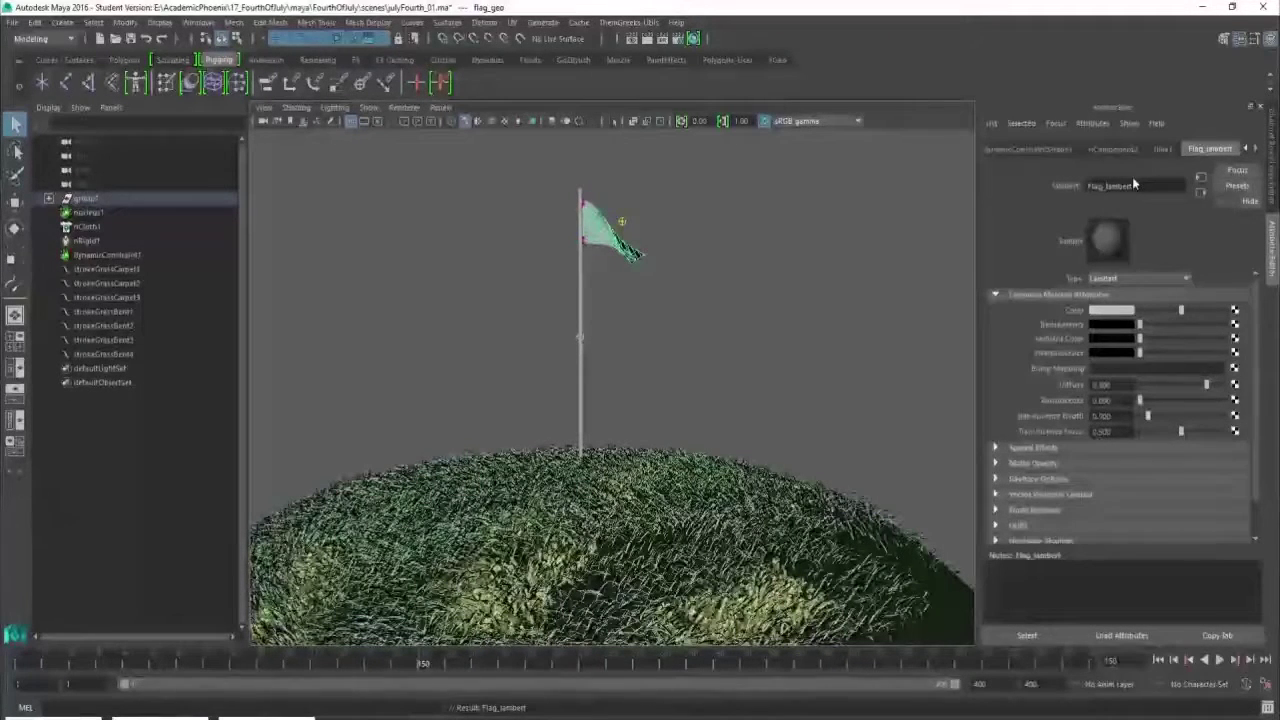
Connect a File texture with the American flag image to the flag material's color and show textures in the viewport
left_click(1234, 311)
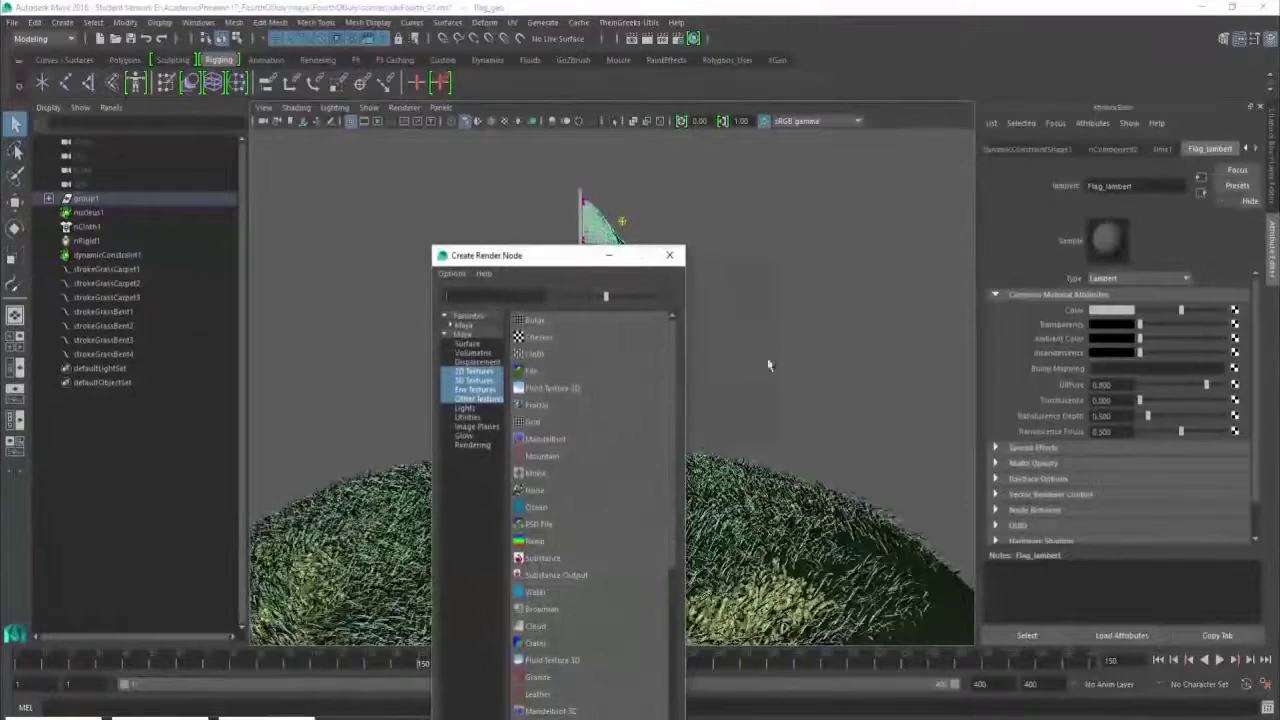
left_click(591, 370)
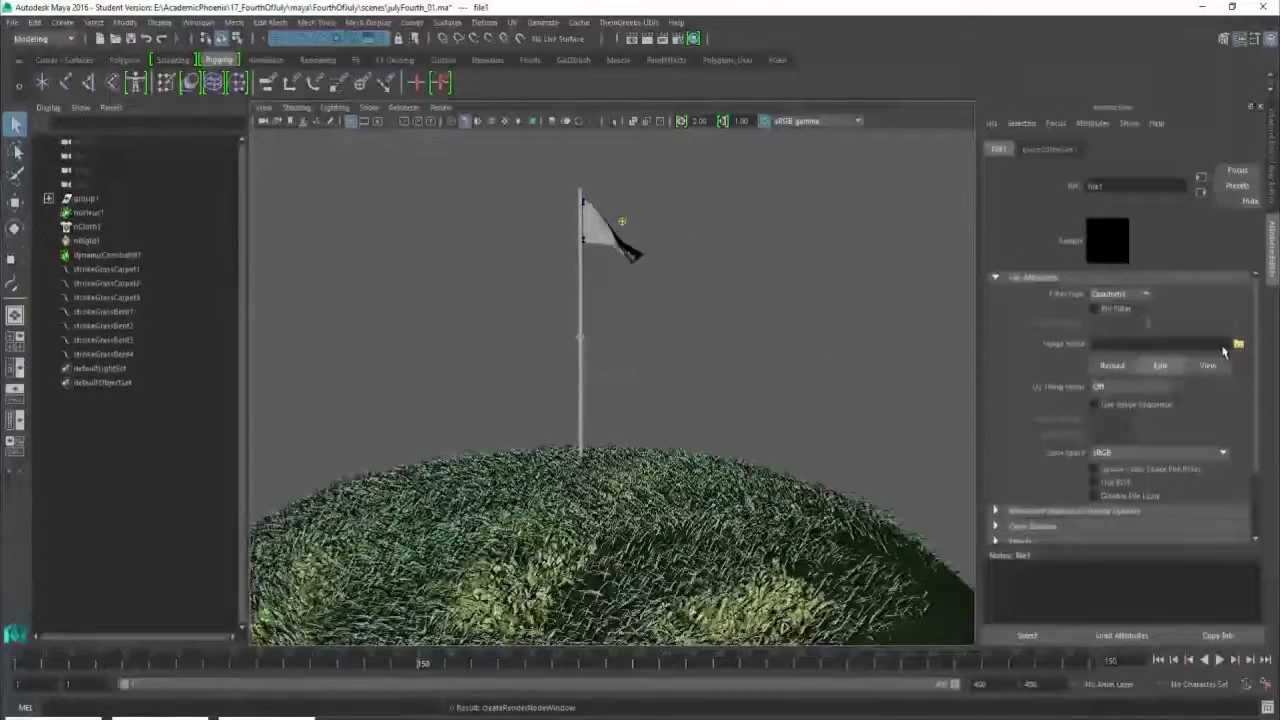
left_click(1237, 345)
left_click(298, 248)
double_click(298, 248)
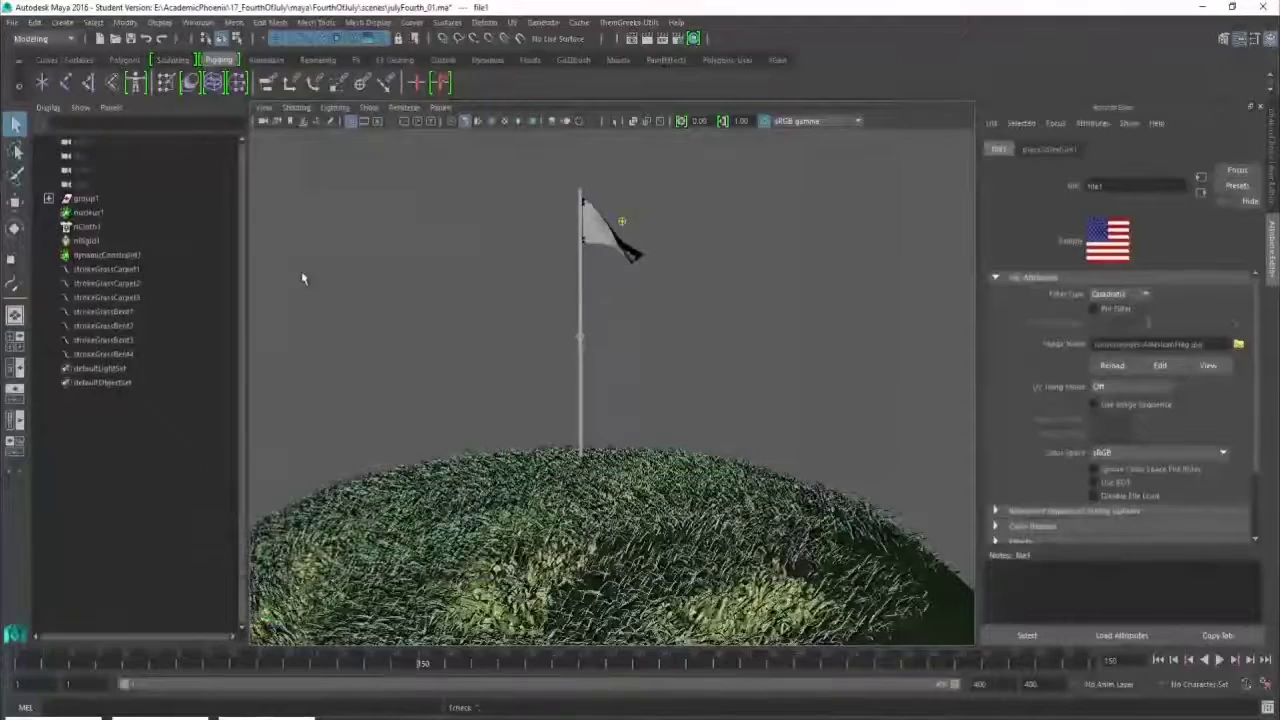
left_click(628, 305)
key("6")
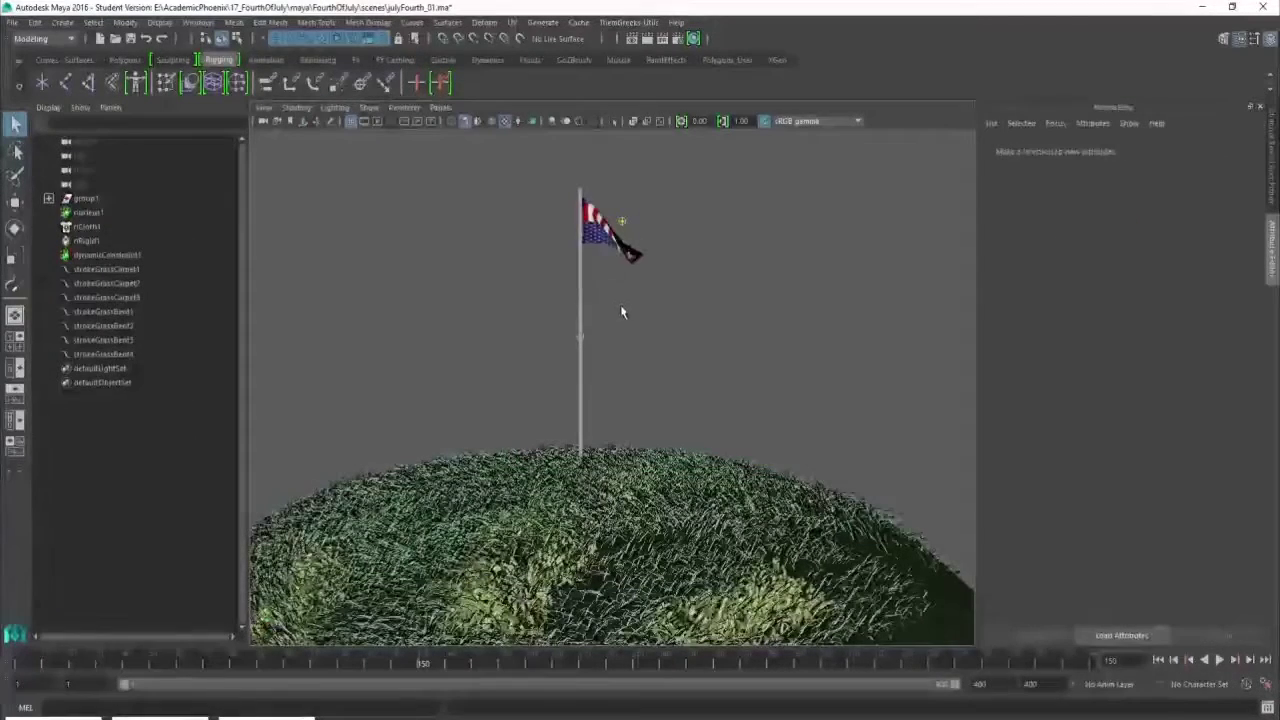
Return to frame 1, open the UV Editor for the flag, and apply planar mapping projected from the X axis
left_click(593, 240)
left_click_drag(593, 241, 609, 300, "alt")
left_click(1158, 660)
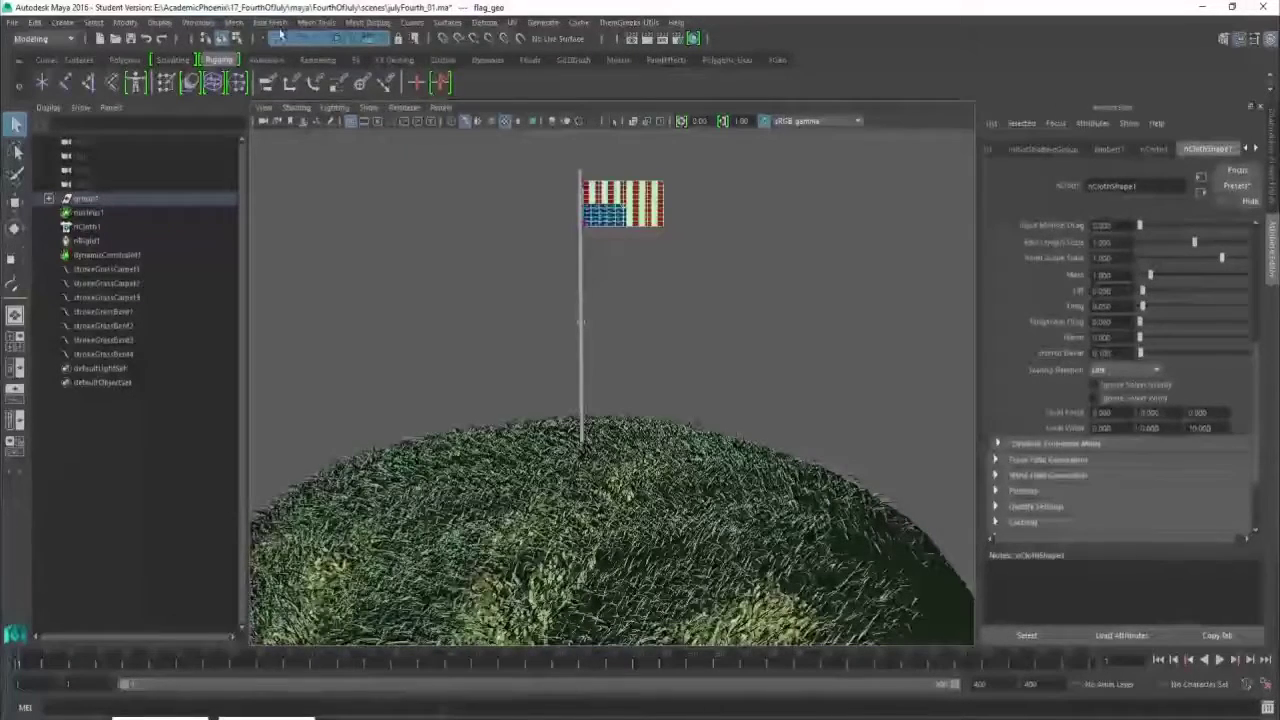
left_click(198, 22)
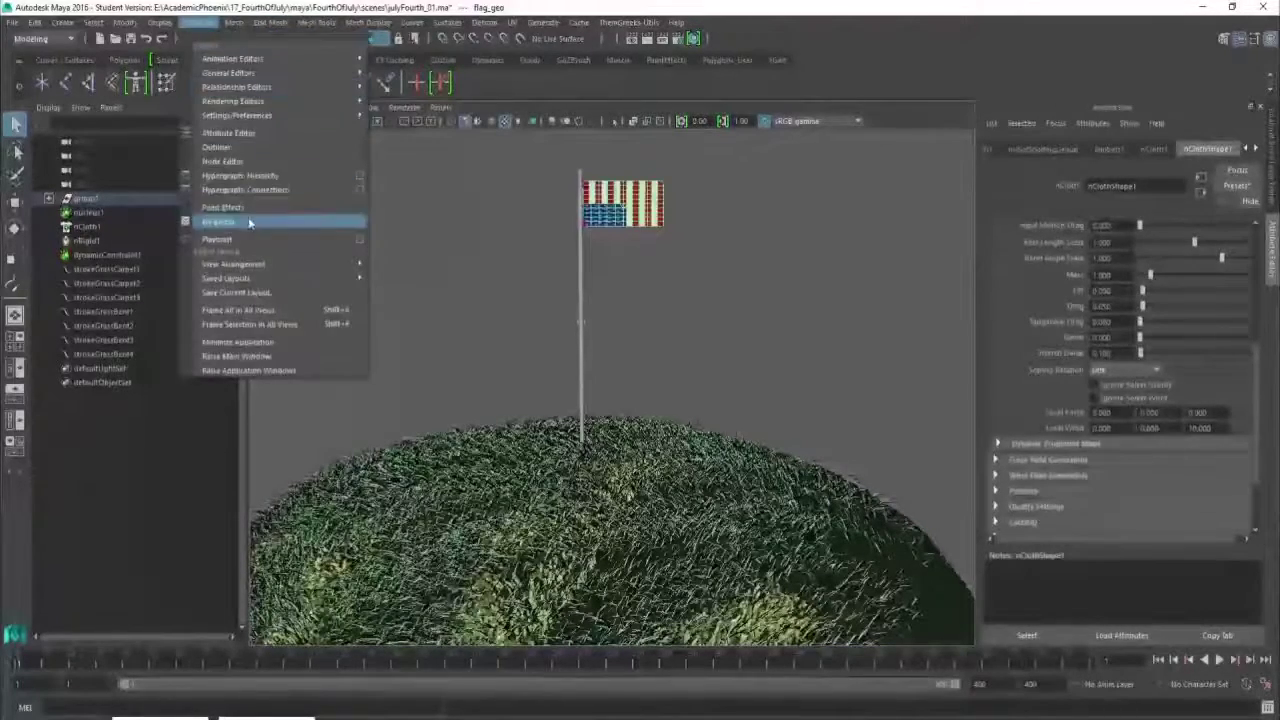
left_click(225, 221)
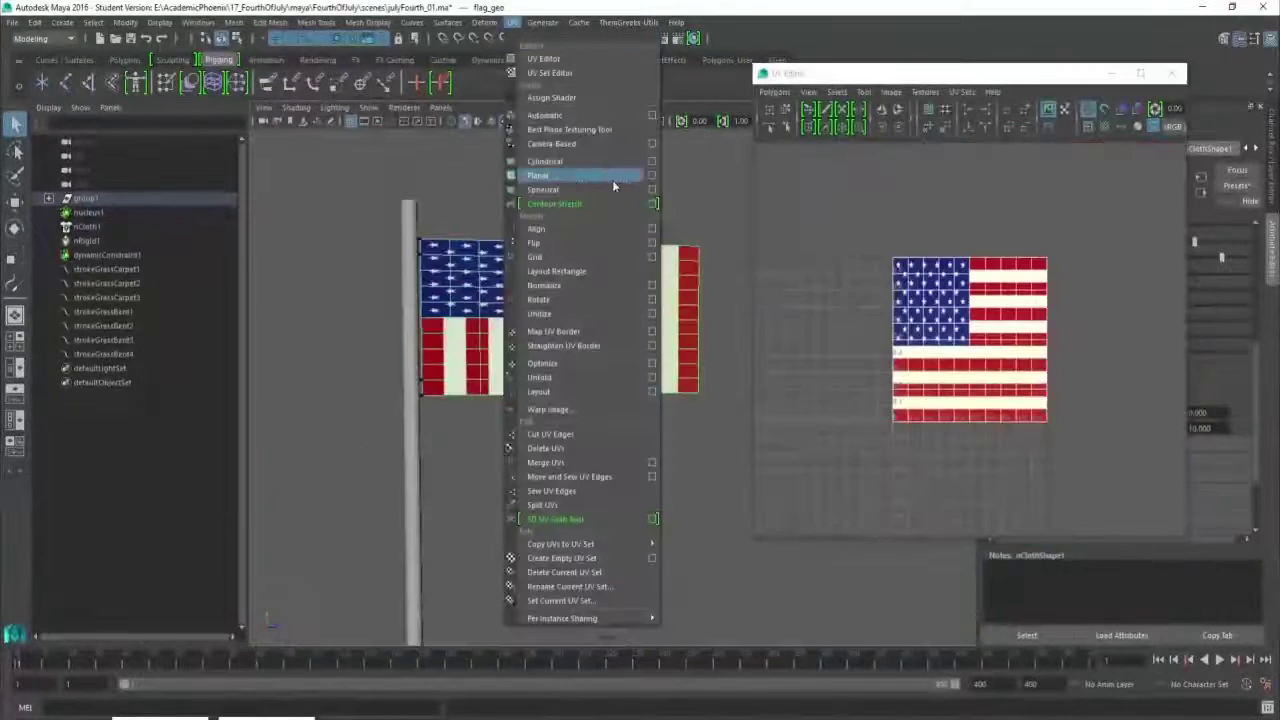
left_click(651, 182)
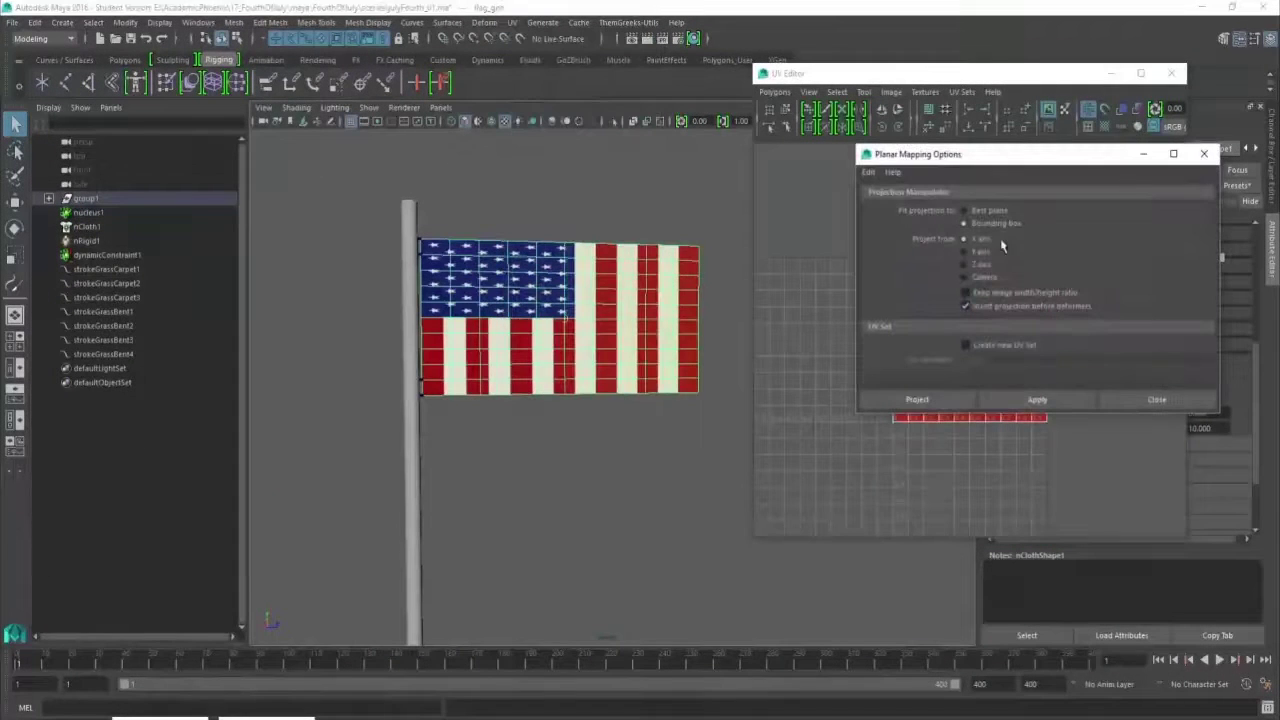
left_click(1037, 399)
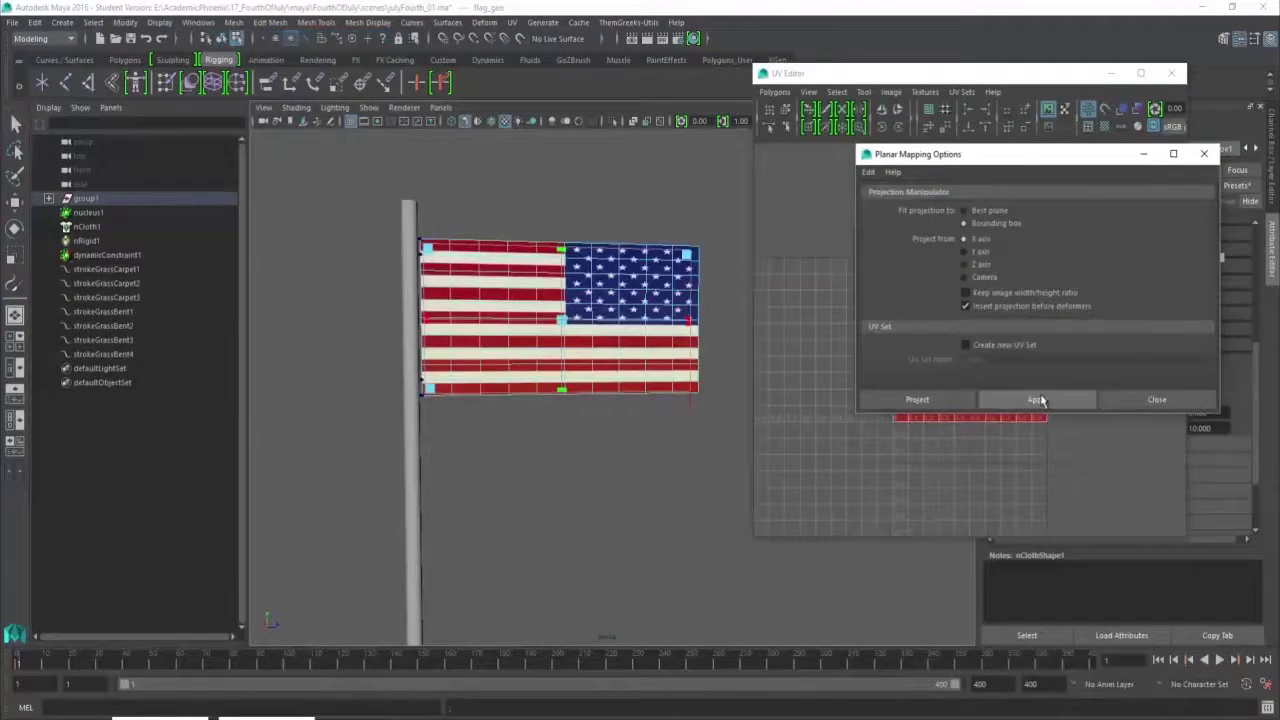
left_click(1204, 154)
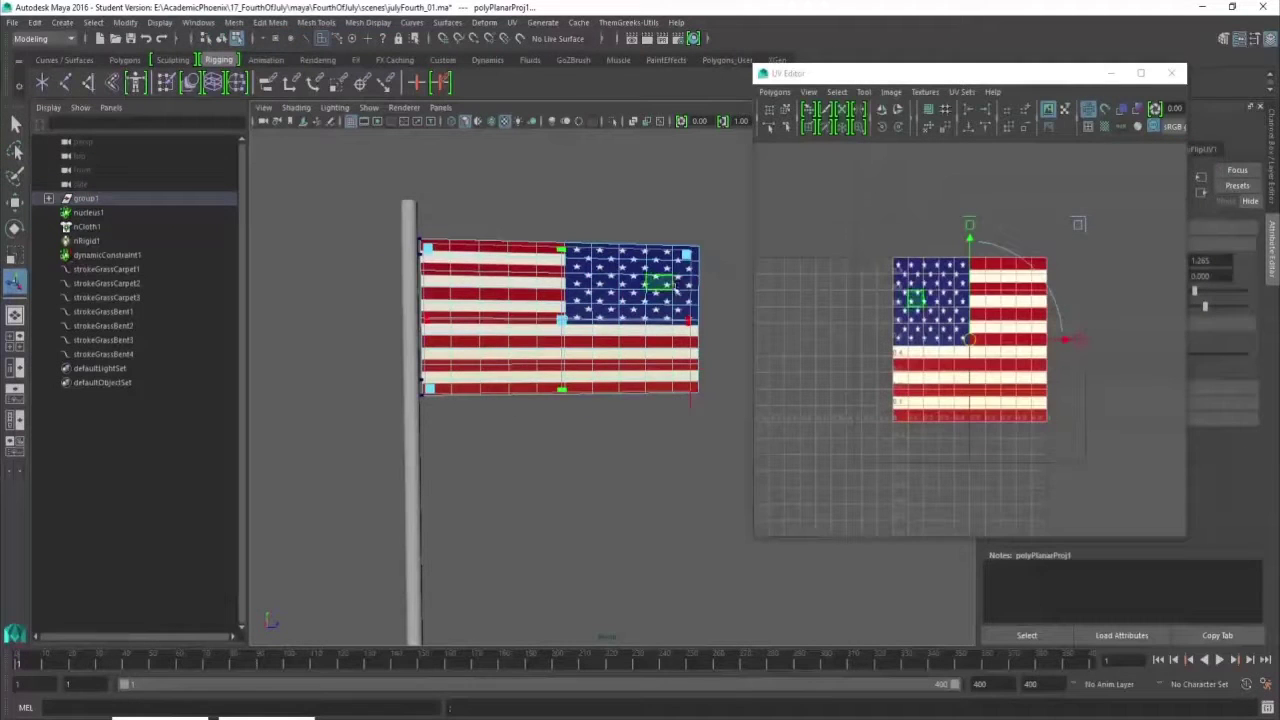
Flip all the flag's UVs horizontally so the stars sit beside the pole, and close the UV Editor
right_click_drag(668, 289, 736, 267)
left_click(649, 314)
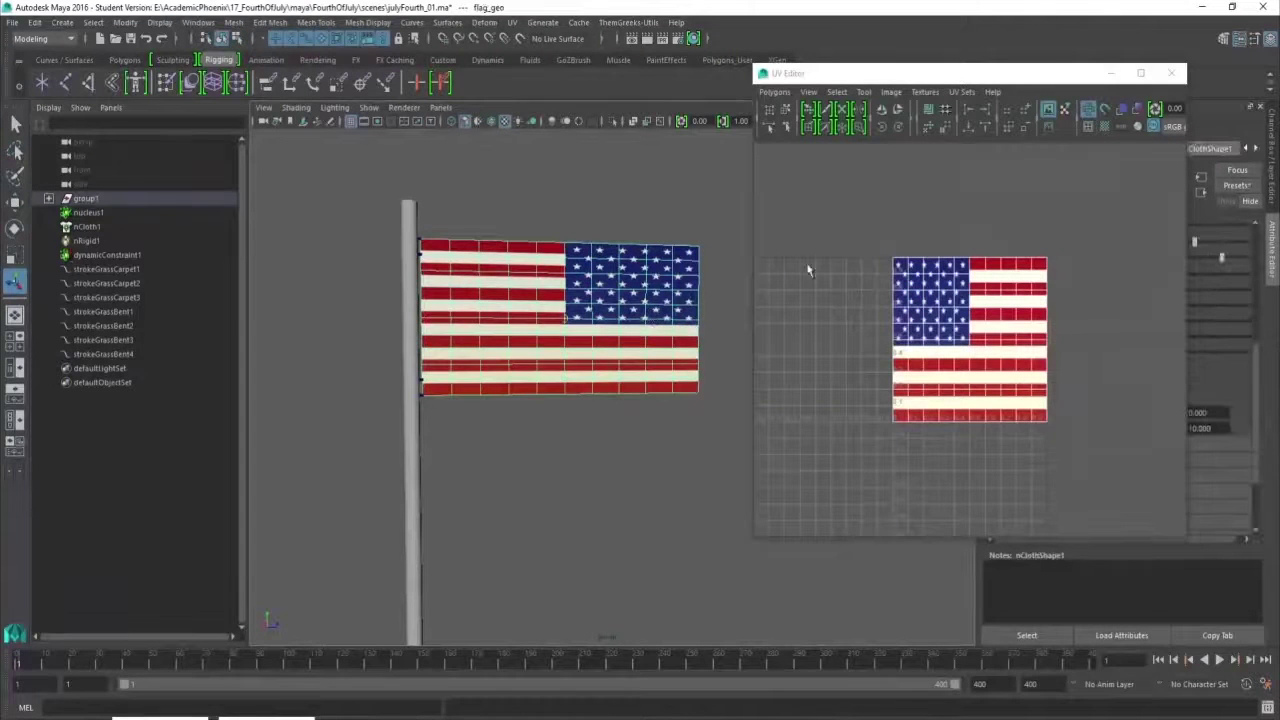
right_click_drag(985, 284, 872, 232)
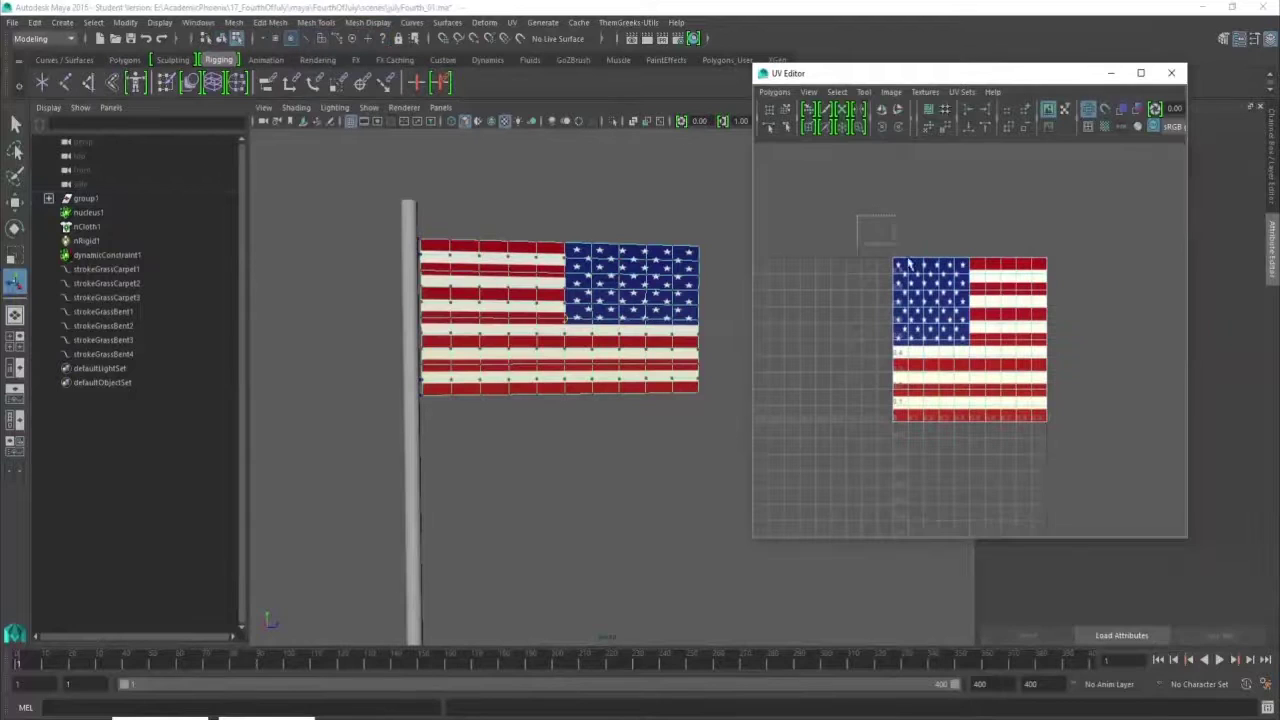
left_click(881, 111)
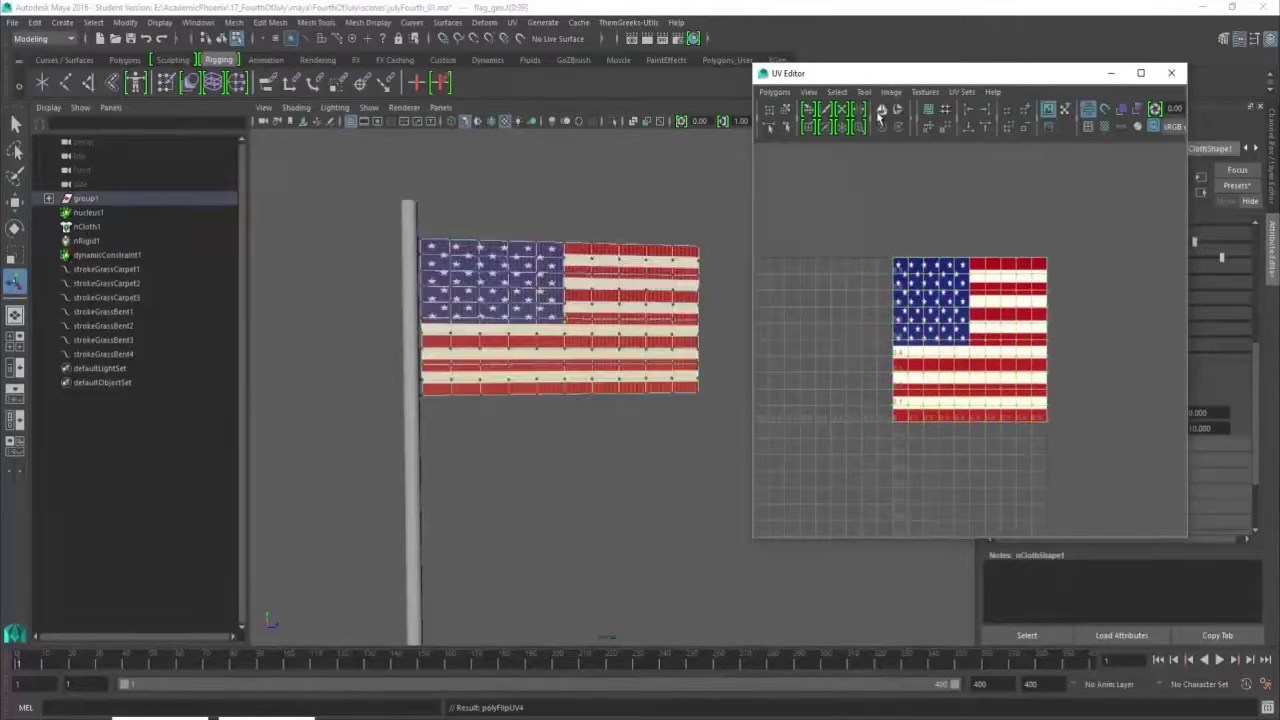
right_click_drag(652, 262, 694, 236)
left_click(694, 234)
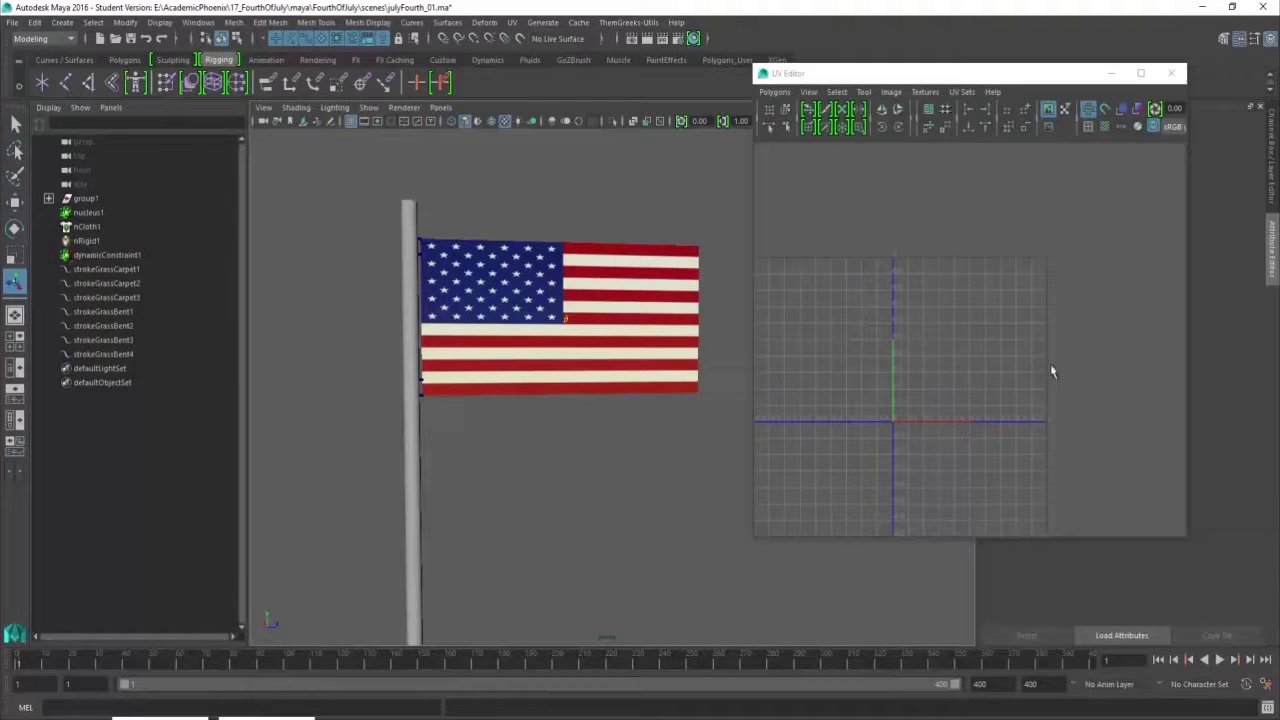
left_click(1171, 76)
Switch to the FX menu set and add a Fireworks effect to the scene
scroll(766, 306, "down", 6)
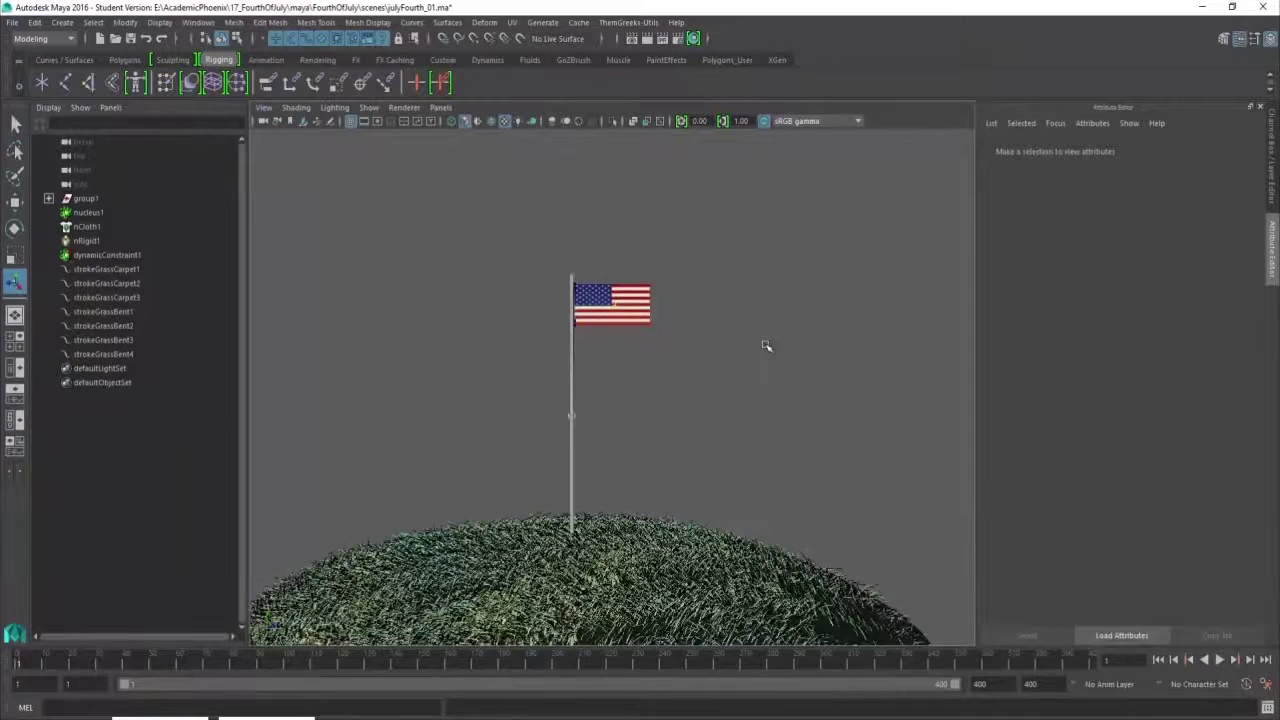
middle_click_drag(499, 264, 506, 212, "alt")
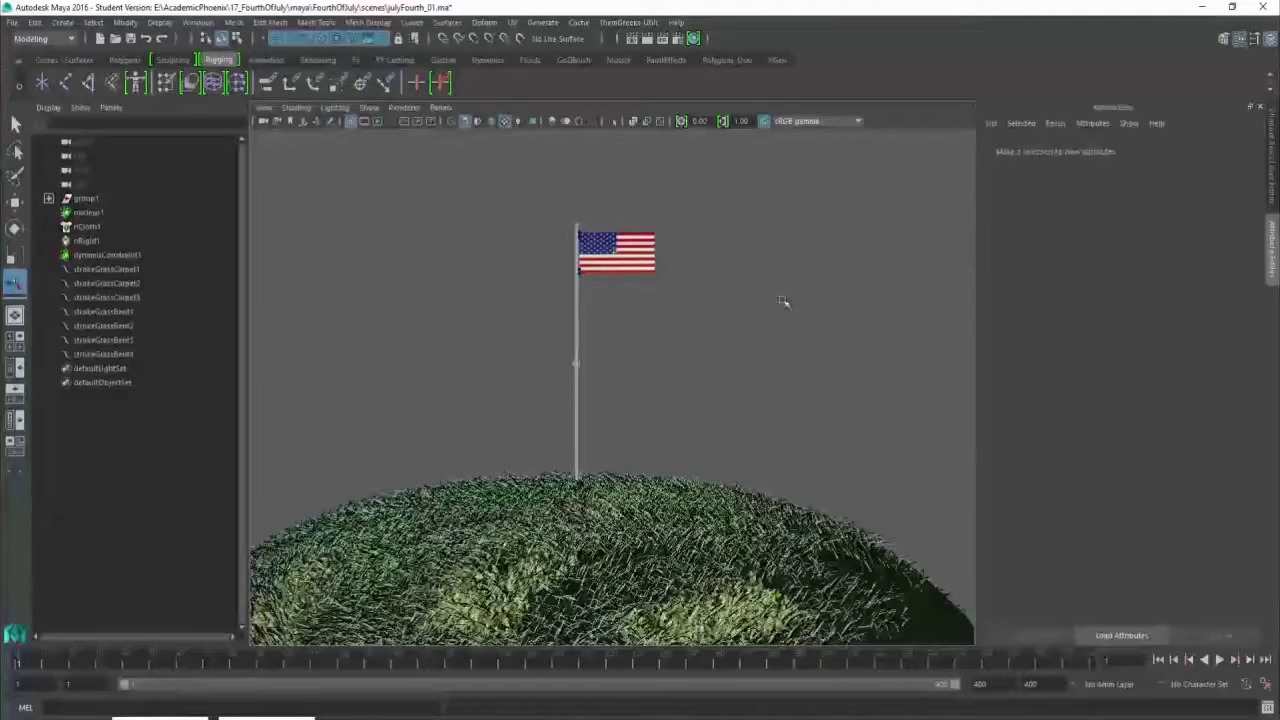
left_click_drag(526, 280, 660, 331, "alt")
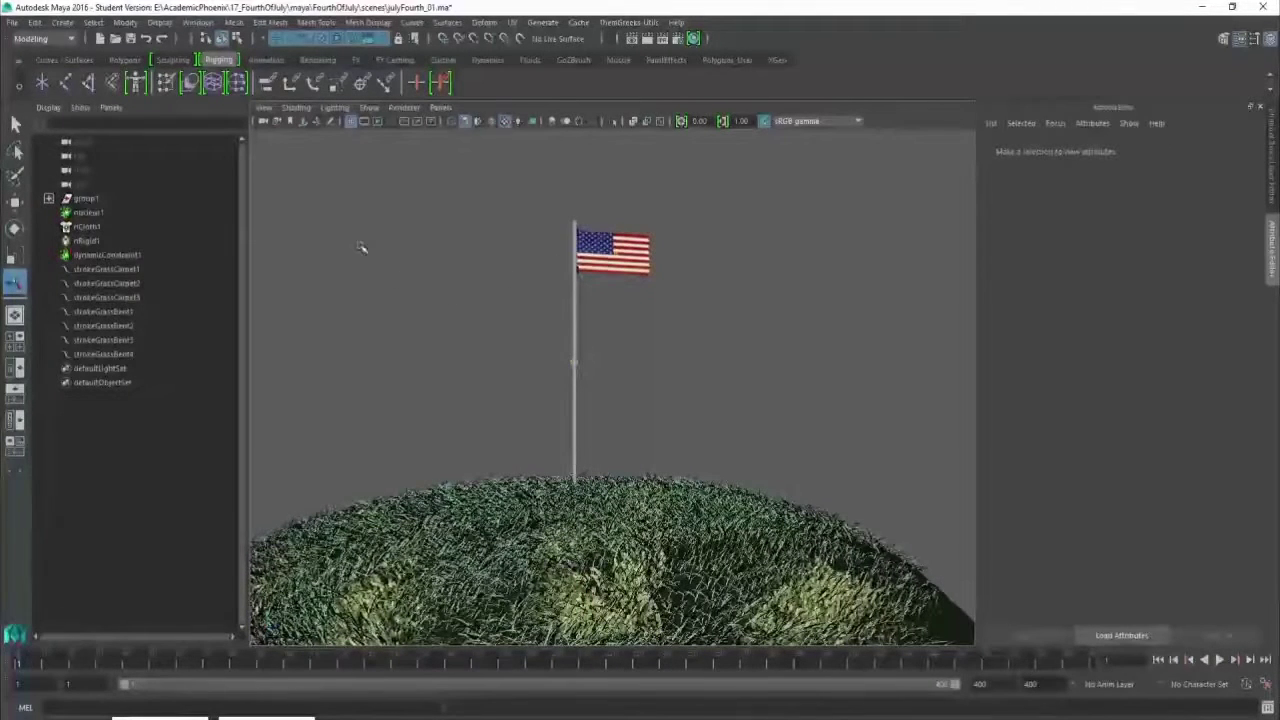
left_click(45, 38)
left_click(62, 100)
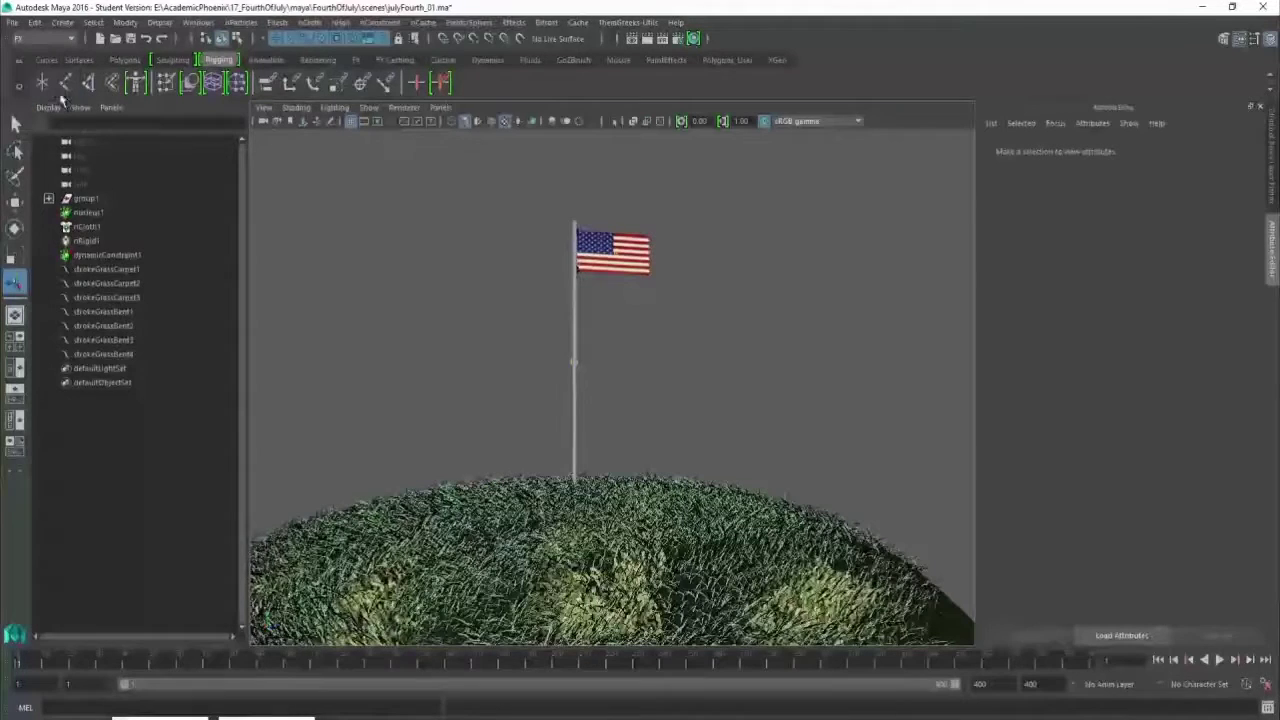
left_click(513, 22)
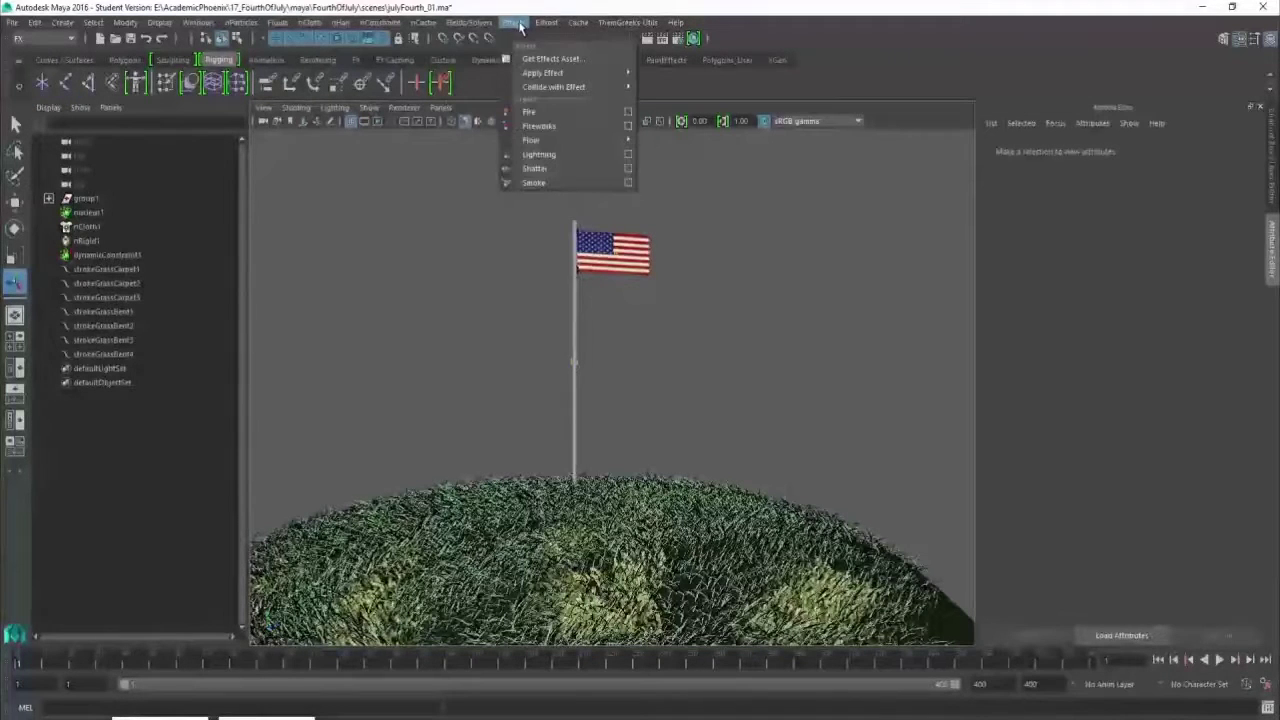
left_click(560, 126)
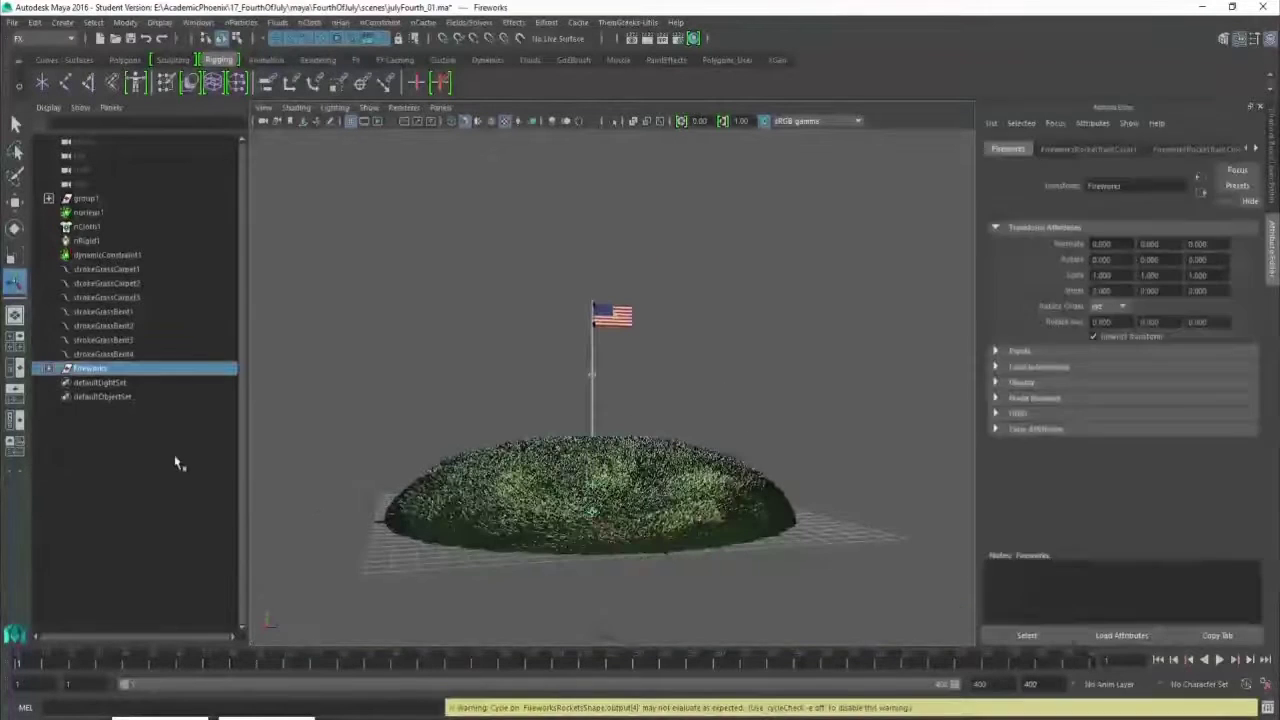
Play the simulation with the whole hill and sky in view and stop it at frame 93 amid the bursts
left_click_drag(738, 500, 711, 541, "alt")
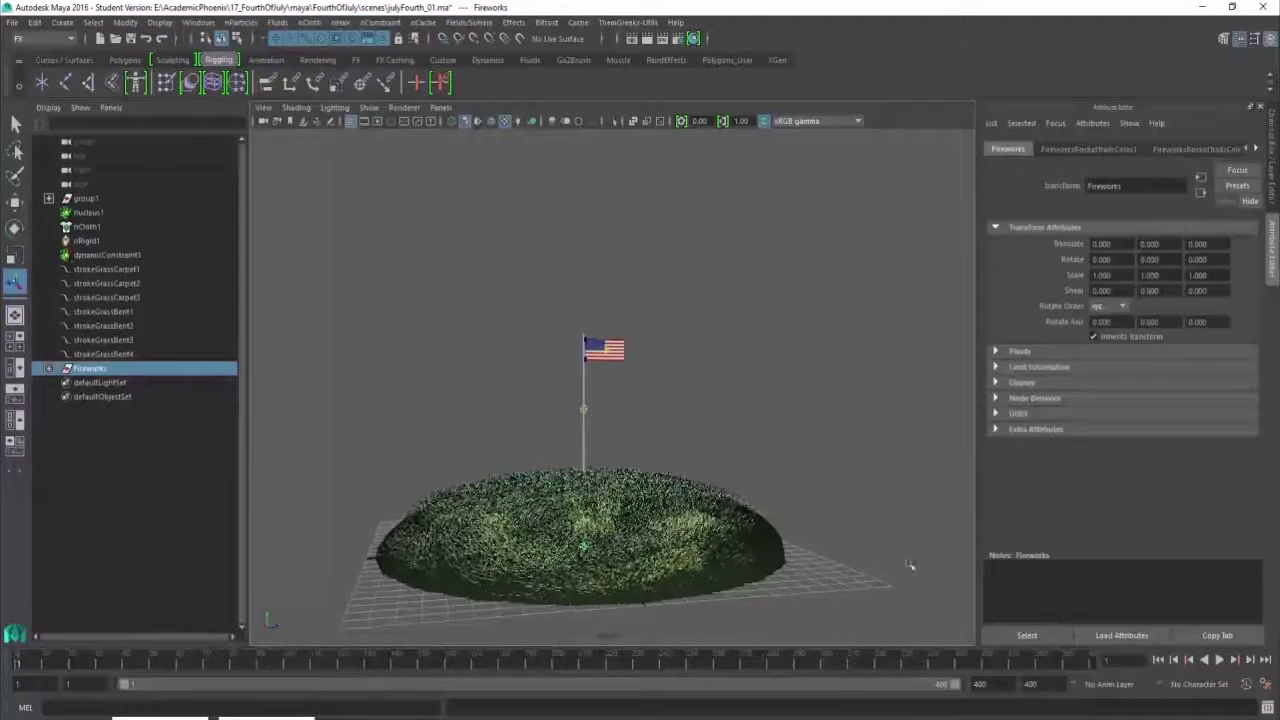
left_click(1219, 661)
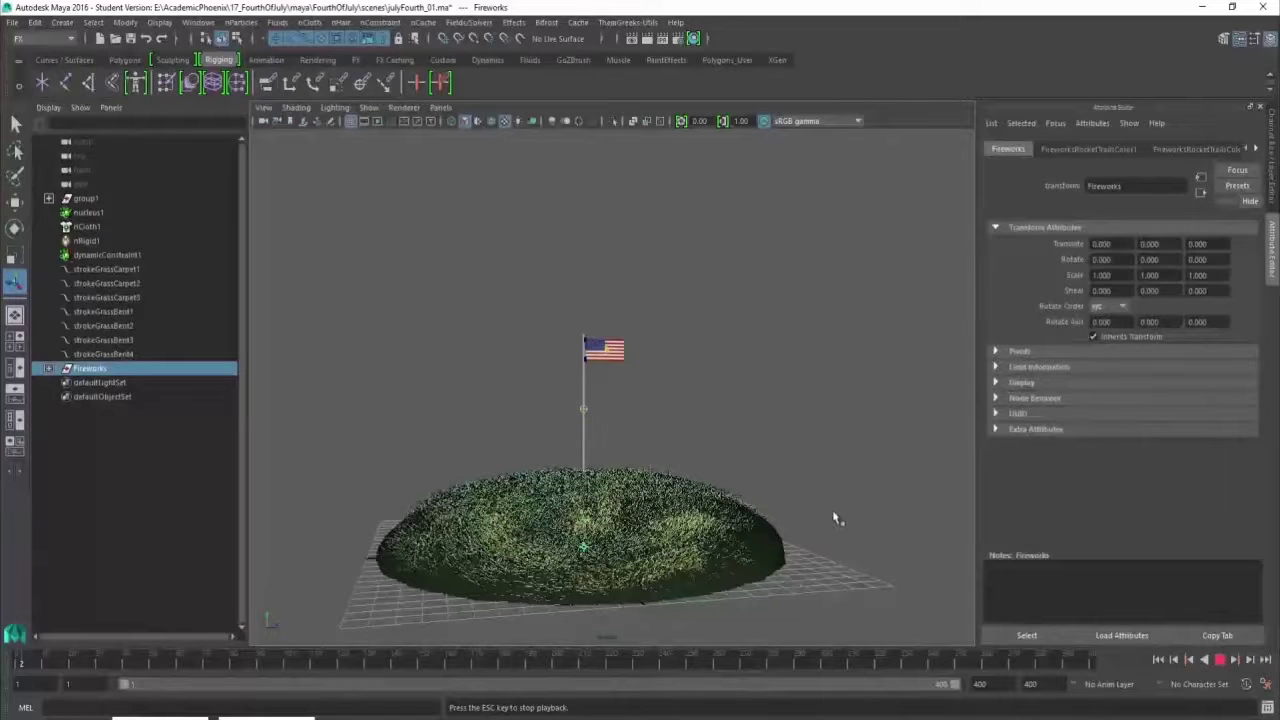
right_click_drag(894, 411, 746, 374, "alt")
left_click_drag(746, 374, 740, 380, "alt")
right_click_drag(740, 380, 842, 441, "alt")
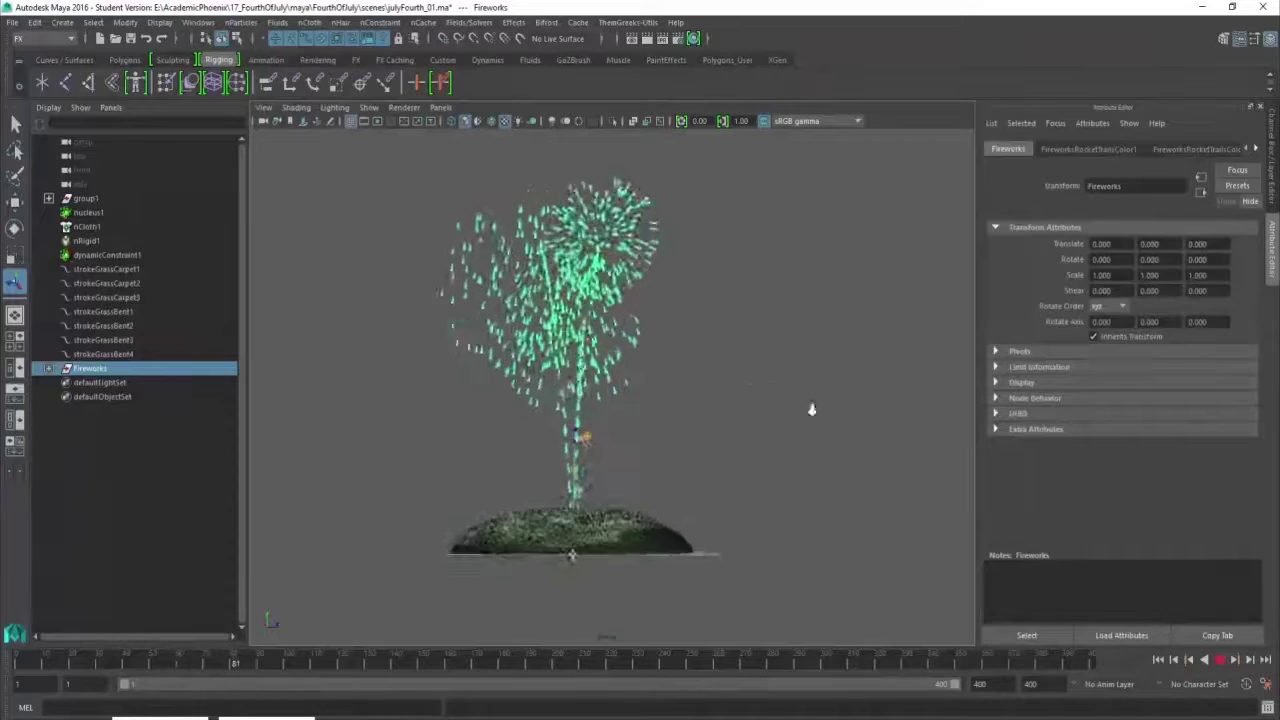
left_click(1220, 661)
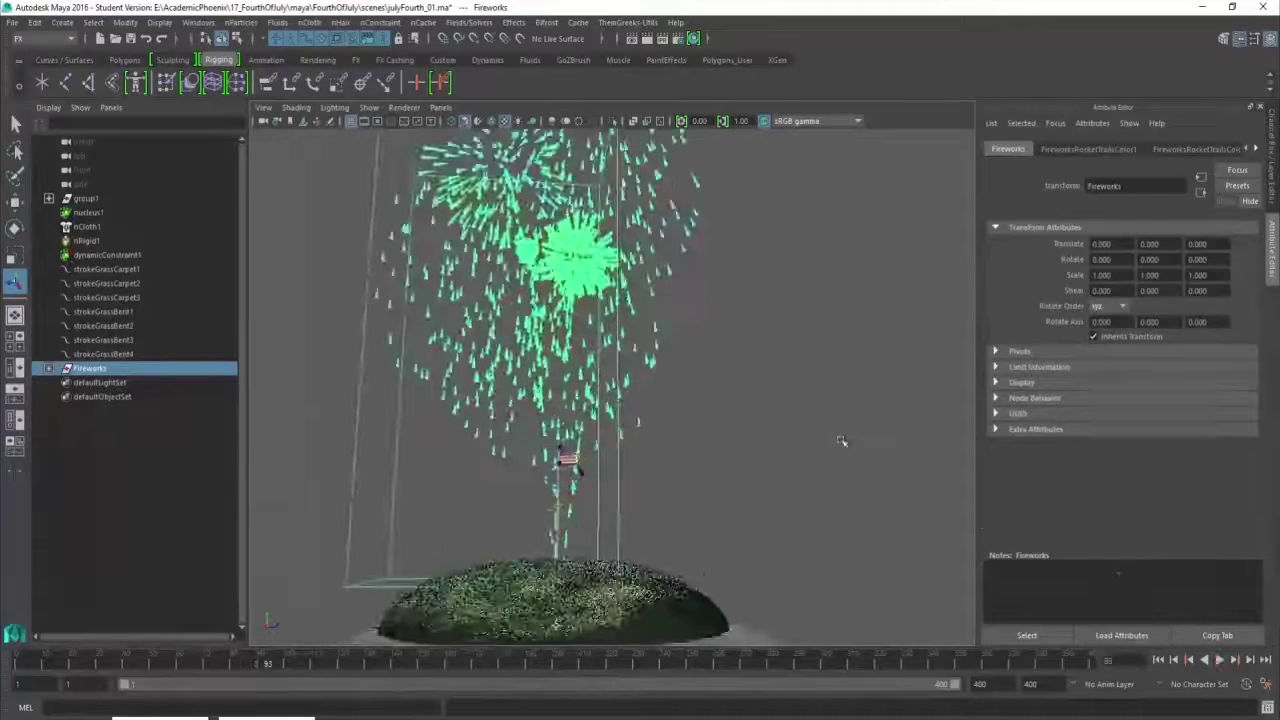
Deselect the fireworks, render frame 93 to preview their colors and glow, and minimize the render window
left_click(846, 440)
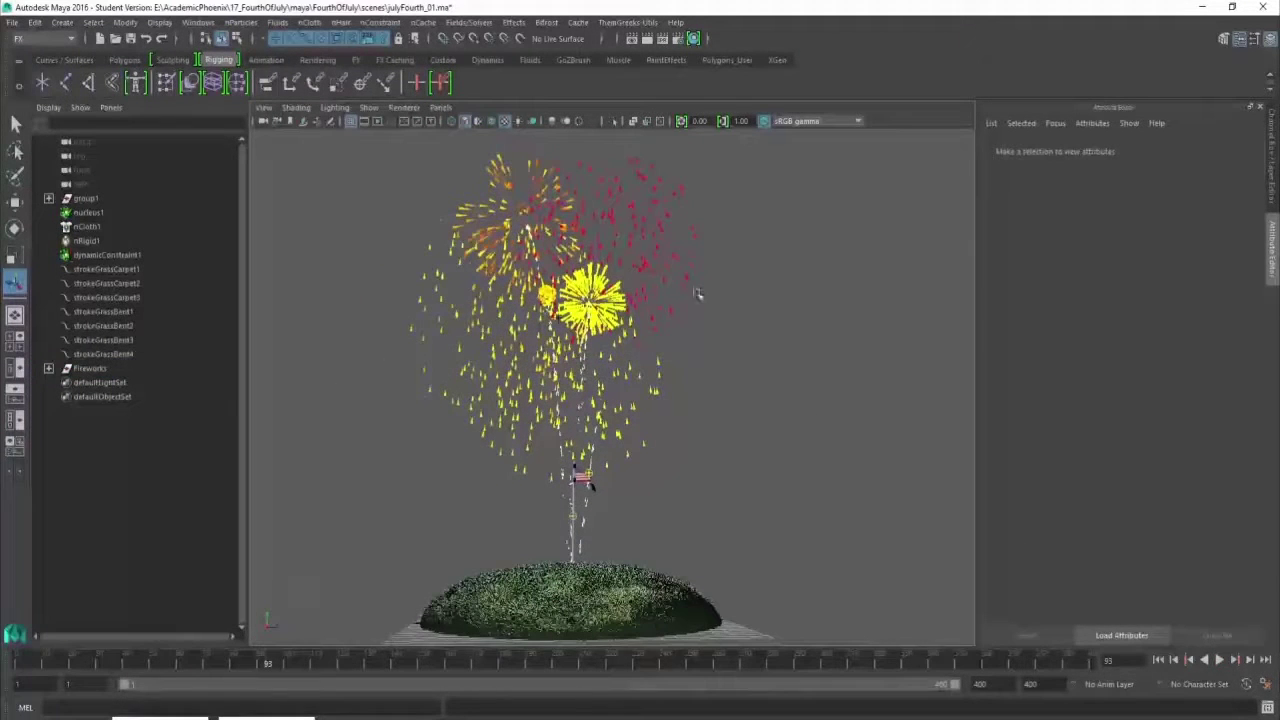
left_click(646, 39)
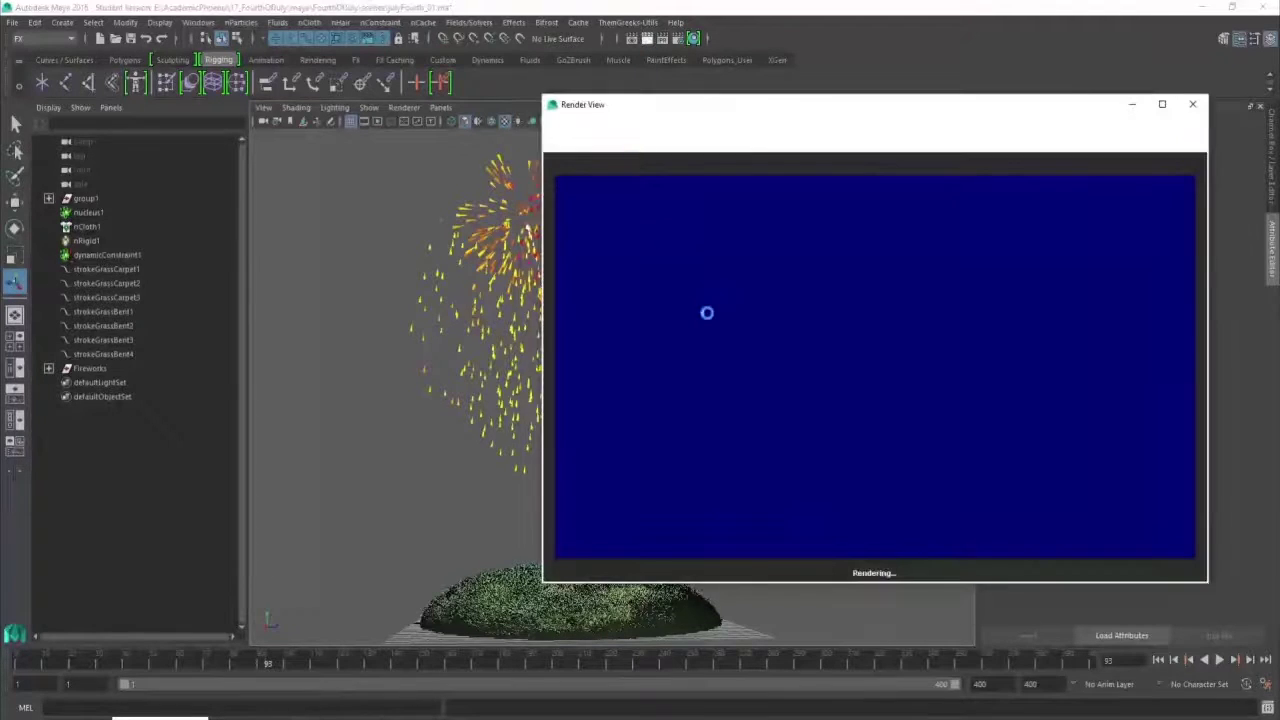
left_click(1131, 104)
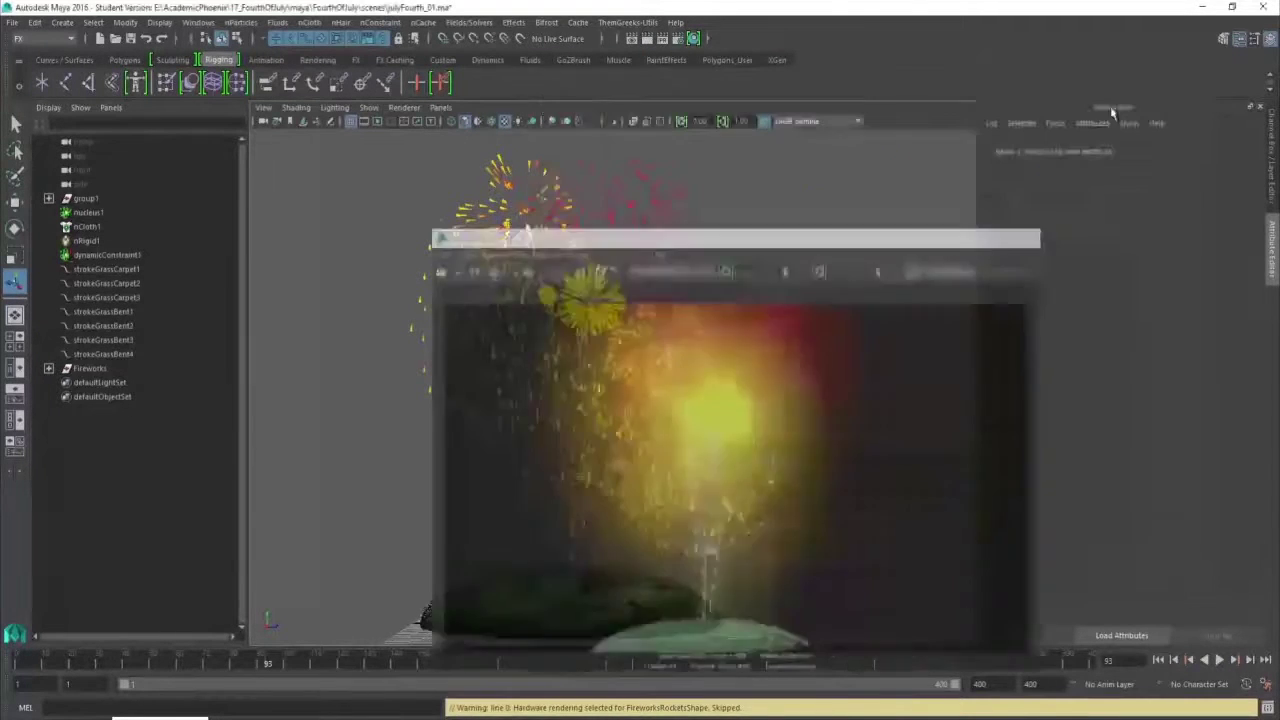
Play the simulation to frame 125, render a closer view of the fireworks above the flag, and minimize the render window
right_click_drag(756, 396, 826, 426, "alt")
left_click_drag(826, 426, 852, 443, "alt")
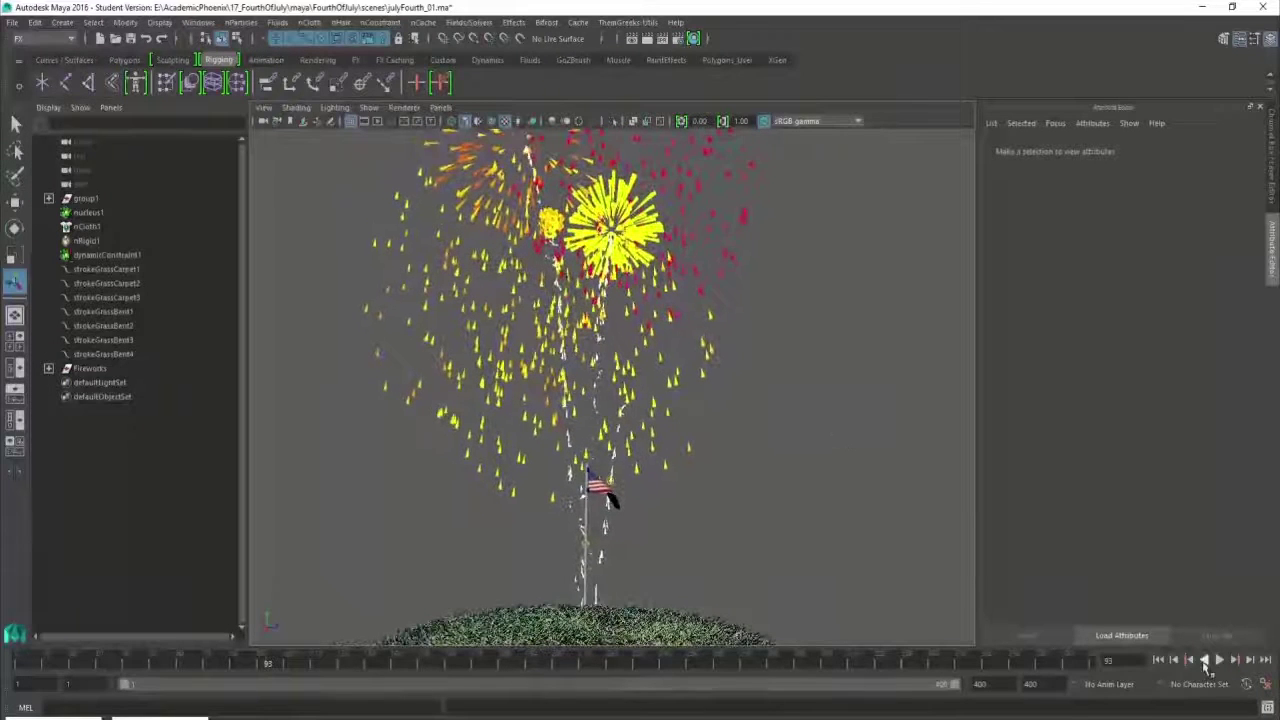
left_click(1175, 661)
left_click(1219, 661)
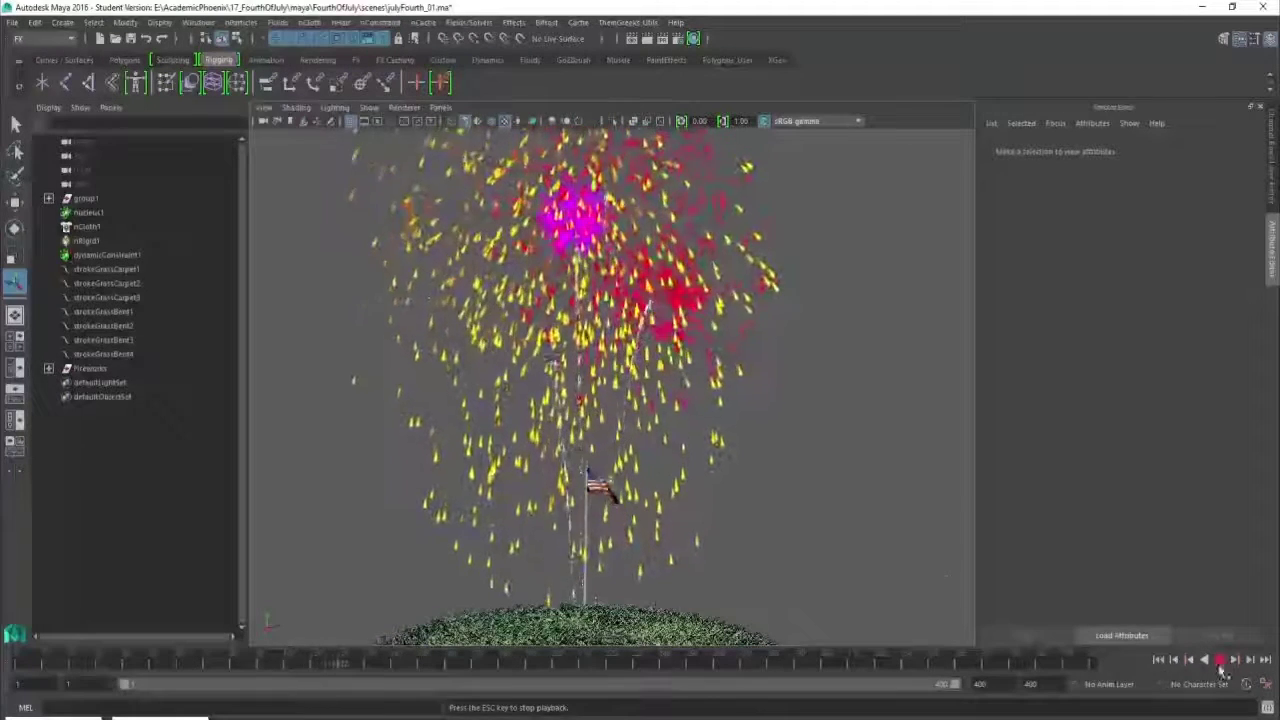
key("Escape")
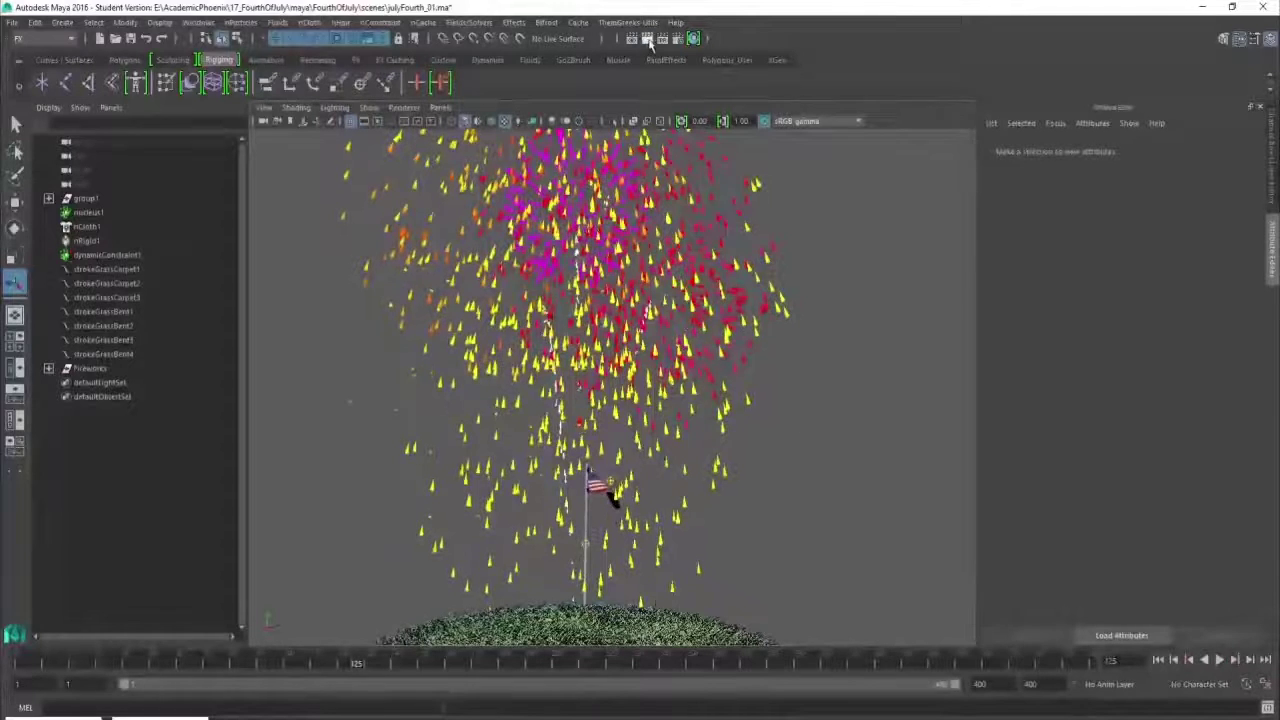
left_click(648, 40)
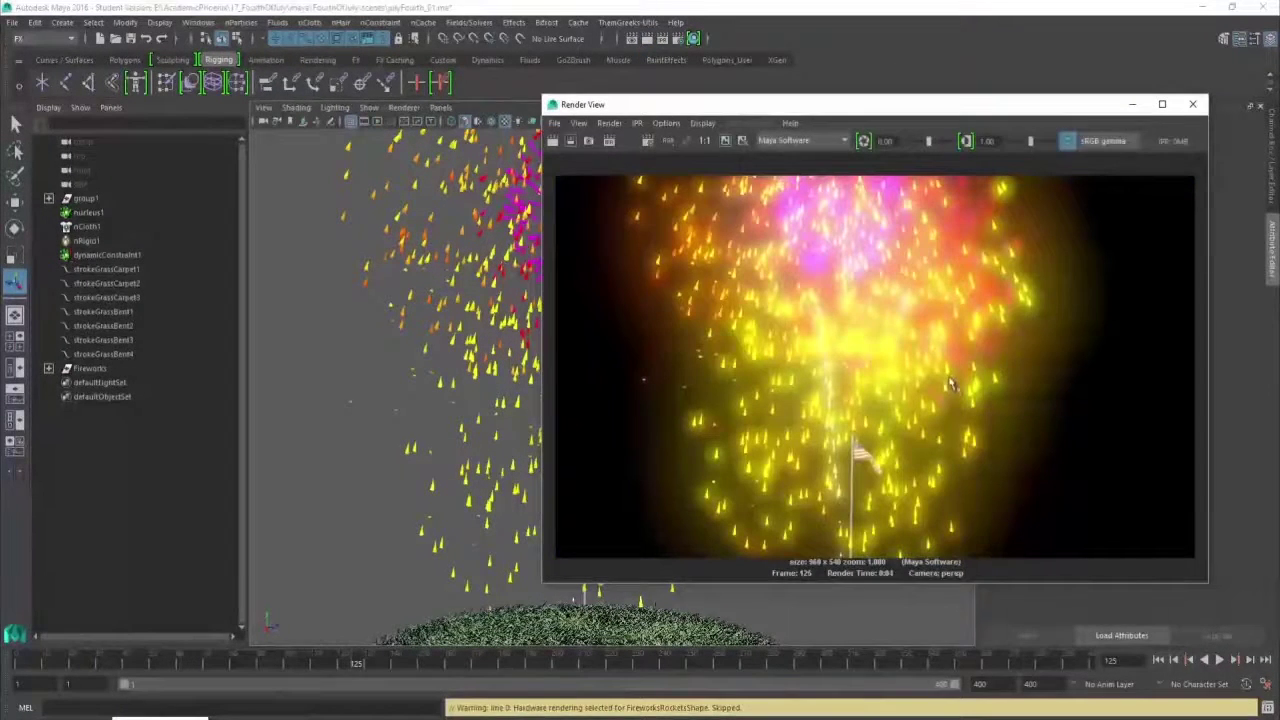
left_click(1131, 105)
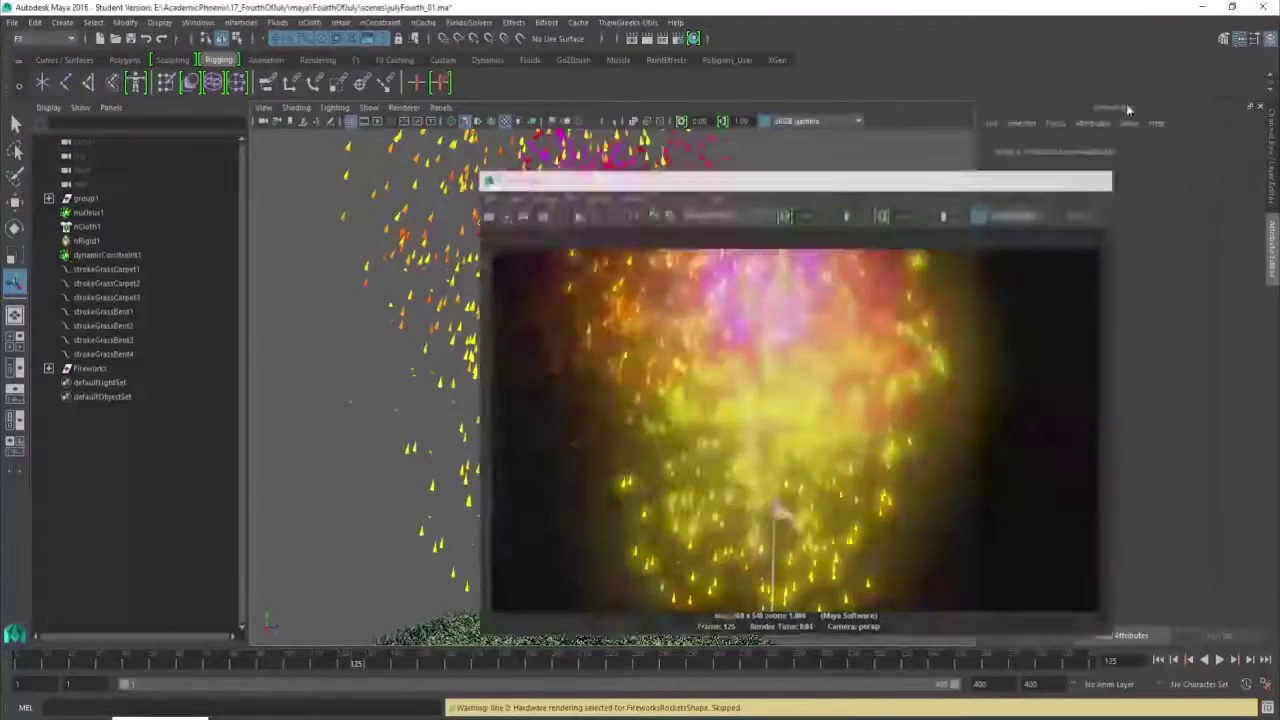